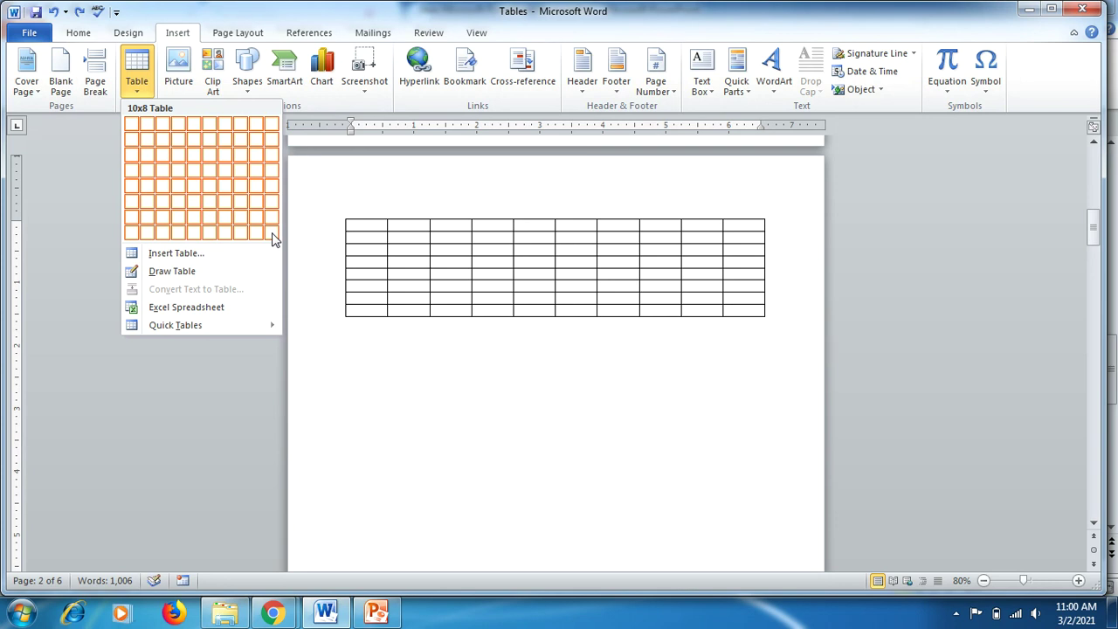
Insert a table with 8 columns and 5 rows at the top of the page.
click(240, 187)
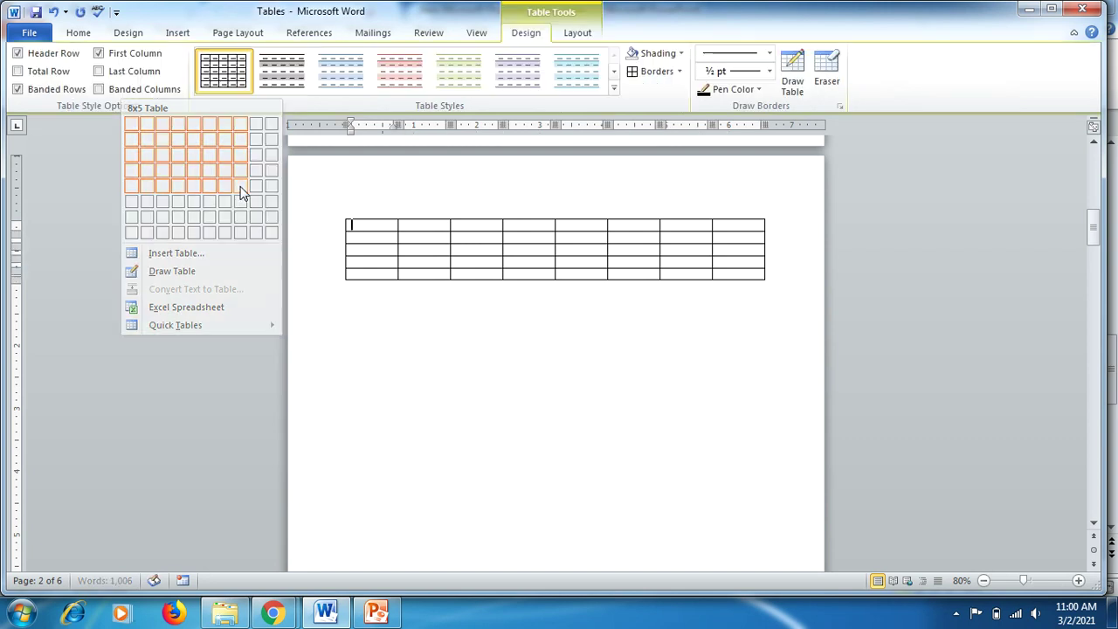
Insert a second table with 4 columns and 3 rows below the first, specifying its size numerically.
click(360, 305)
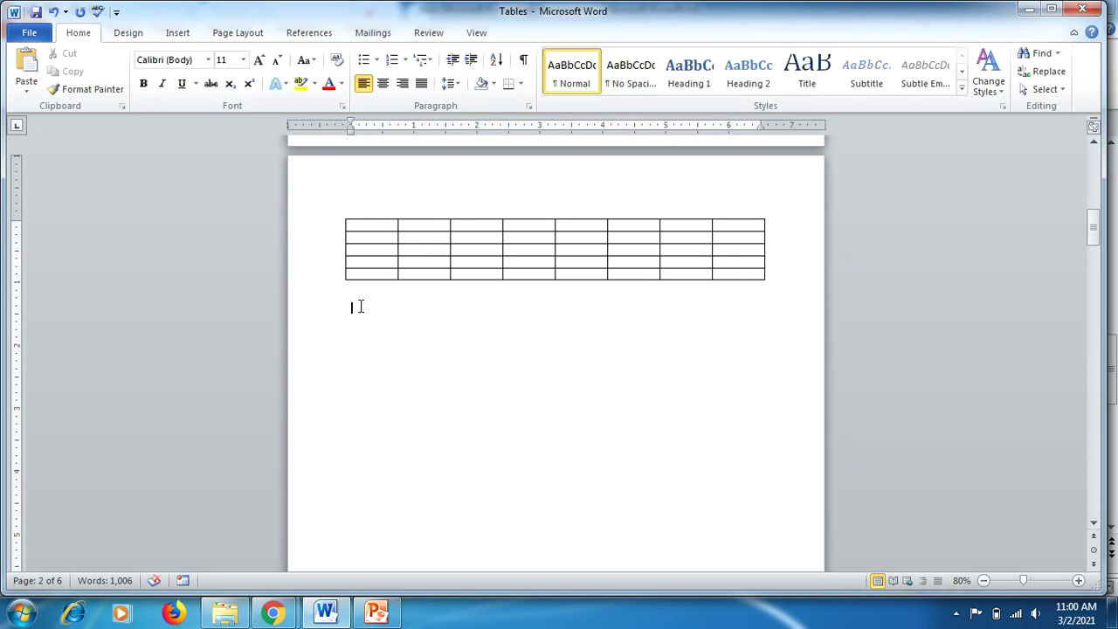
click(179, 34)
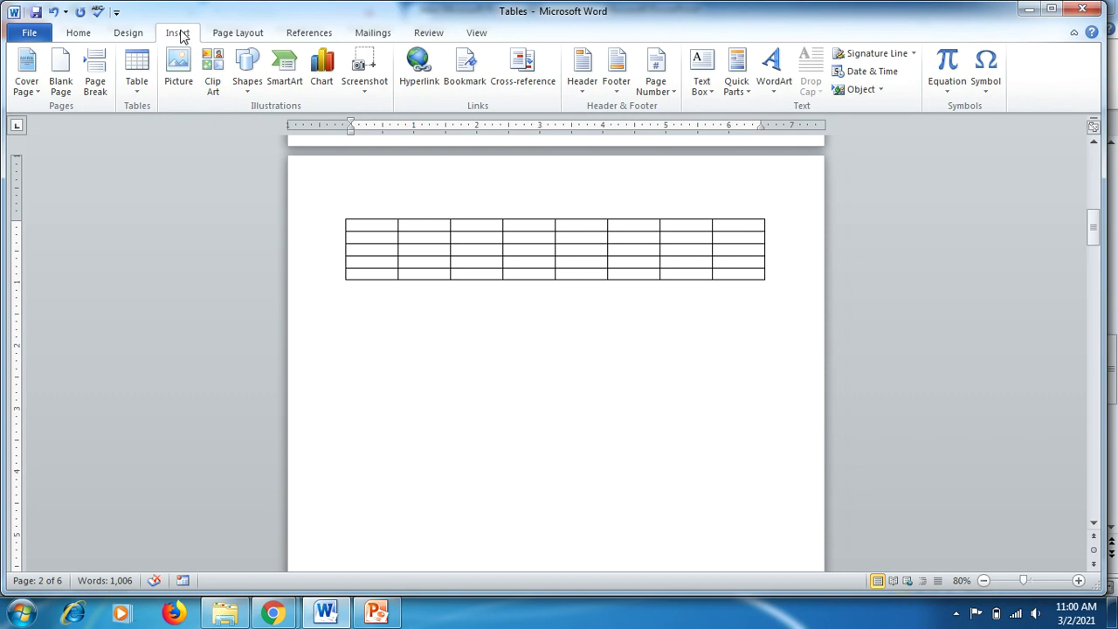
click(137, 92)
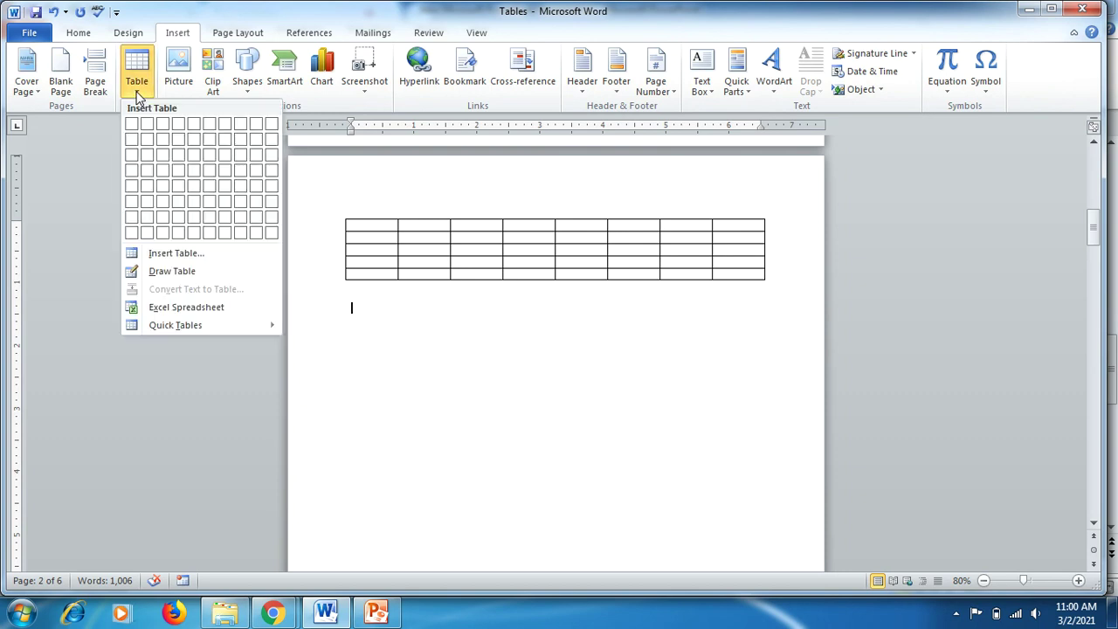
click(179, 253)
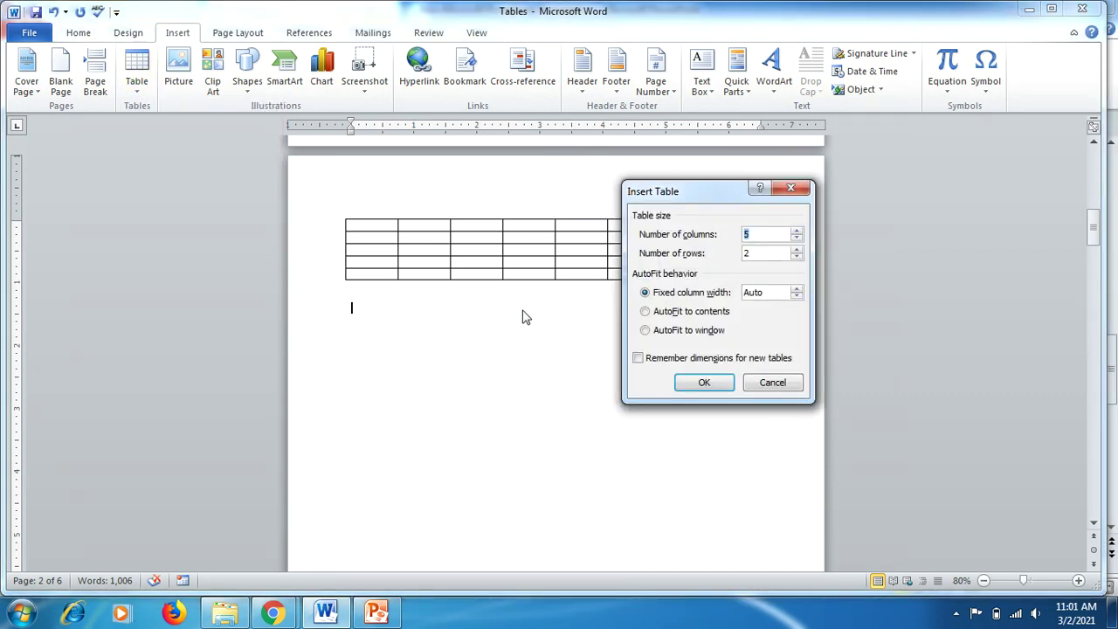
click(767, 234)
key(BackSpace)
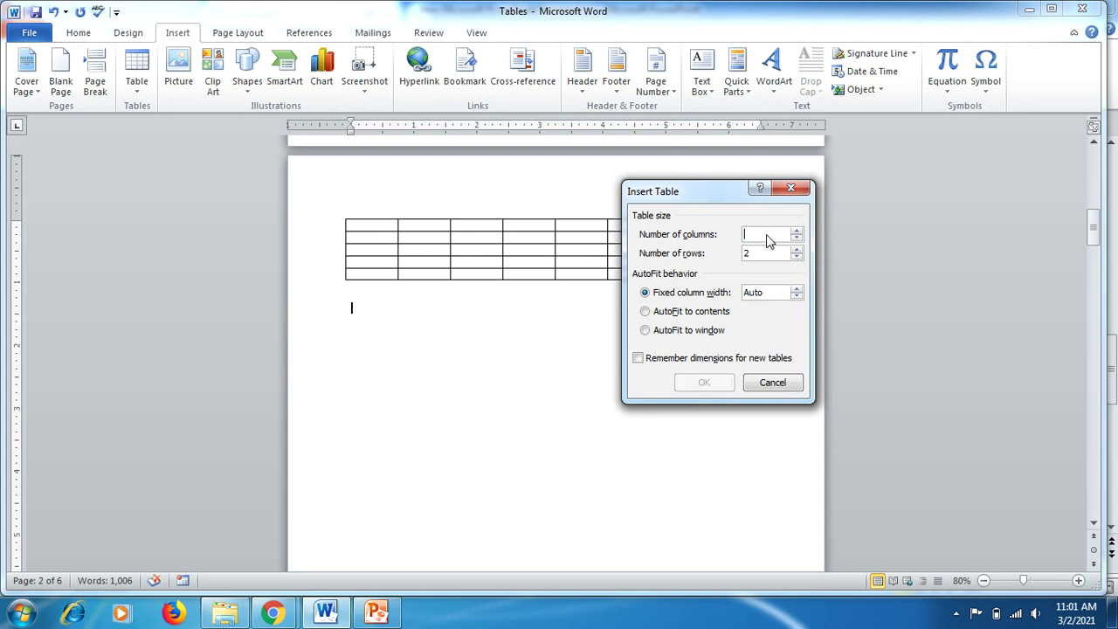
text(4)
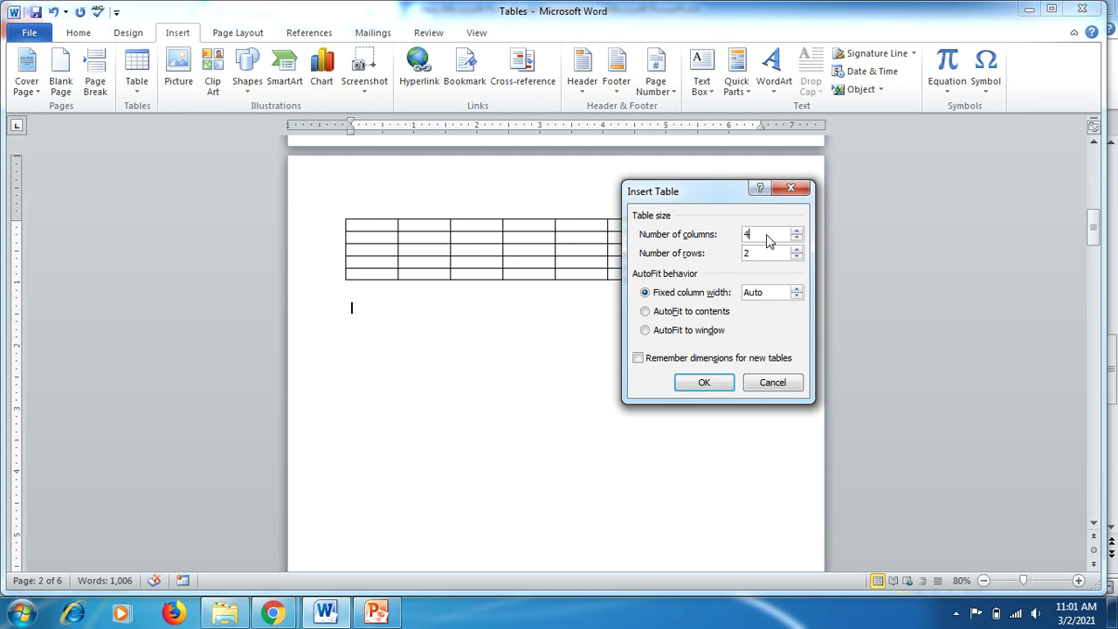
click(760, 253)
key(BackSpace)
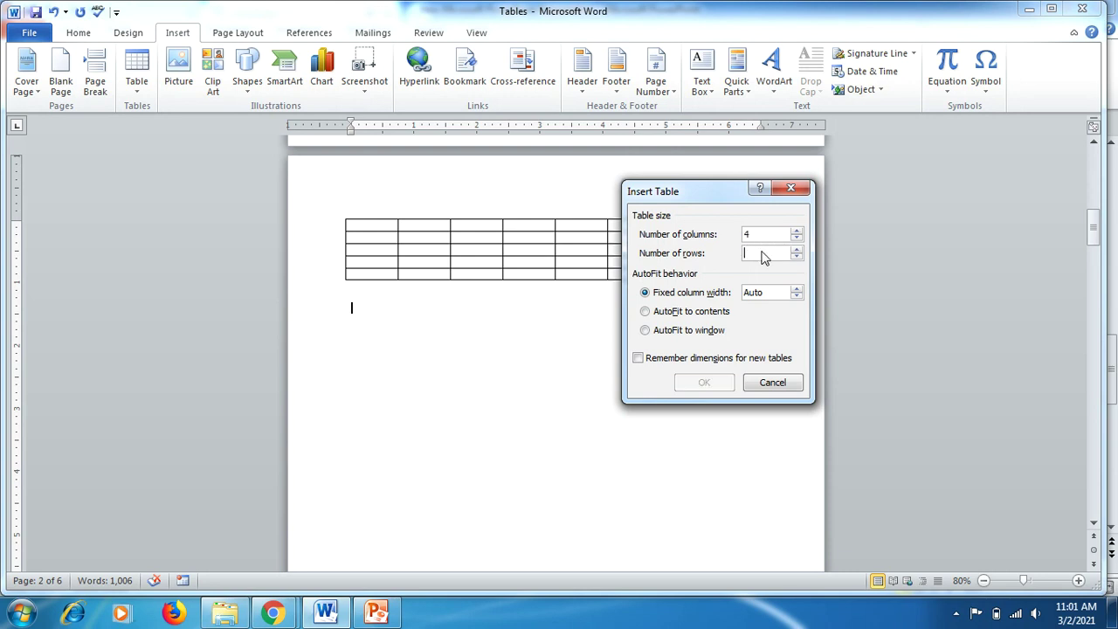
text(3)
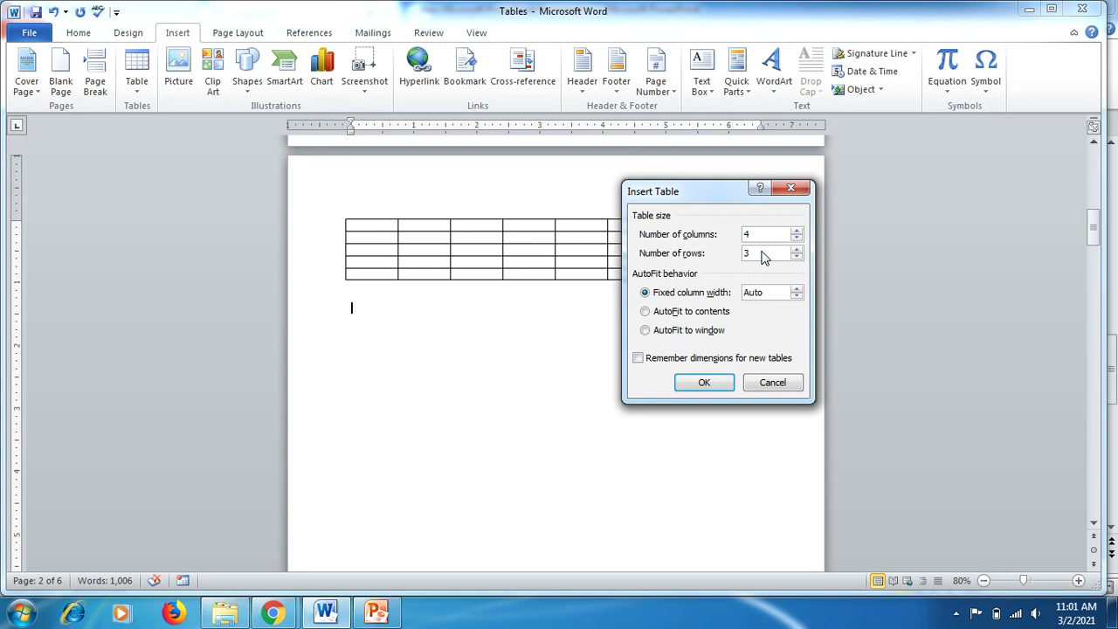
click(691, 381)
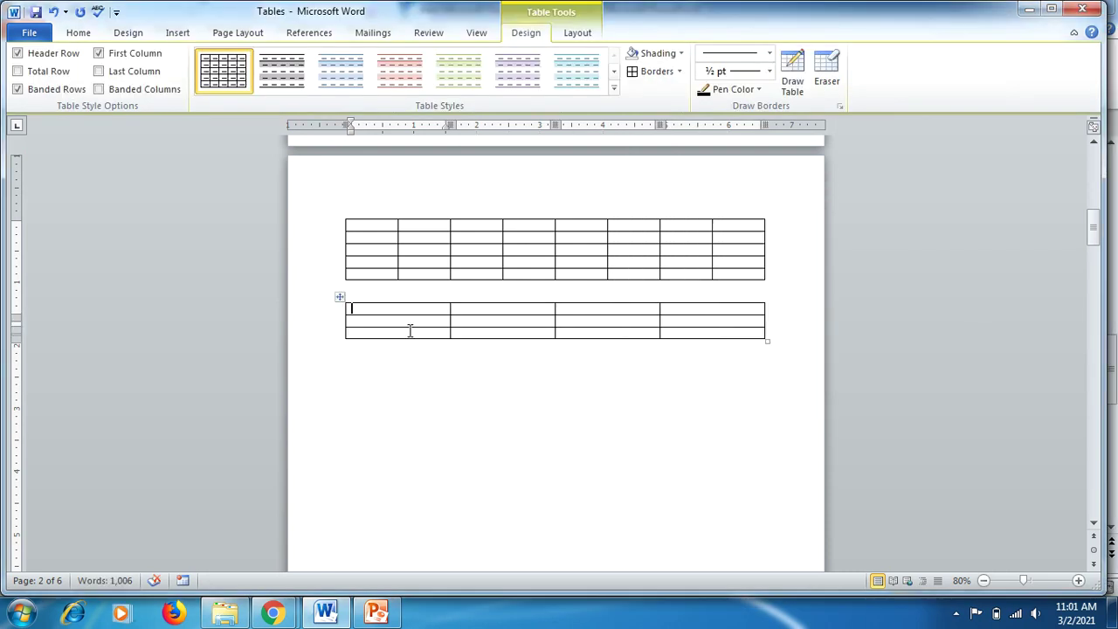
Draw a freehand table outline about 6.6 inches wide and 2.2 inches tall below the second table.
click(361, 368)
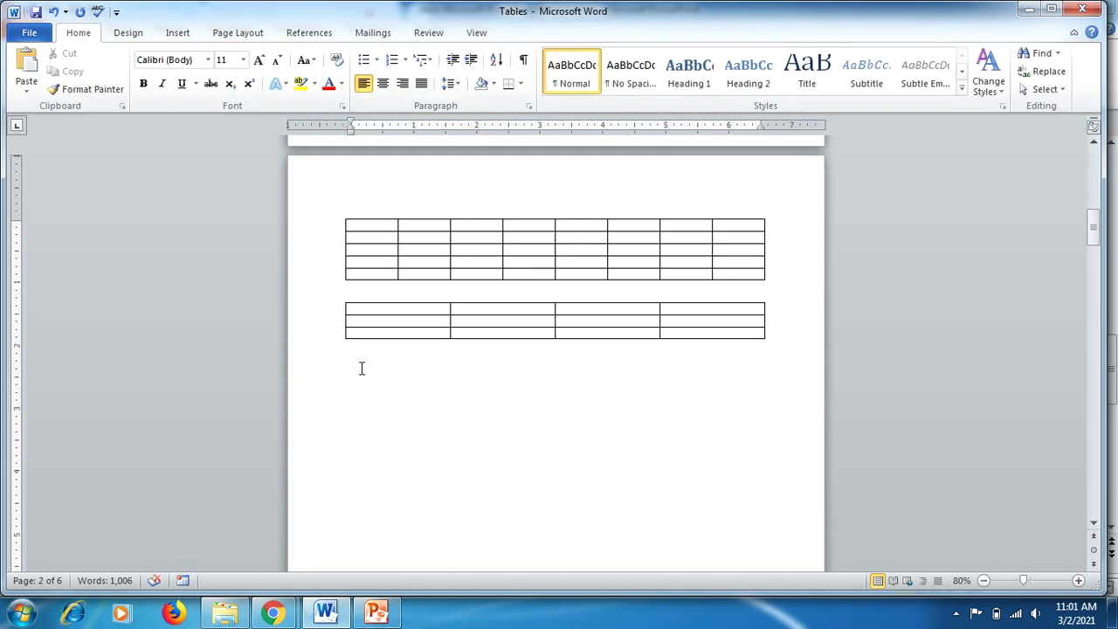
click(177, 32)
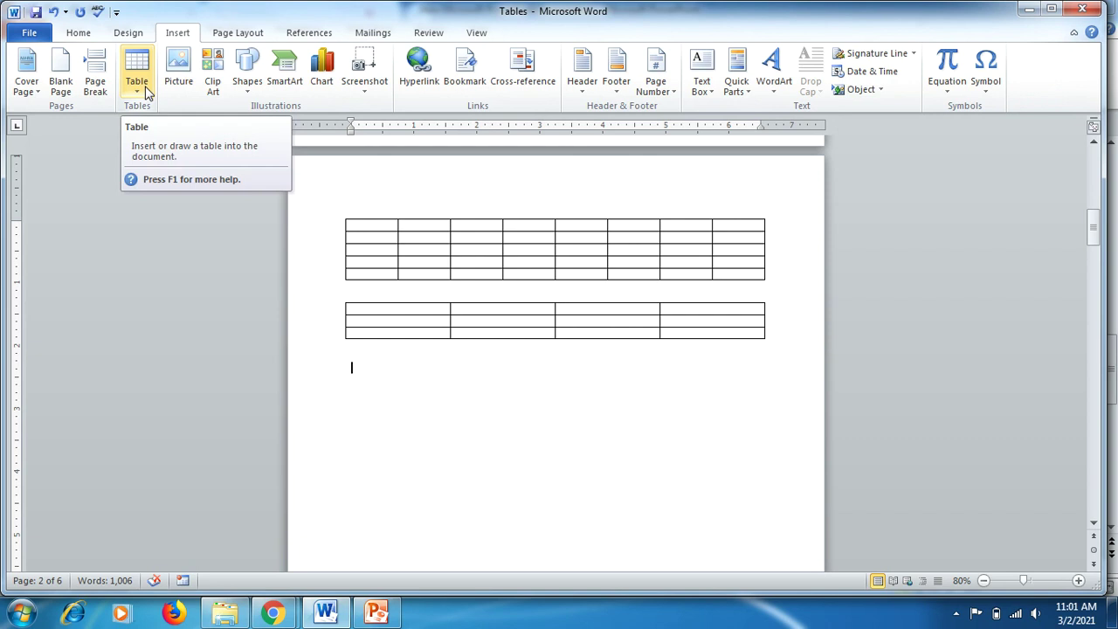
click(147, 91)
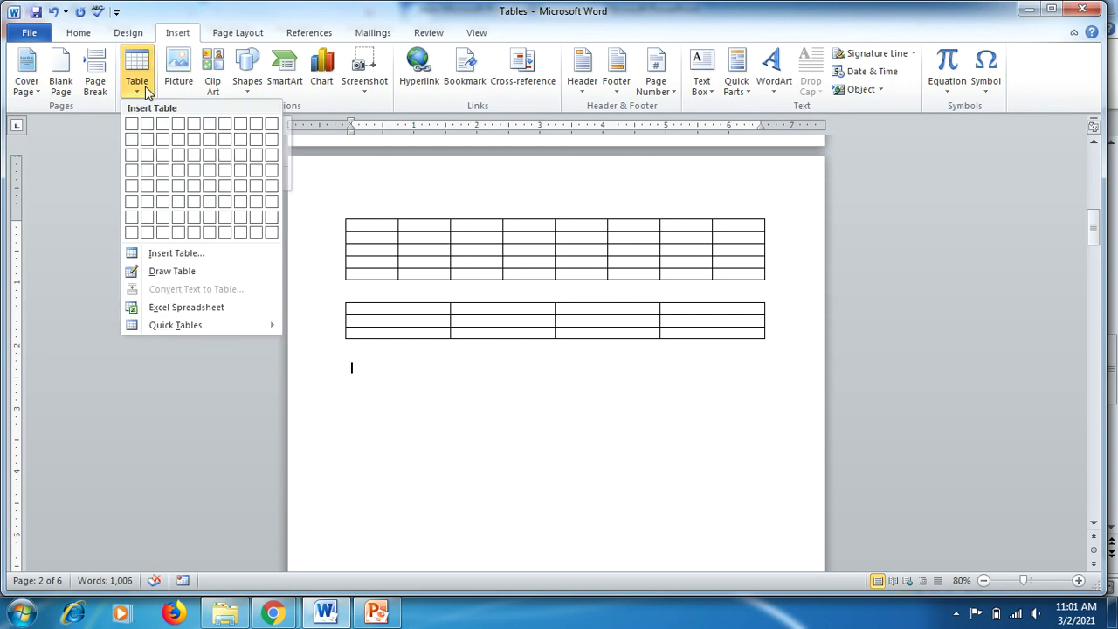
click(170, 273)
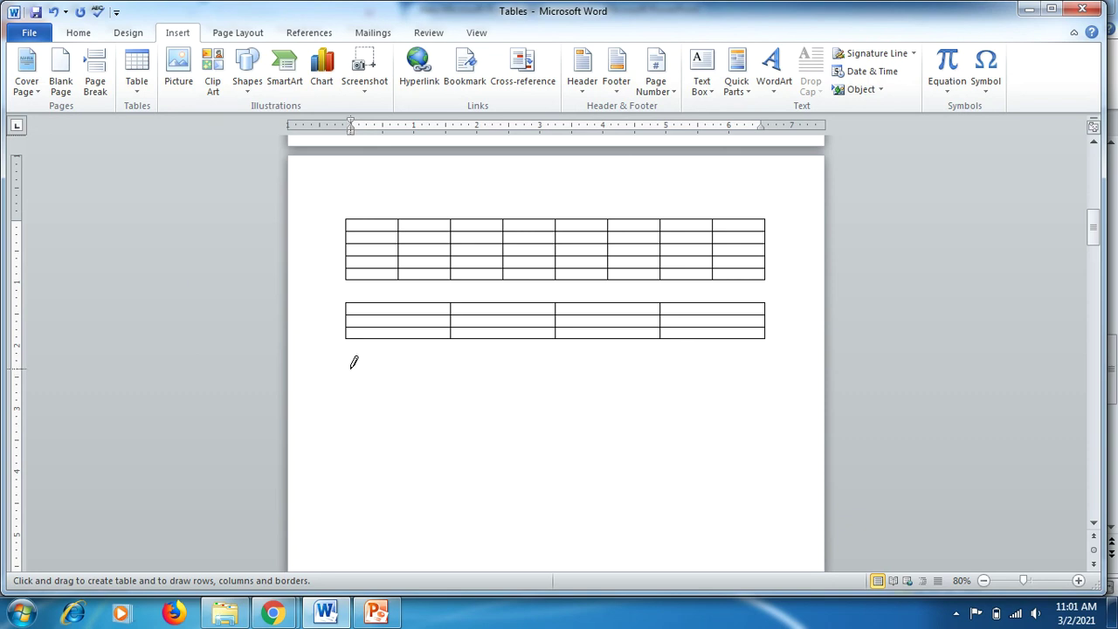
mouse_move(351, 367)
mouse_down()
mouse_move(407, 393)
mouse_move(754, 486)
mouse_move(767, 501)
mouse_up()
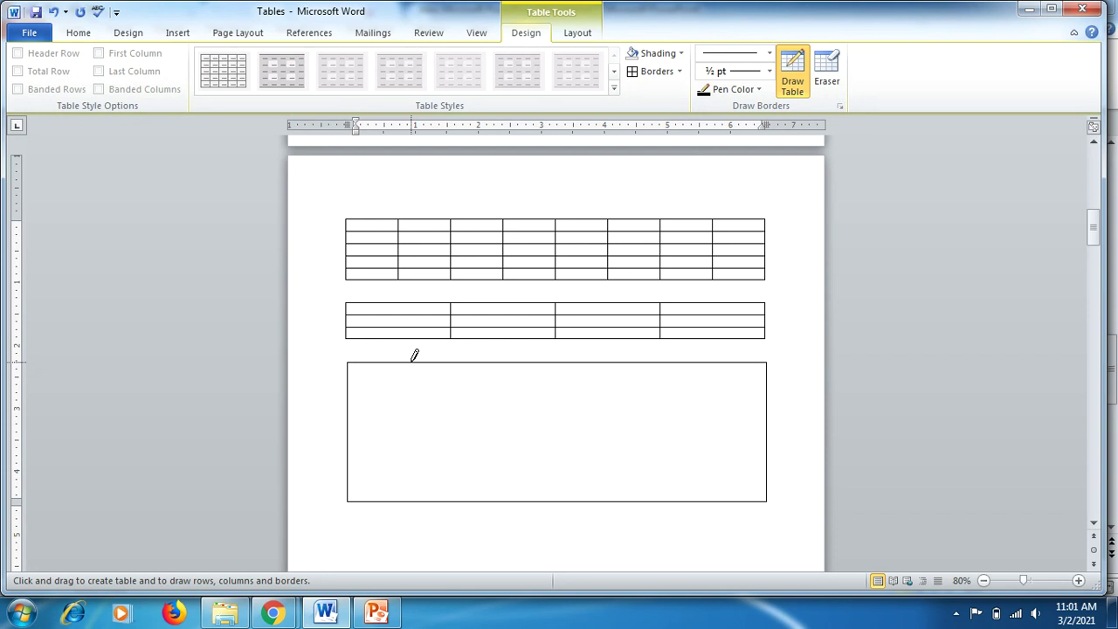
Draw four vertical lines inside the new outline to divide it into five columns.
drag(413, 356, 408, 467)
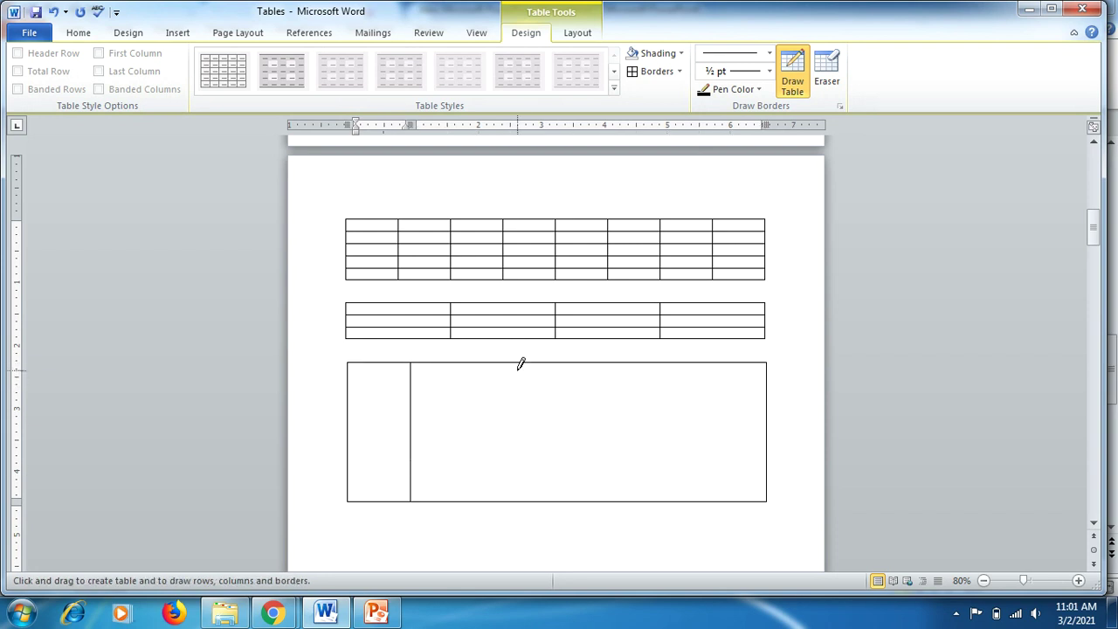
drag(509, 361, 505, 468)
mouse_move(603, 360)
mouse_down()
mouse_move(608, 407)
mouse_move(592, 499)
mouse_up()
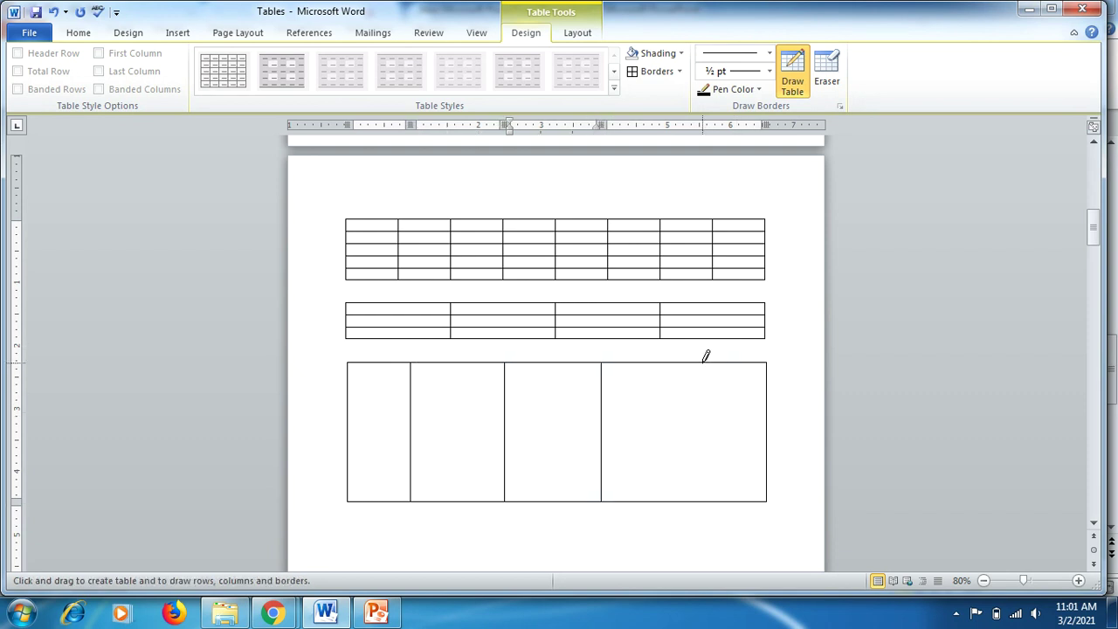
drag(704, 358, 711, 441)
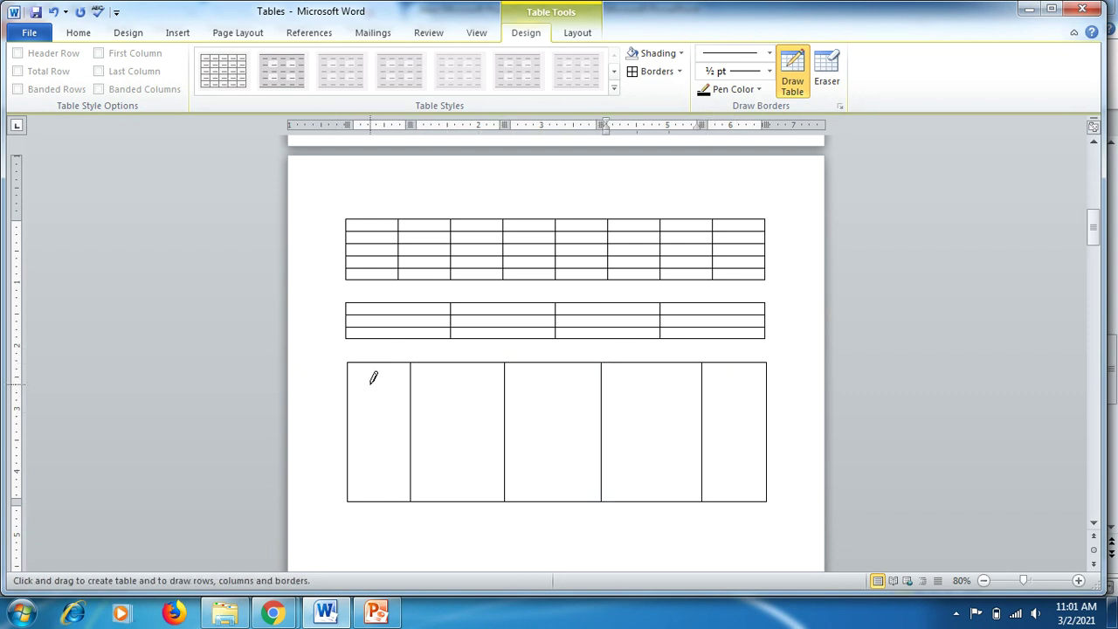
Draw three horizontal lines across the drawn table to divide it into four rows.
mouse_move(350, 385)
mouse_down()
mouse_move(599, 369)
mouse_move(708, 388)
mouse_up()
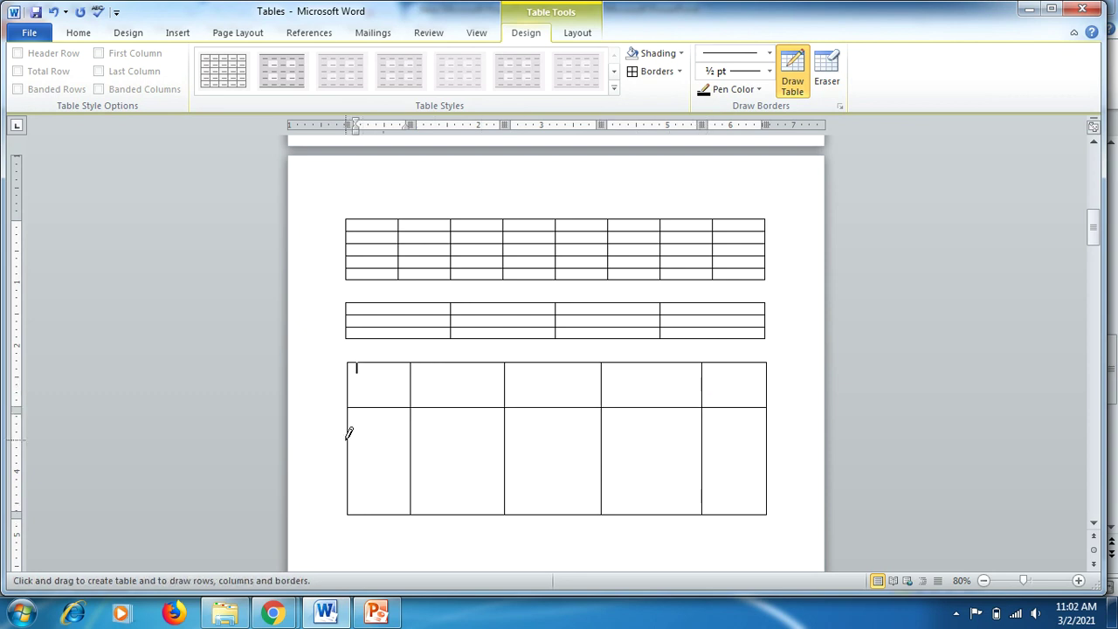
mouse_move(349, 437)
mouse_down()
mouse_move(571, 428)
mouse_move(725, 439)
mouse_up()
mouse_move(349, 478)
mouse_down()
mouse_move(508, 465)
mouse_move(695, 483)
mouse_move(745, 476)
mouse_up()
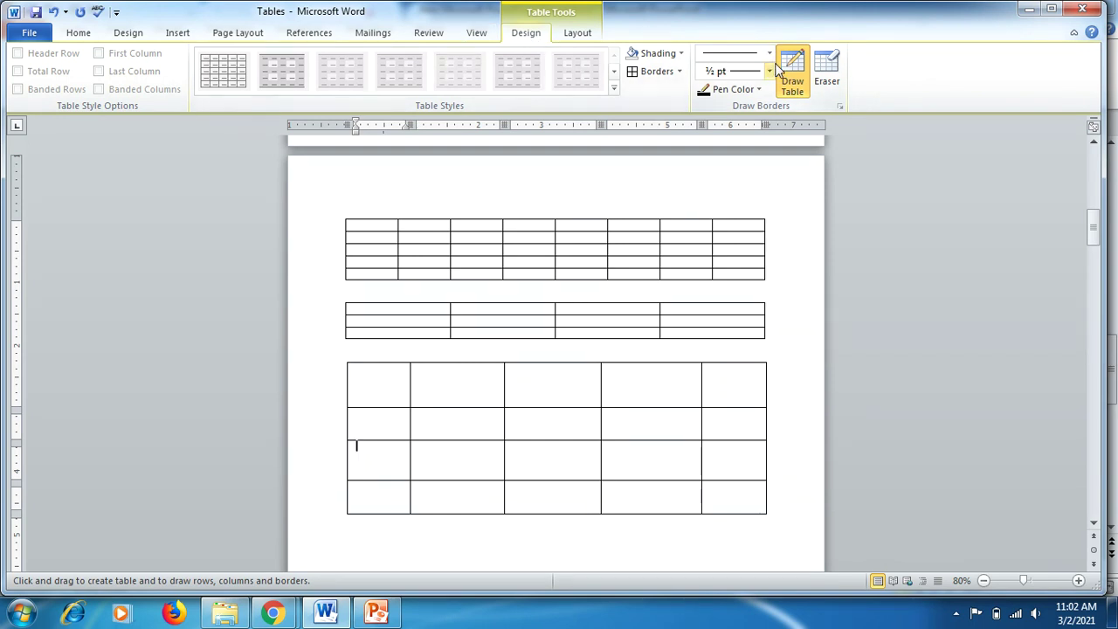
Erase the drawn table's borders between rows 1 and 2 in columns 2 and 4, all inner borders in column 3, and between row 3's first two cells.
click(825, 71)
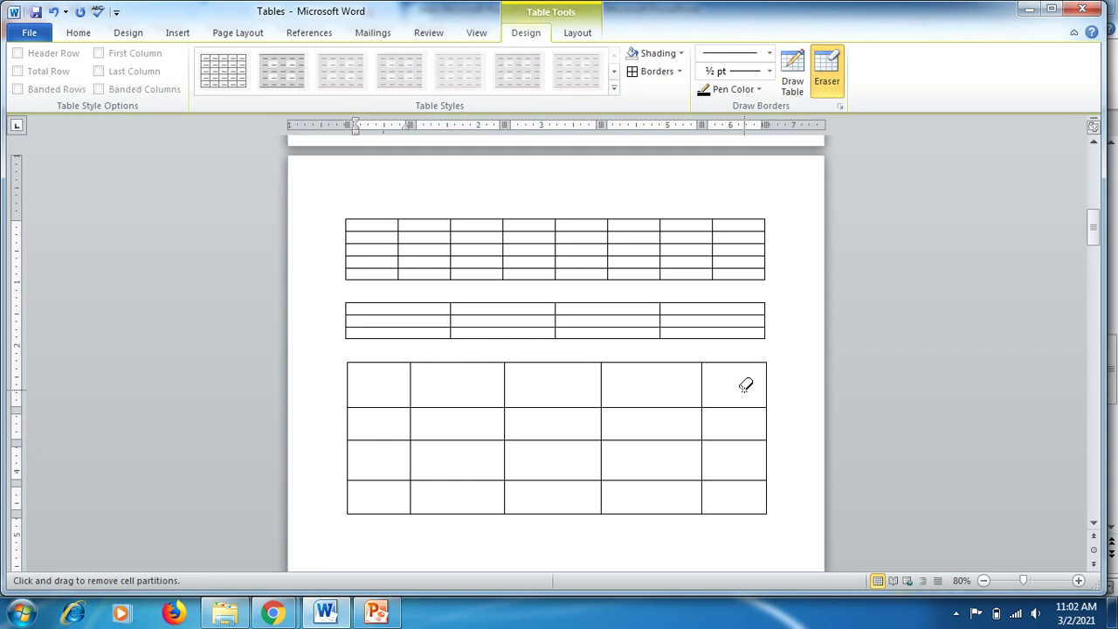
click(461, 403)
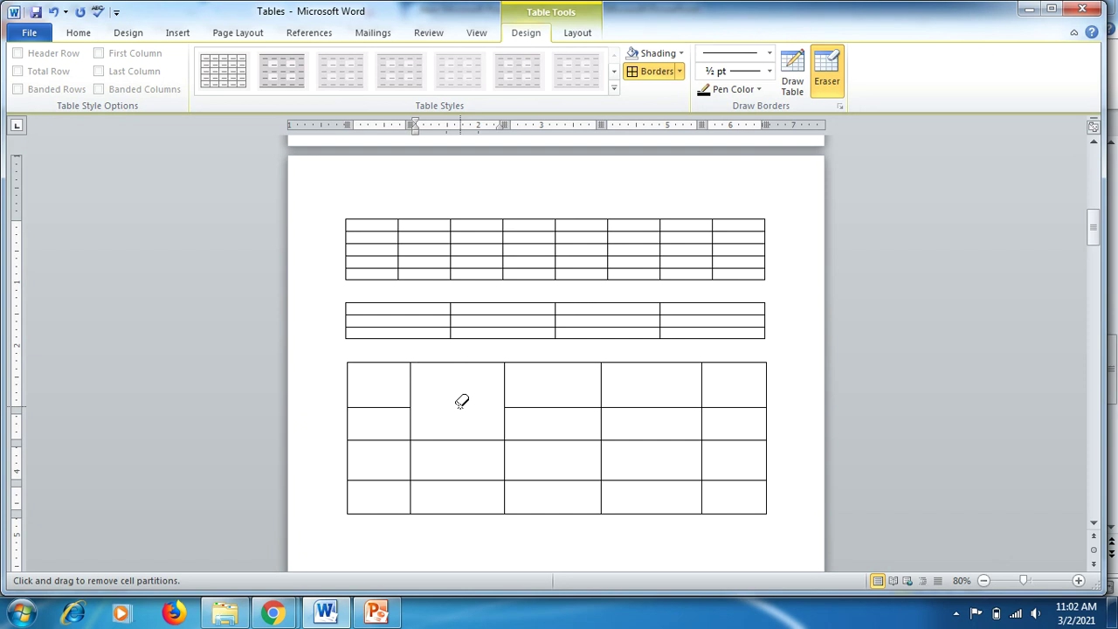
click(675, 404)
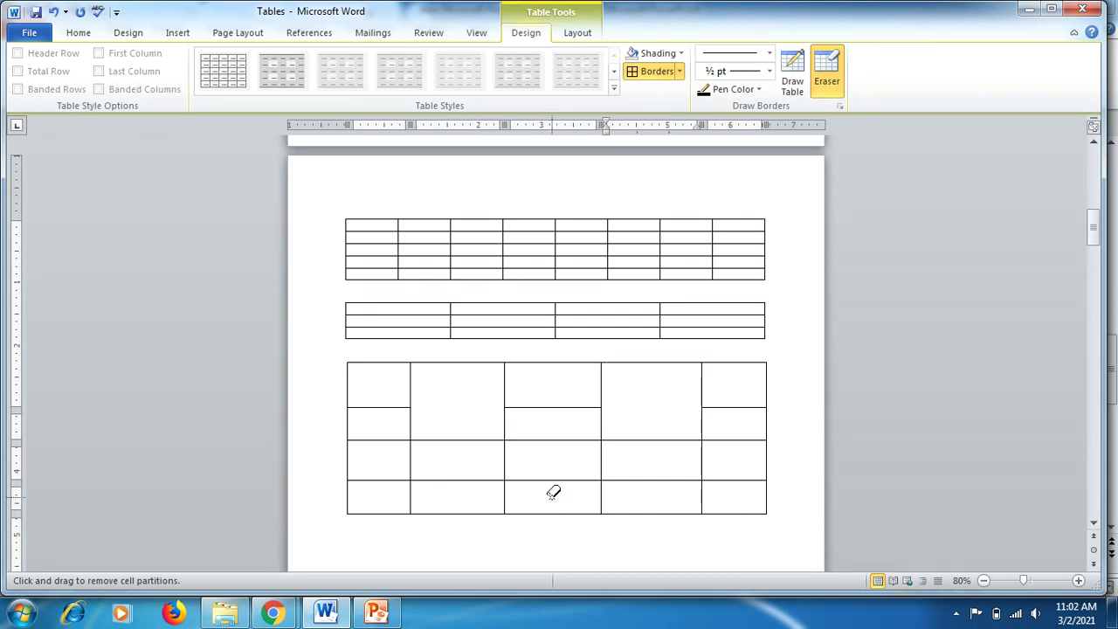
drag(553, 492, 548, 384)
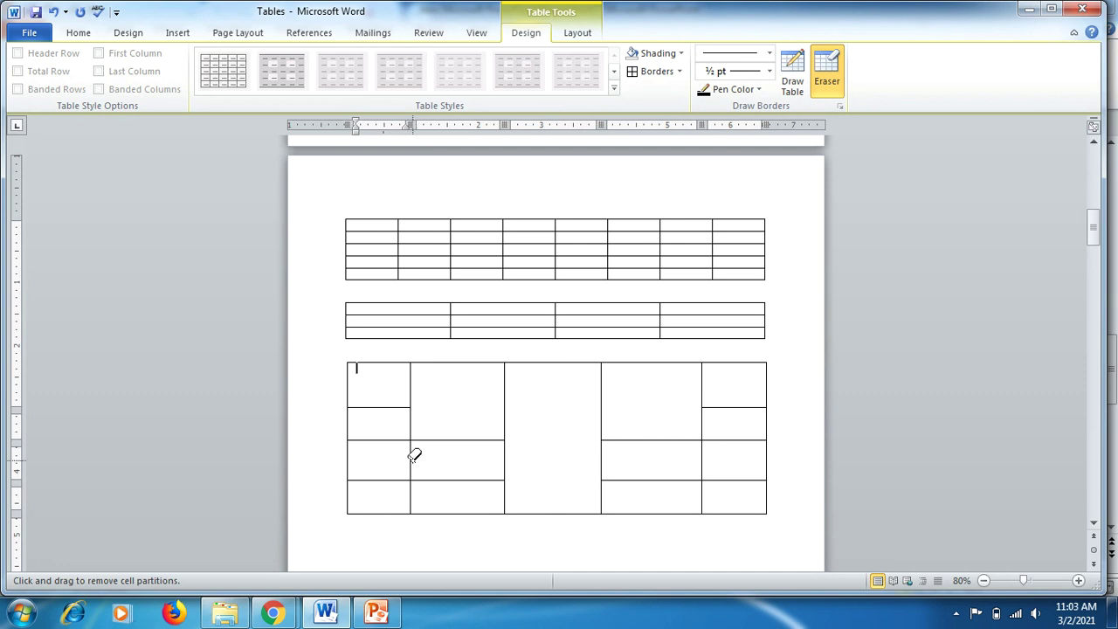
drag(411, 456, 411, 456)
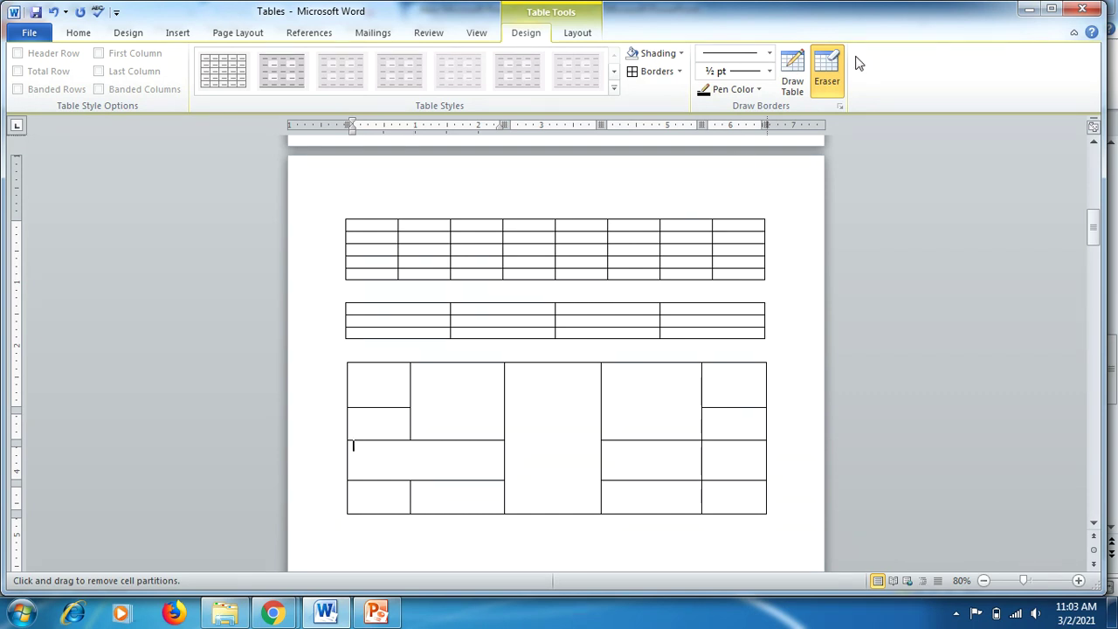
Erase the borders between rows 2 and 3 and rows 4 and 5 in the first table's seventh column, and turn off the Eraser.
click(687, 237)
drag(687, 258, 677, 266)
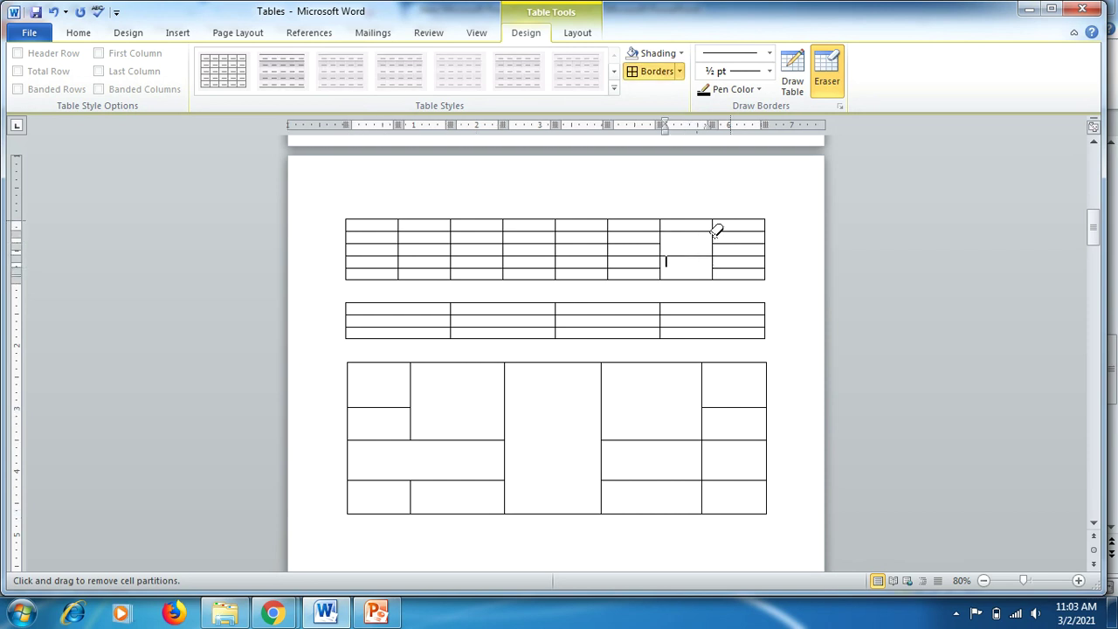
click(825, 65)
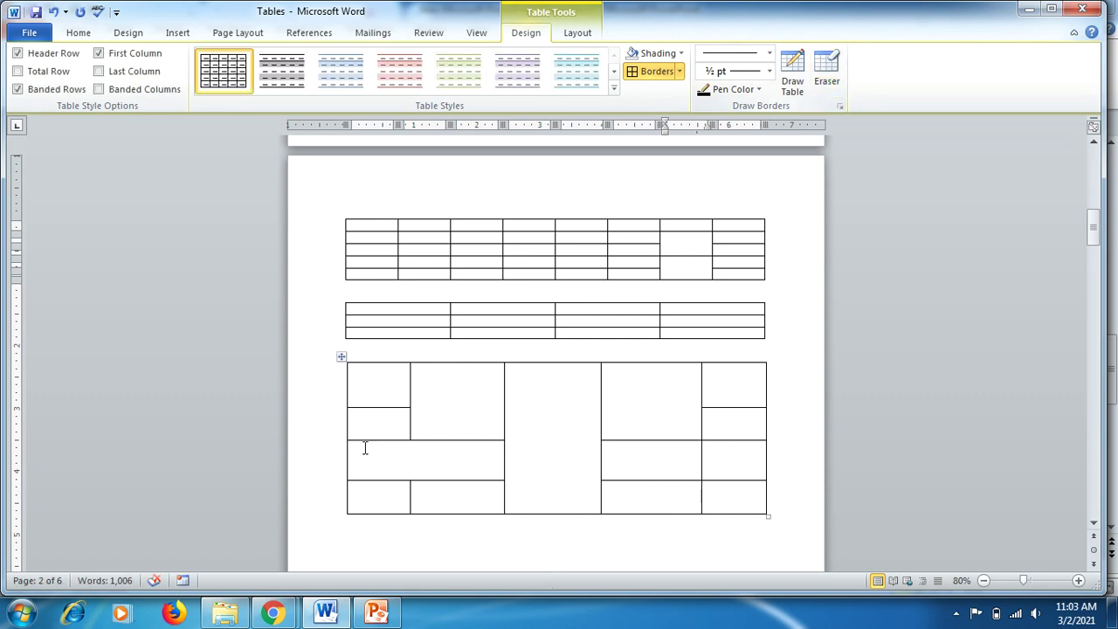
Insert an Excel spreadsheet in the empty space below the drawn table.
click(367, 538)
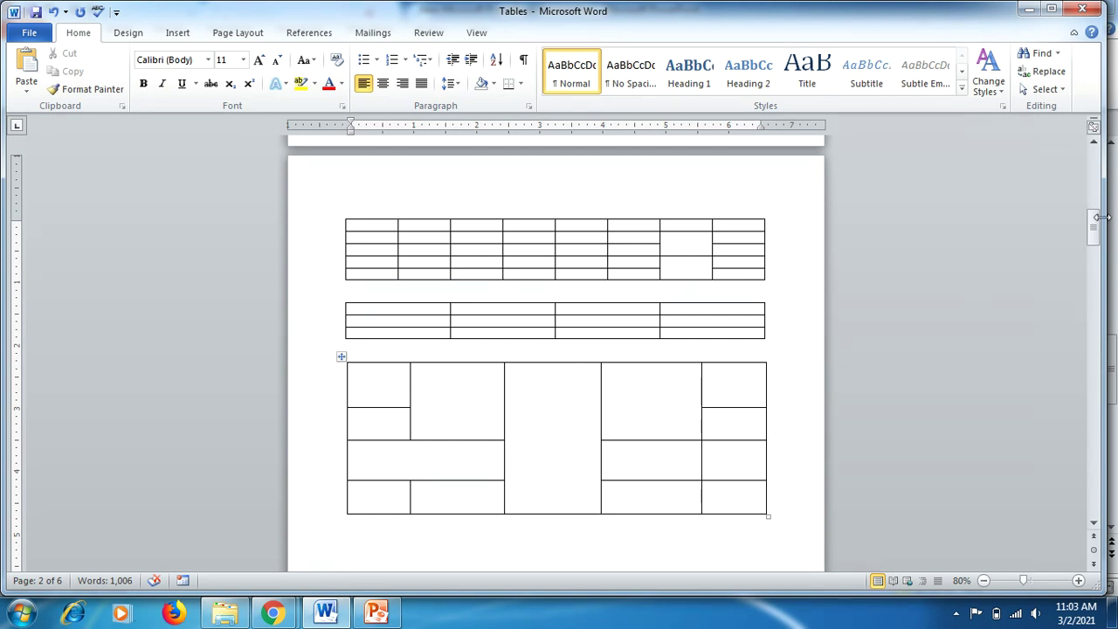
drag(1102, 216, 1101, 218)
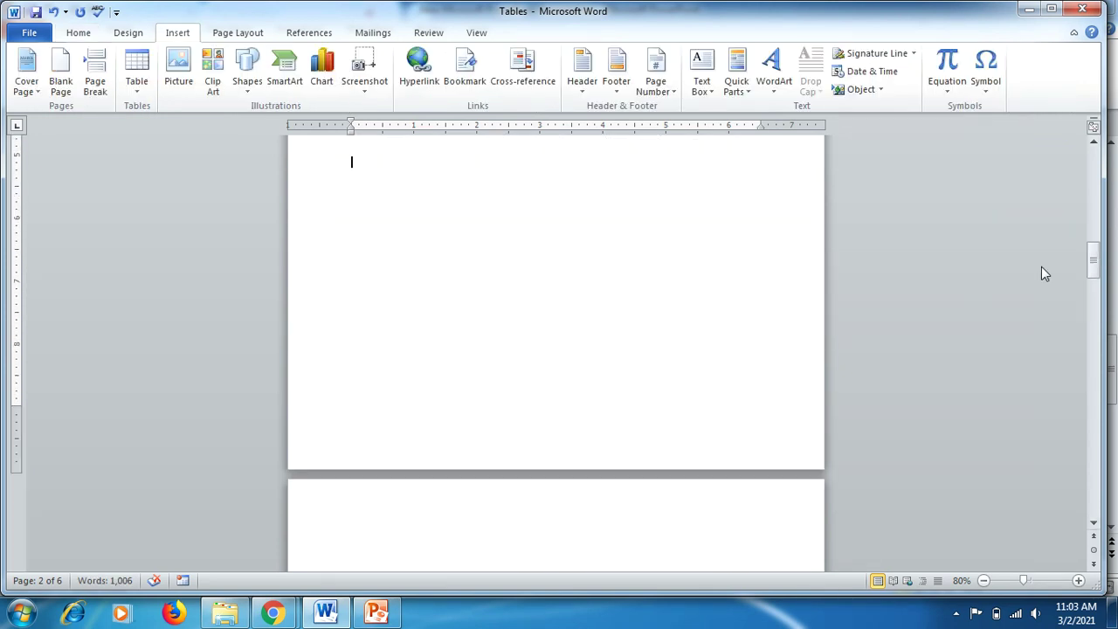
mouse_move(1097, 272)
mouse_down()
mouse_move(1099, 259)
mouse_move(1099, 269)
mouse_up()
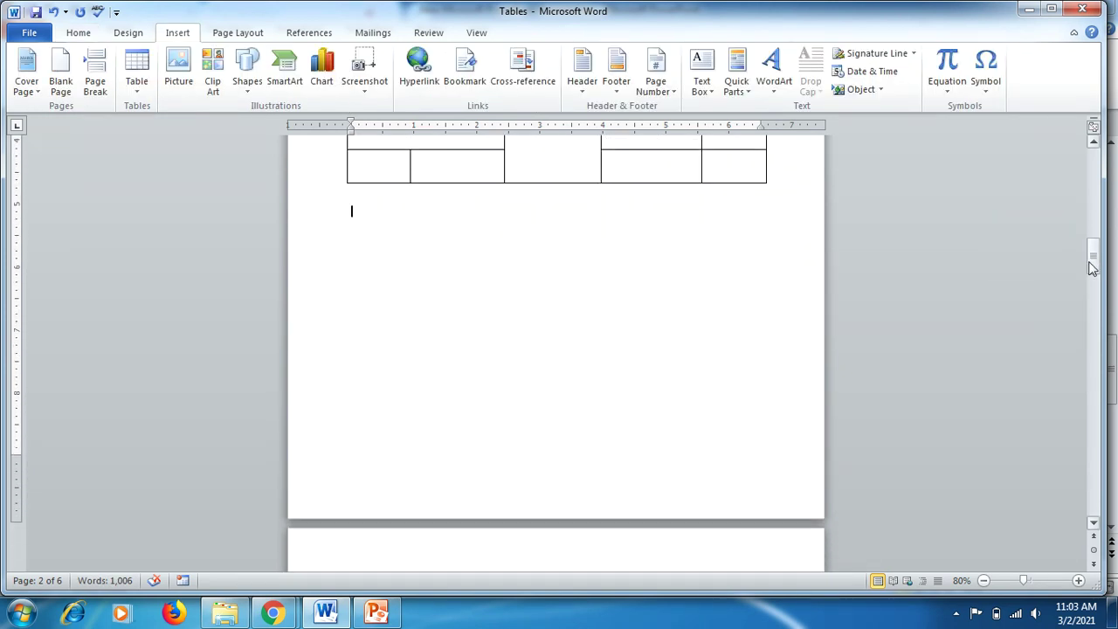
click(135, 90)
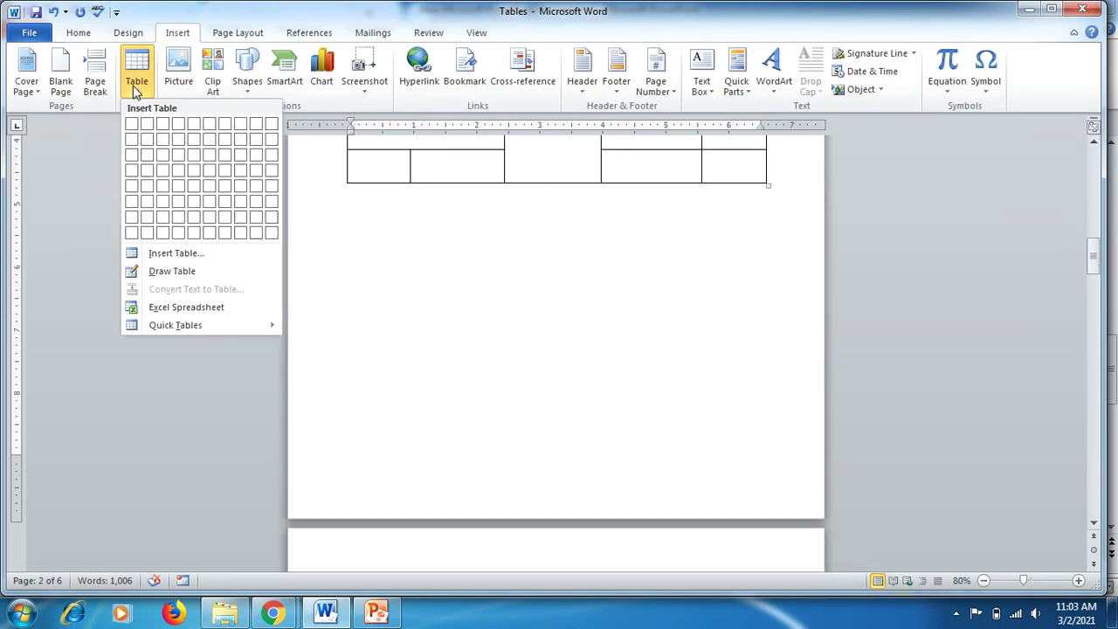
click(197, 307)
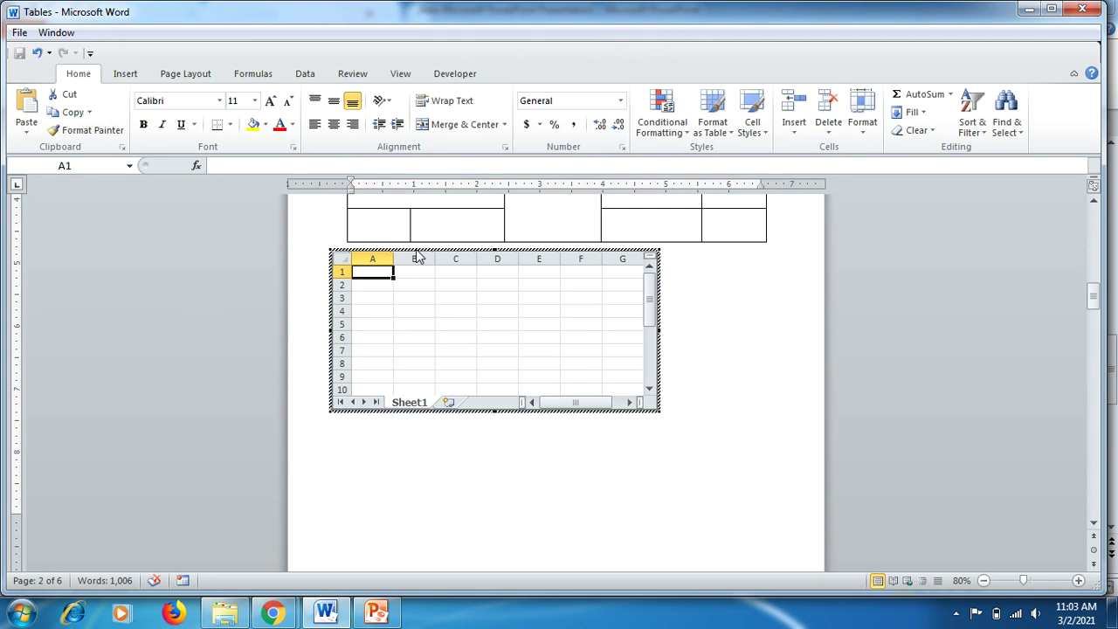
Try moving the embedded spreadsheet slightly lower on the page and undo the move.
drag(461, 252, 461, 283)
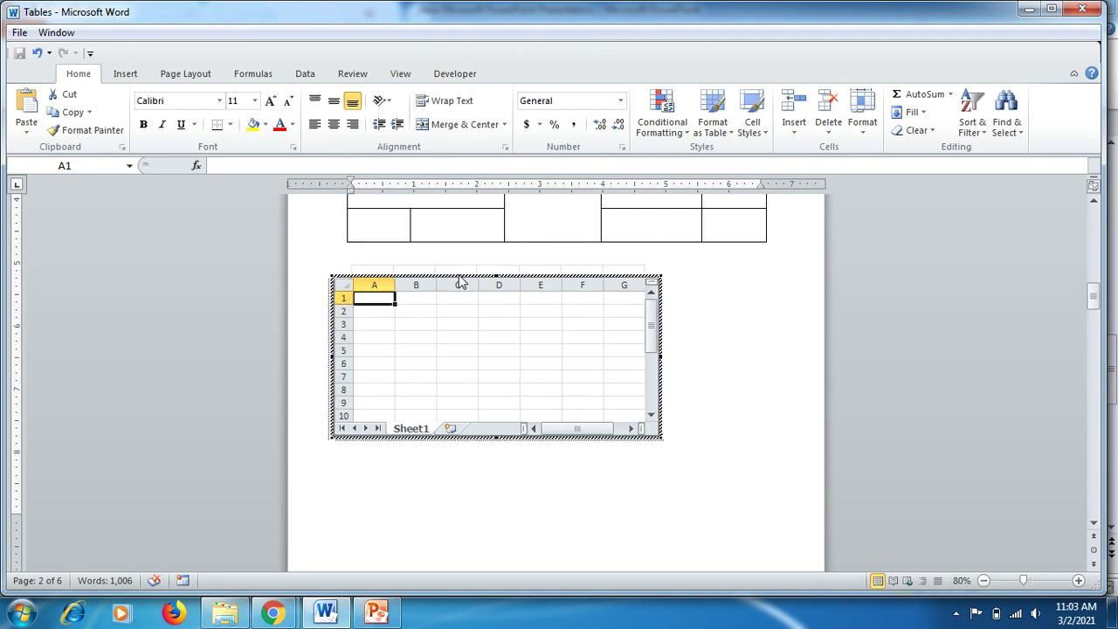
key(ctrl+z)
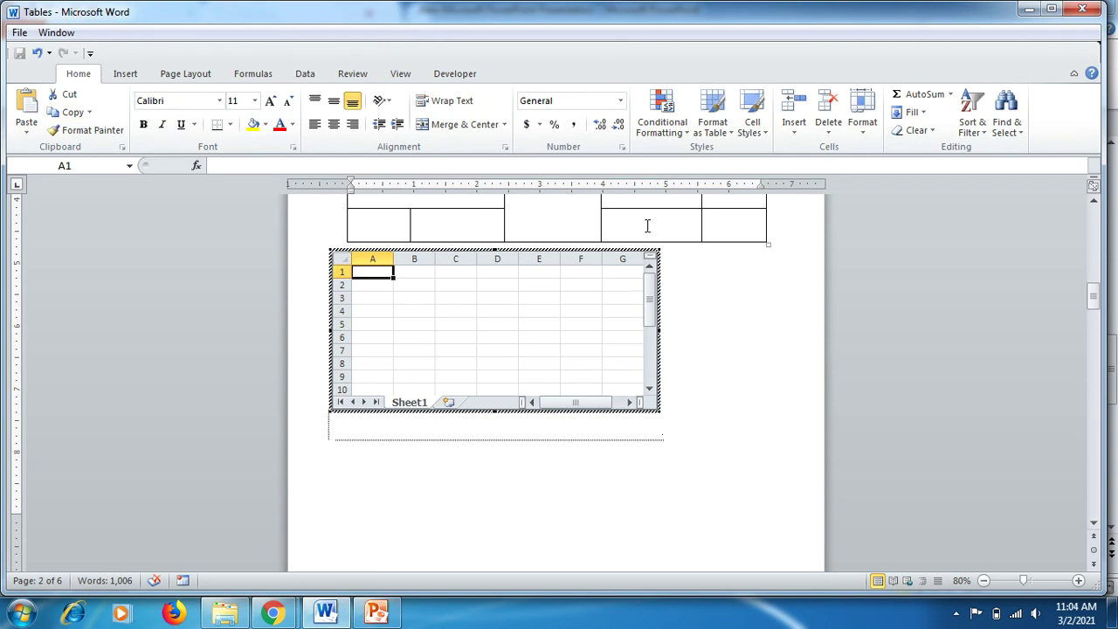
Enter the headings Name in B2 and Amount in C2 of the embedded spreadsheet.
click(410, 283)
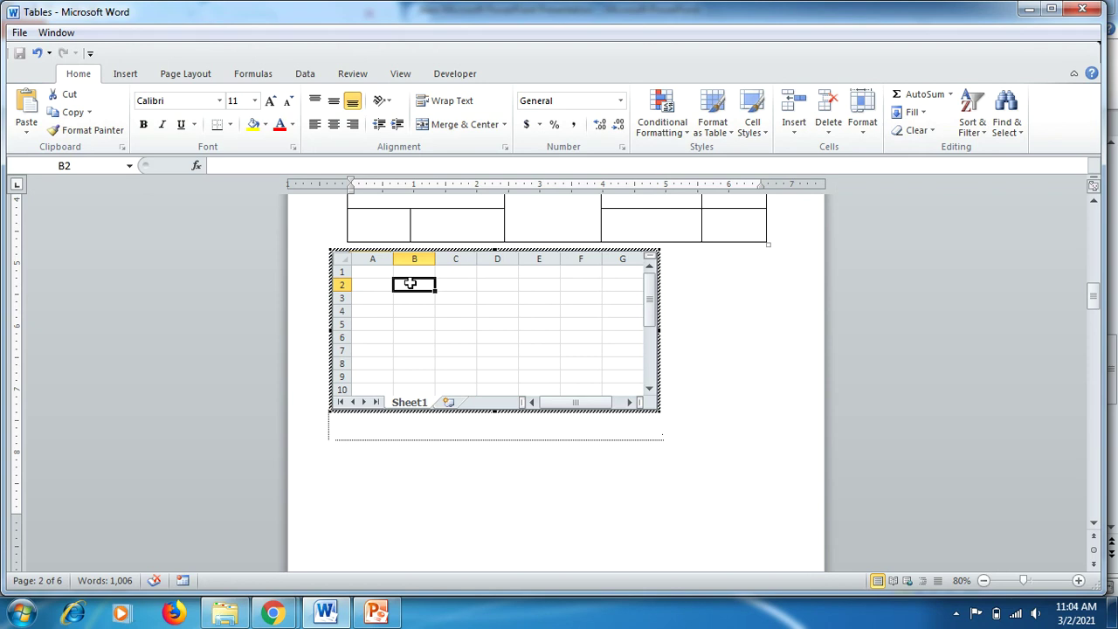
text(Name)
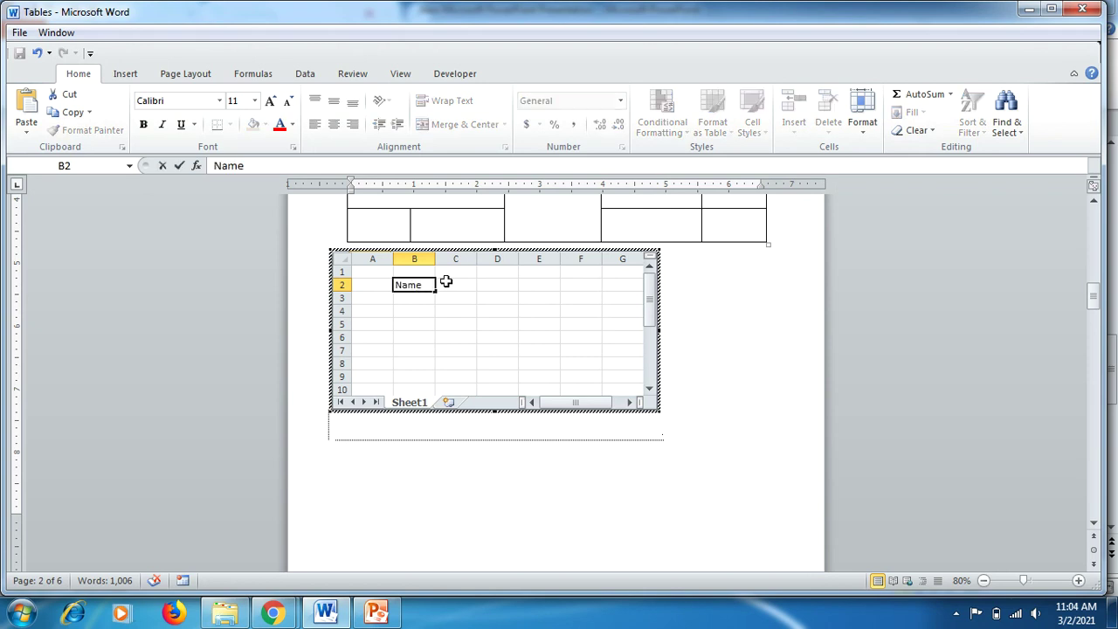
click(454, 281)
text(A)
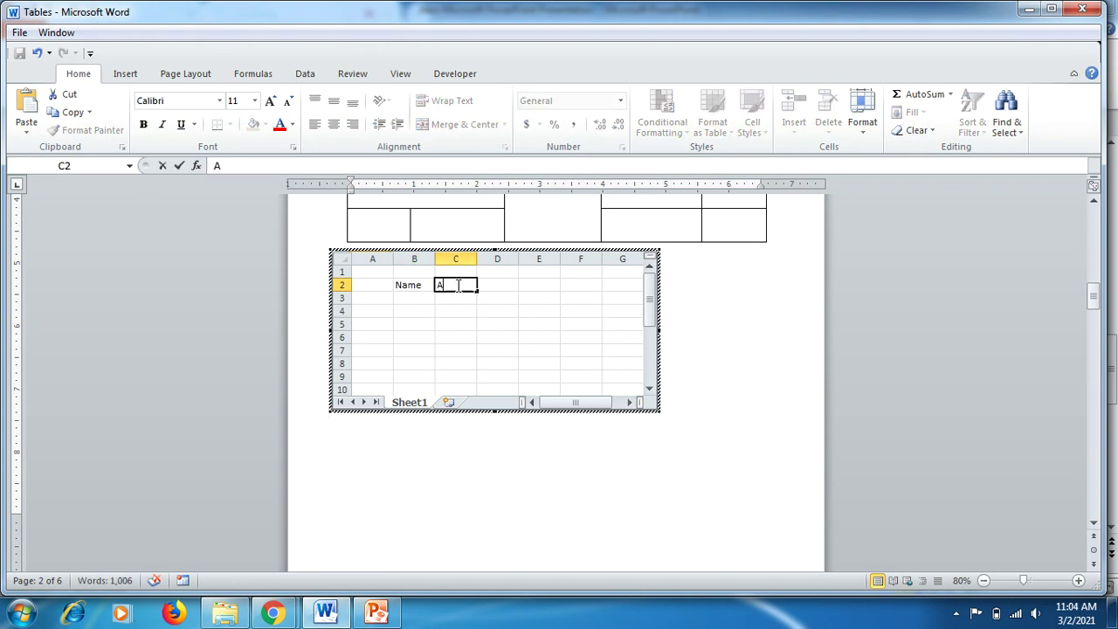
text(mount)
Fill cells B3 to B5 under the Name heading with A, B and C.
click(413, 300)
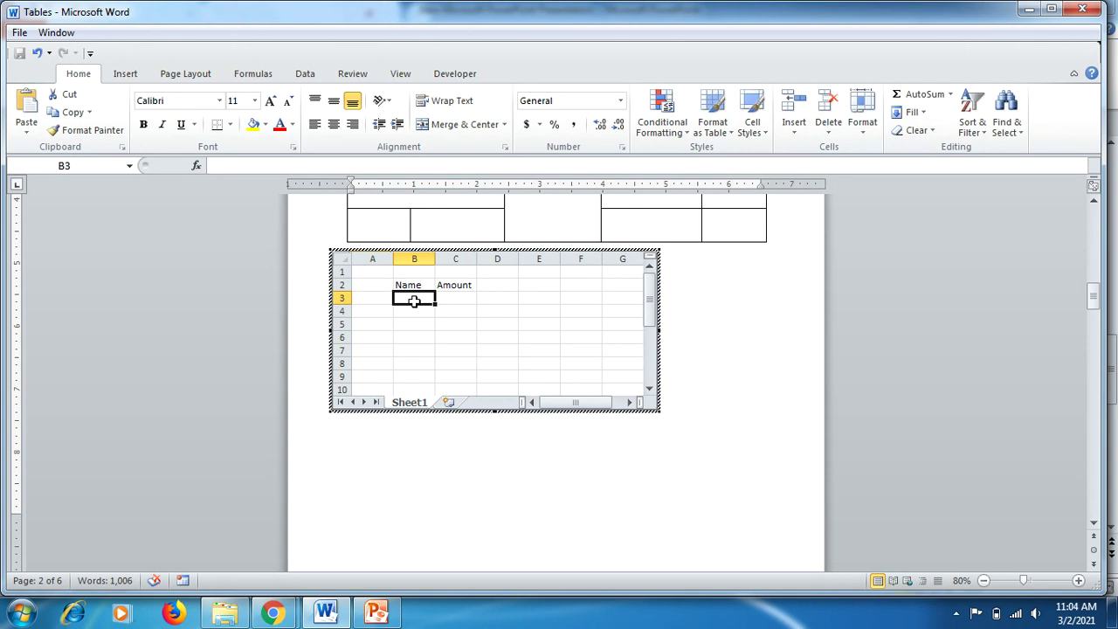
text(A)
key(Return)
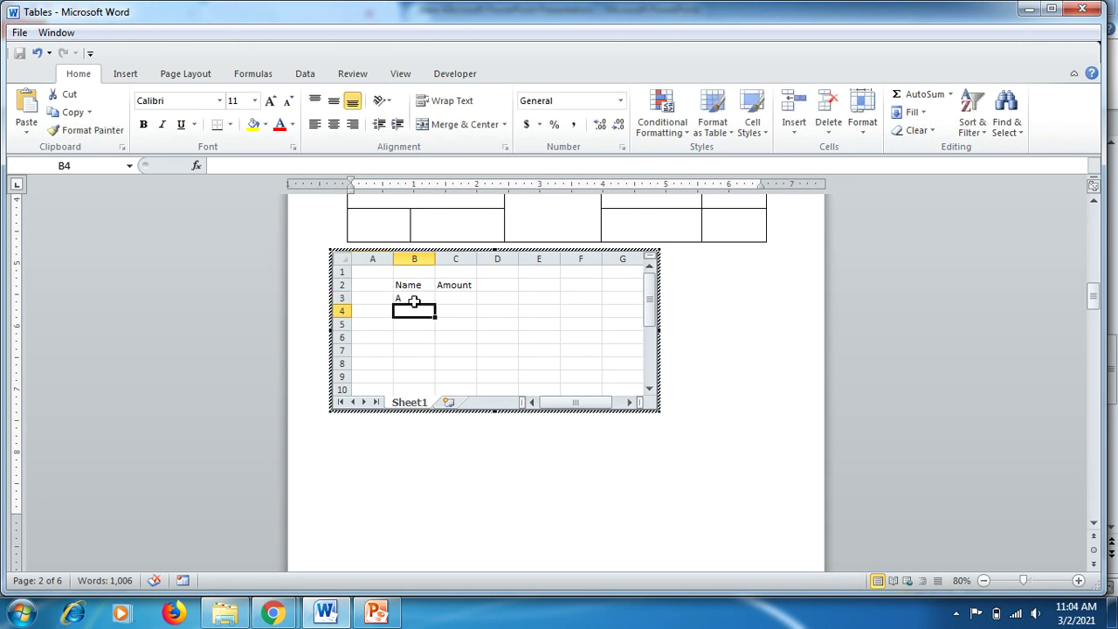
text(B)
key(Return)
text(C)
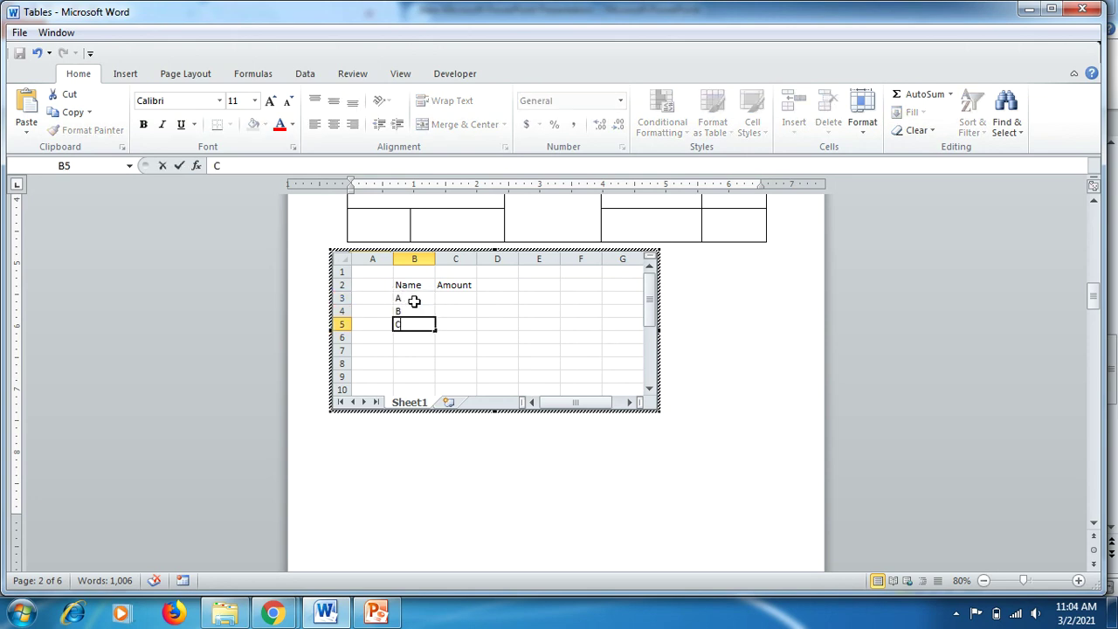
Fill cells C3 to C5 under the Amount heading with 1500, 2000 and 1000.
click(463, 297)
text(1000)
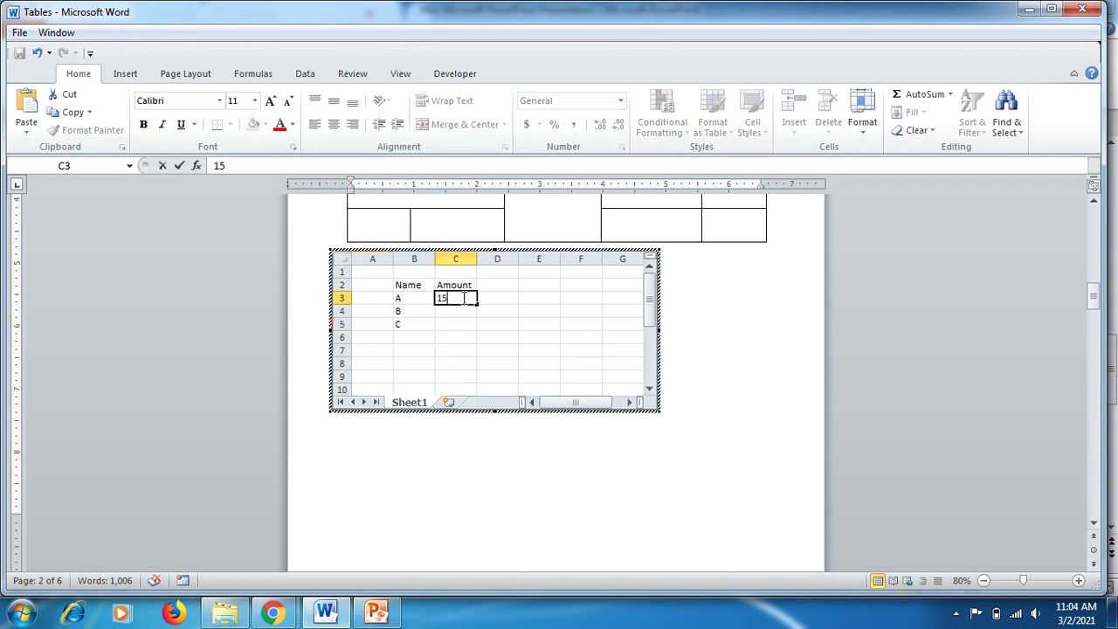
key(Return)
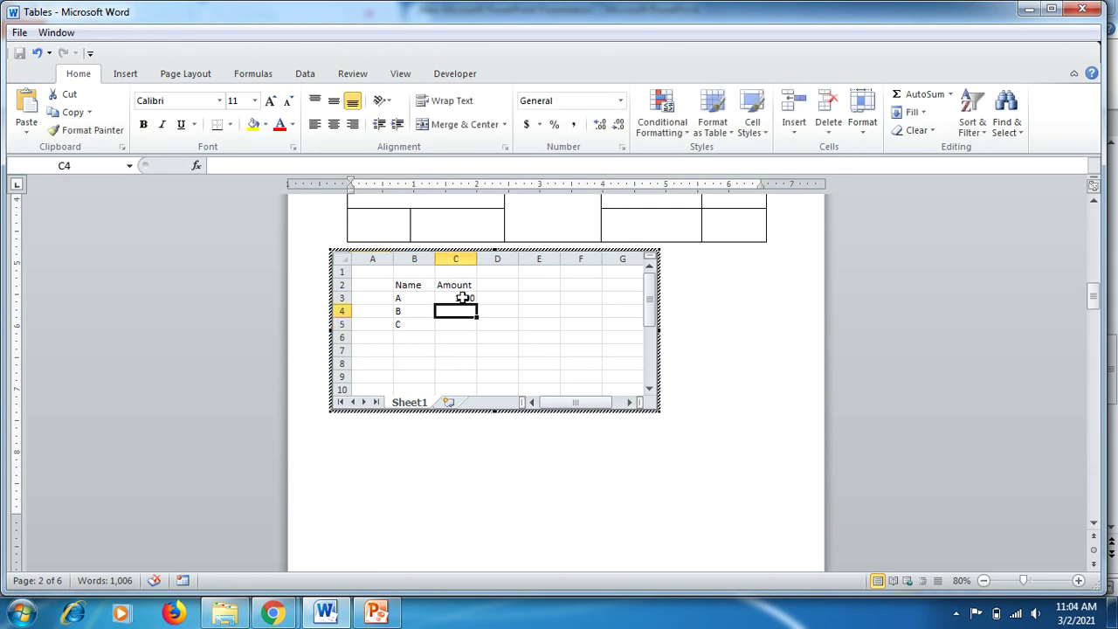
text(2000)
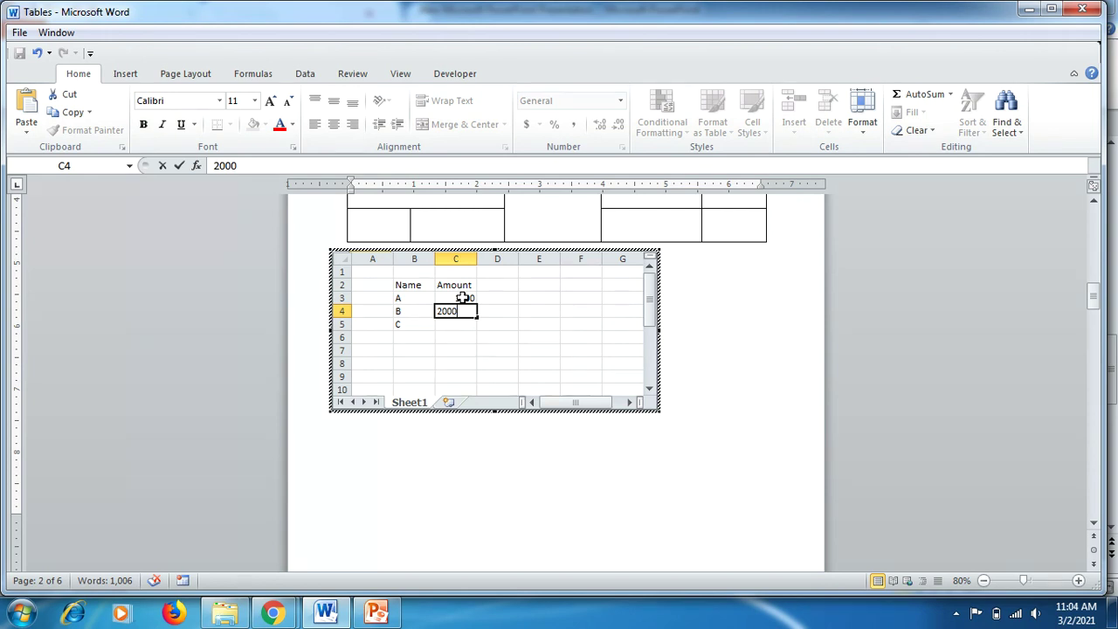
key(Return)
text(1000)
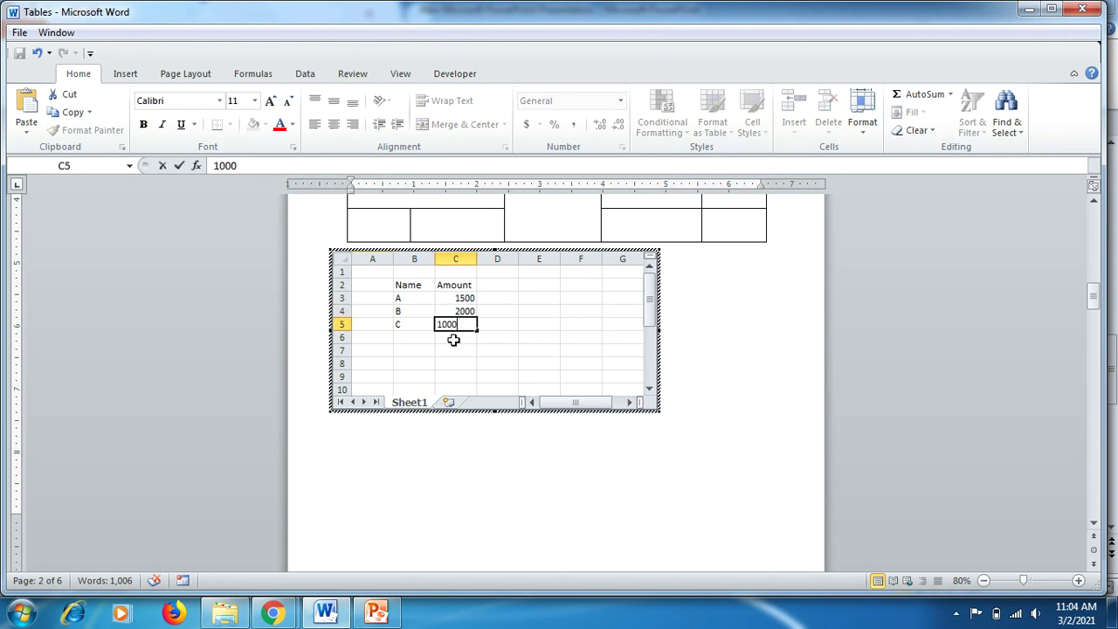
key(Return)
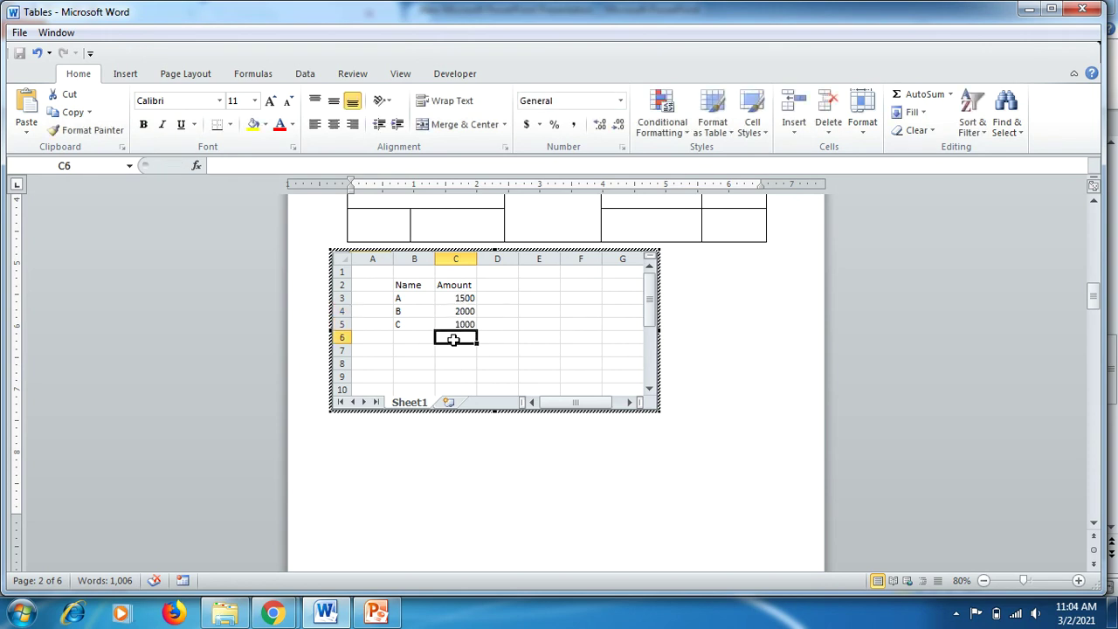
Total the amounts in C6 with =SUM(C3:C5) and make that cell bold.
text(=sum)
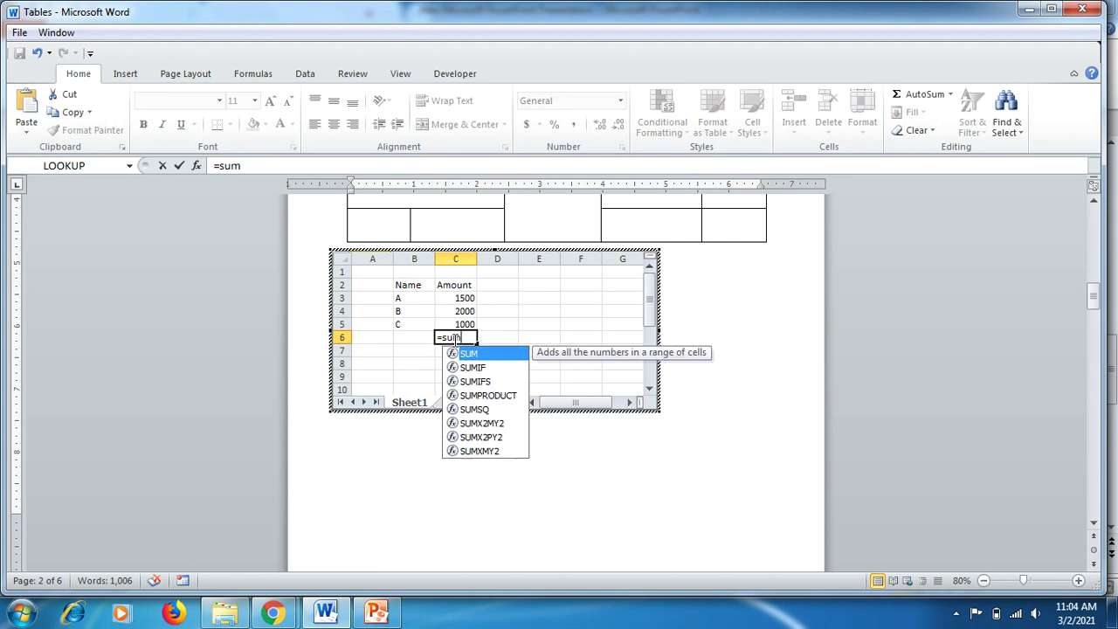
double_click(470, 353)
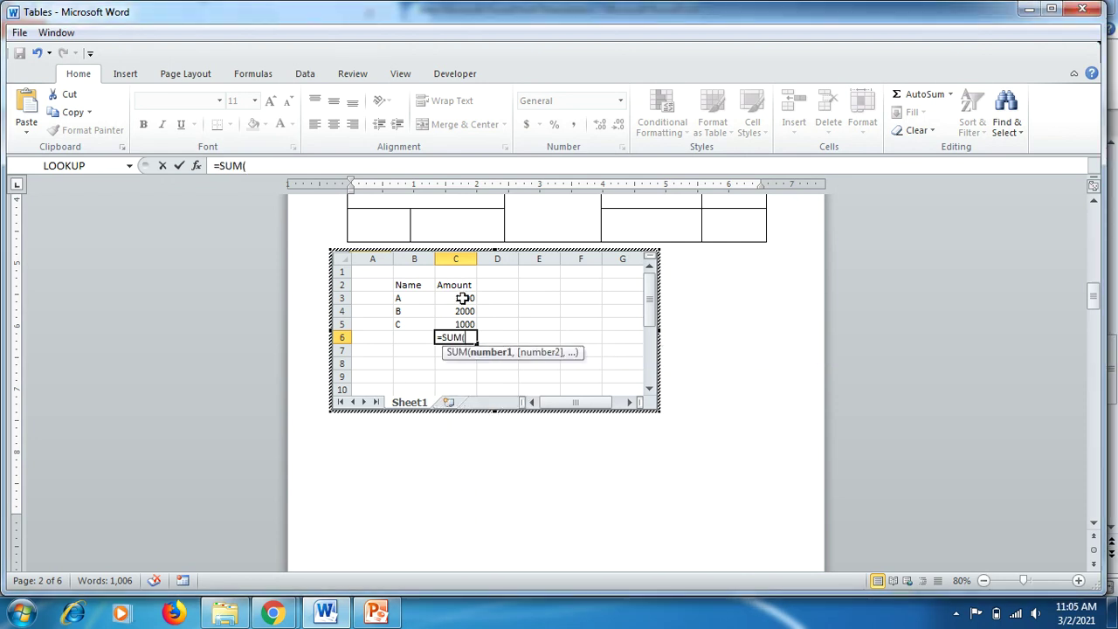
key(Return)
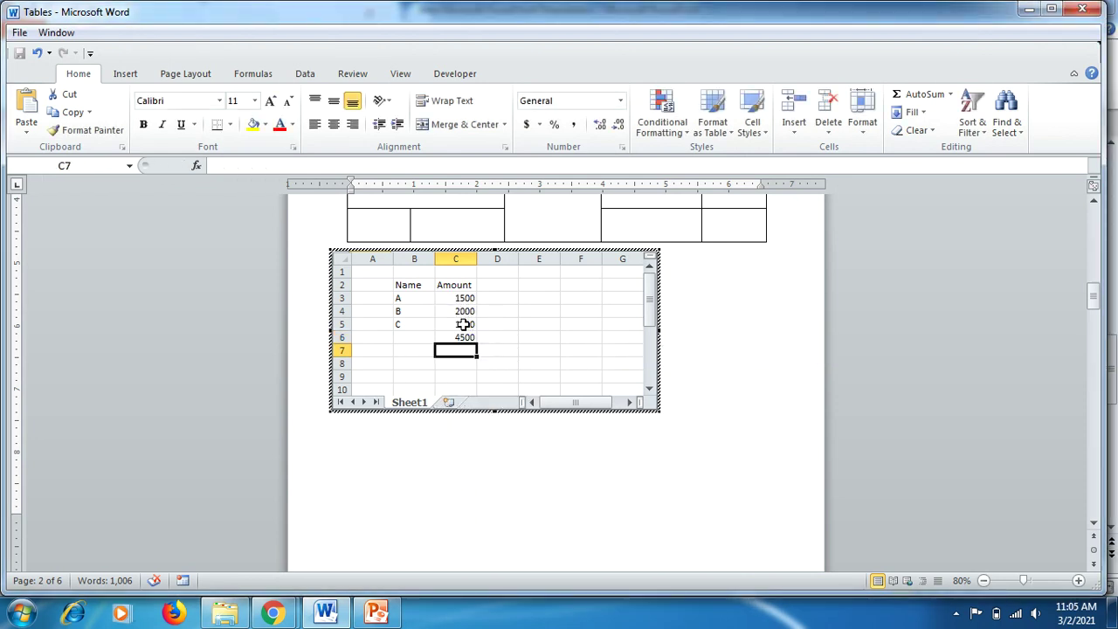
click(461, 336)
click(143, 124)
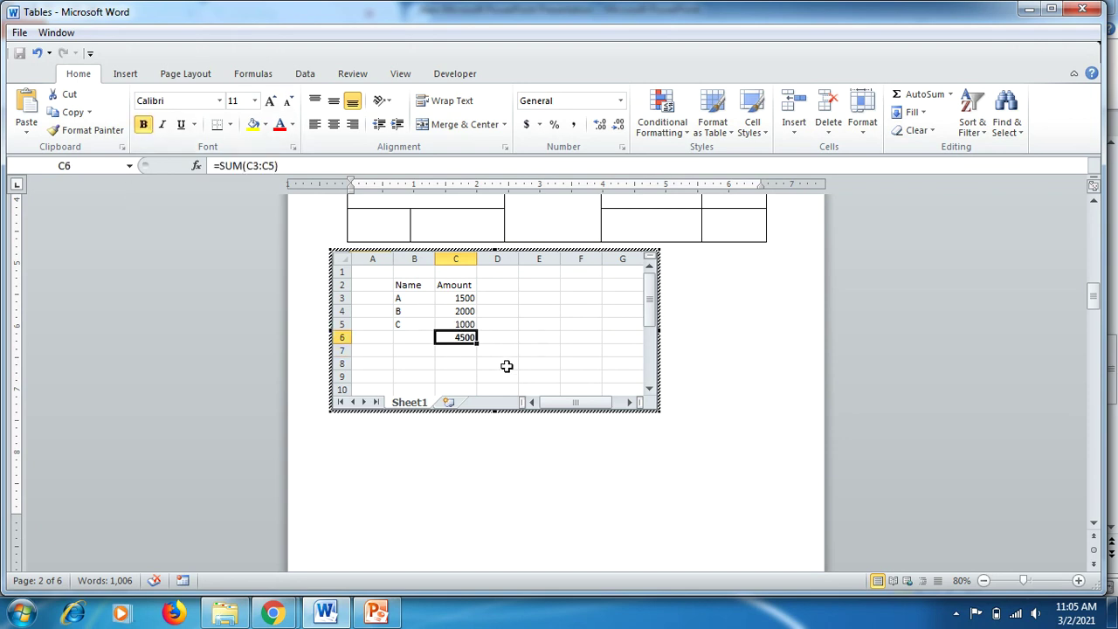
click(475, 450)
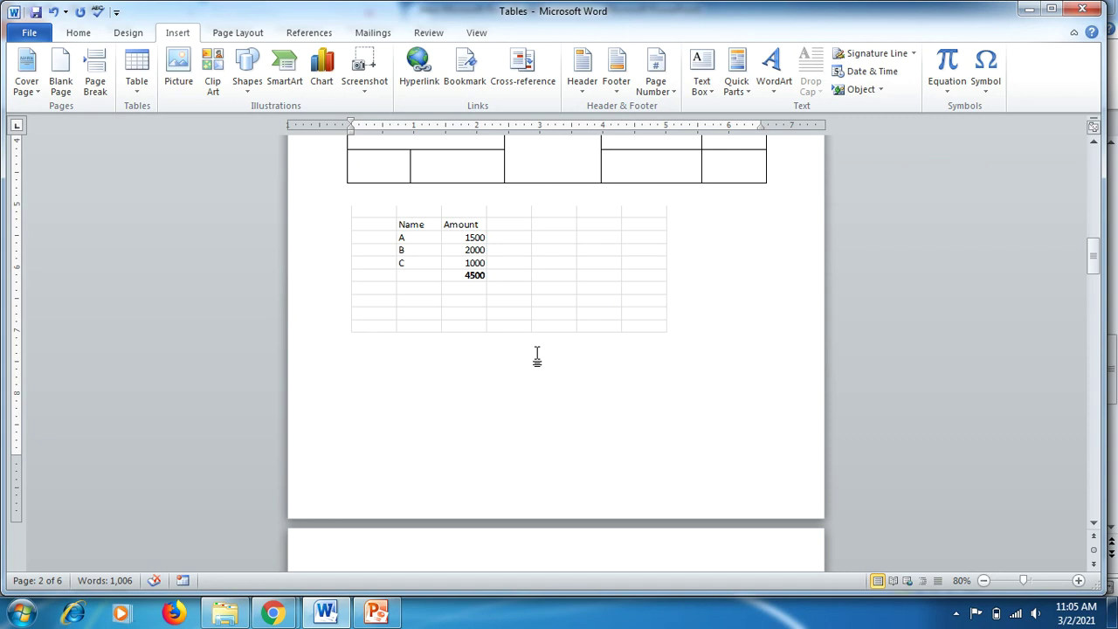
Reopen the embedded spreadsheet for editing and shrink its frame to show only columns A to C and rows 1 to 5.
double_click(625, 270)
double_click(550, 270)
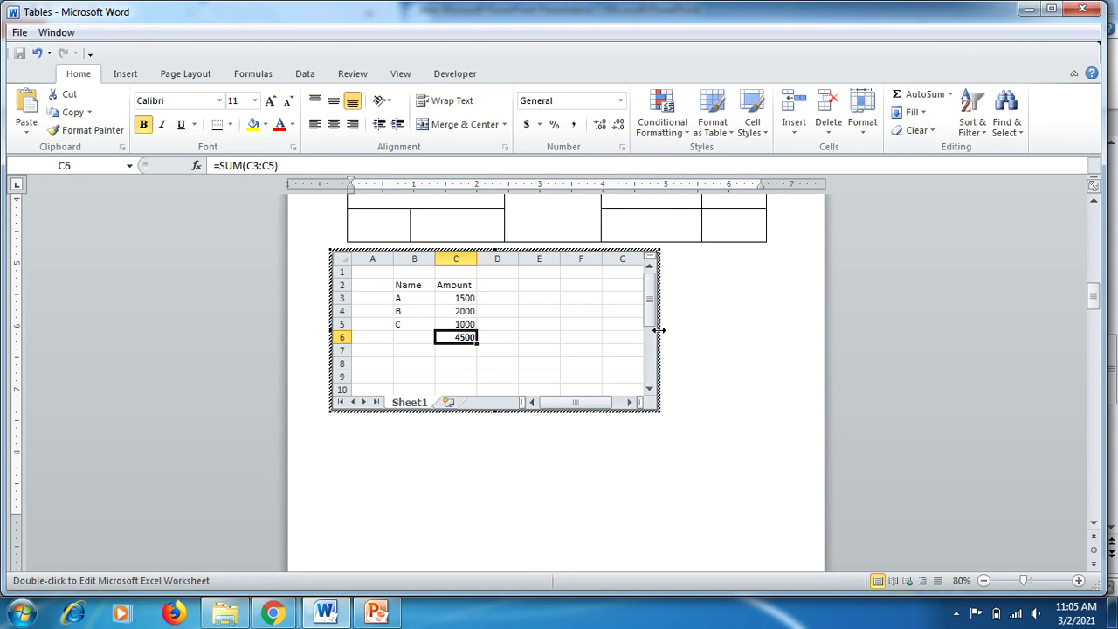
drag(659, 330, 515, 340)
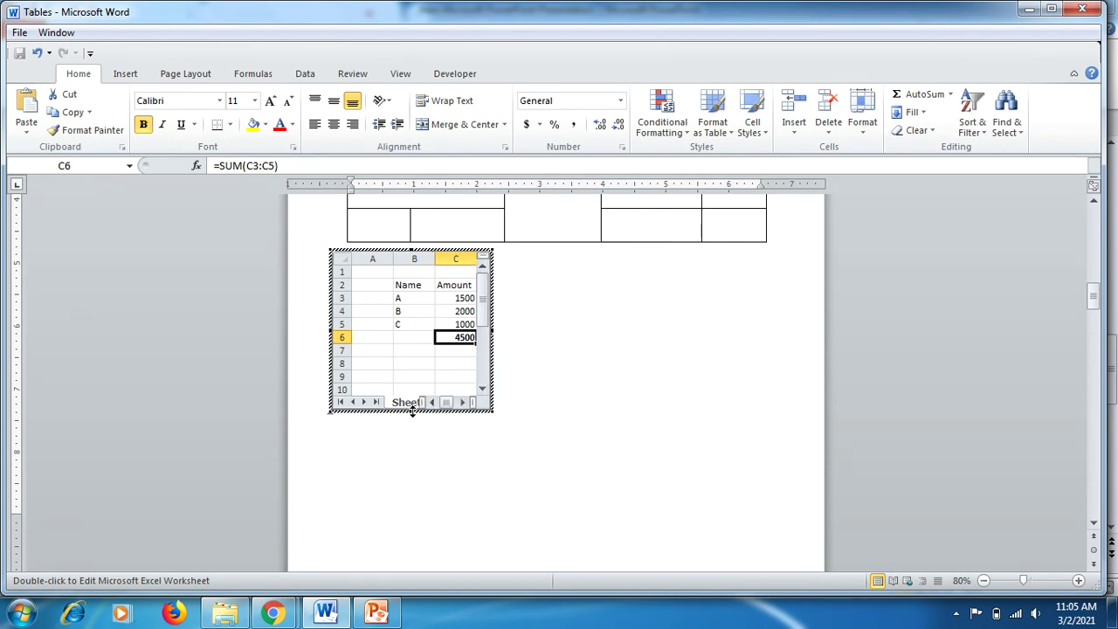
drag(412, 411, 416, 355)
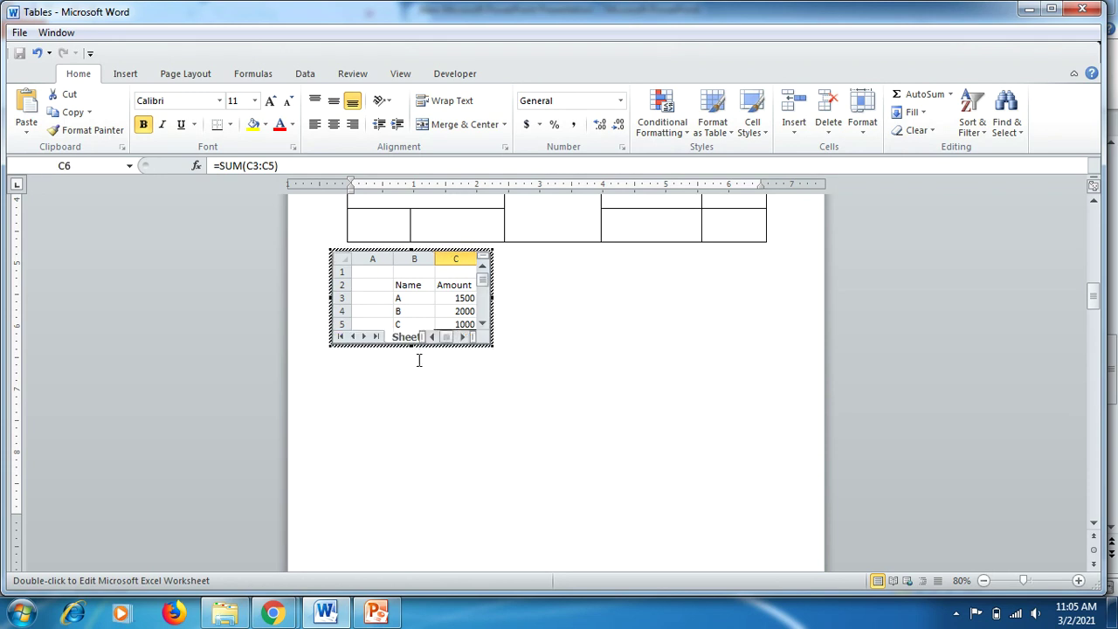
double_click(440, 391)
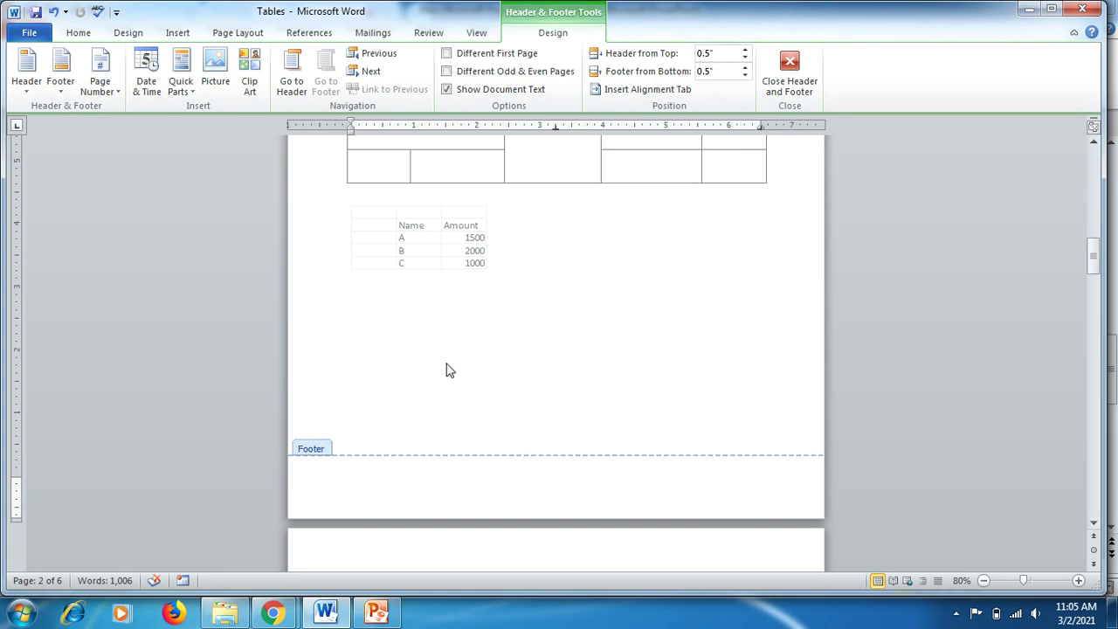
double_click(447, 367)
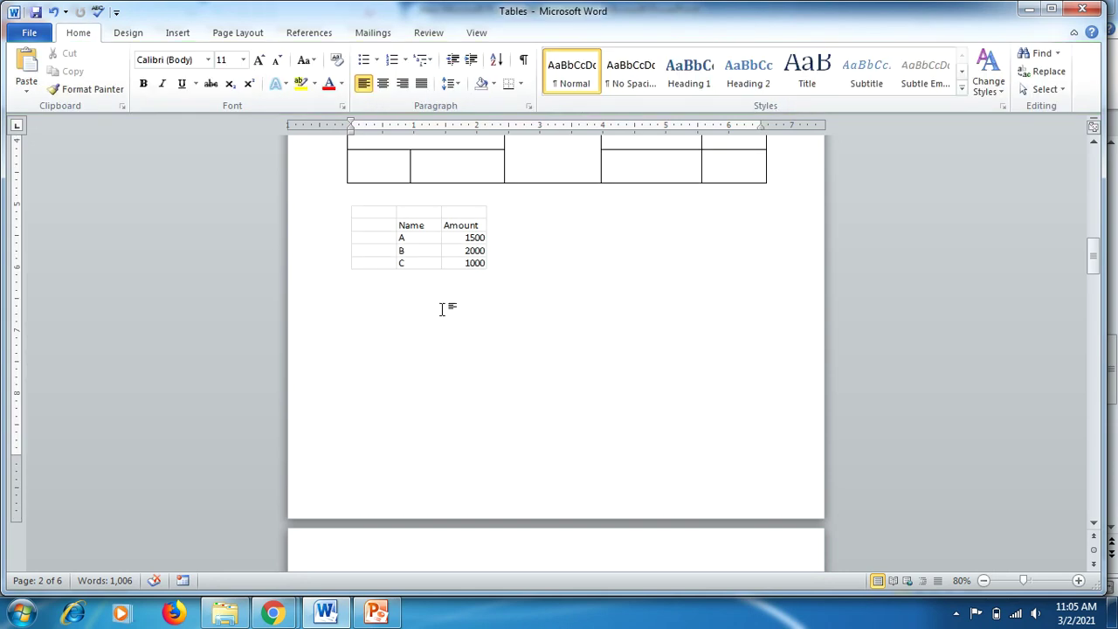
Insert the built-in Matrix quick table in the empty space below the embedded spreadsheet.
click(420, 246)
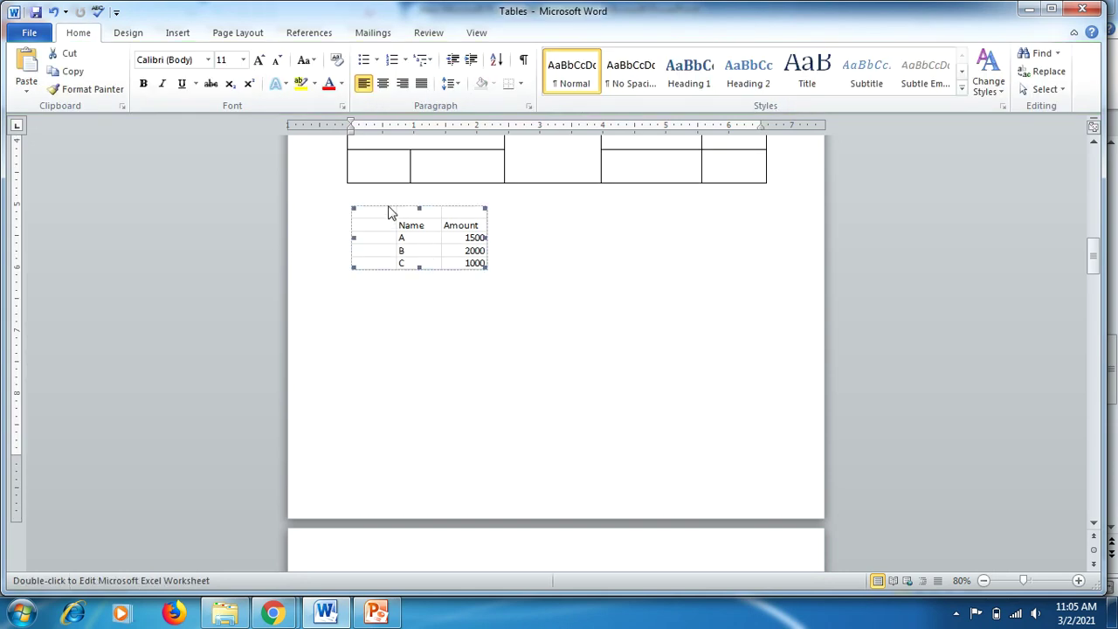
key(Down)
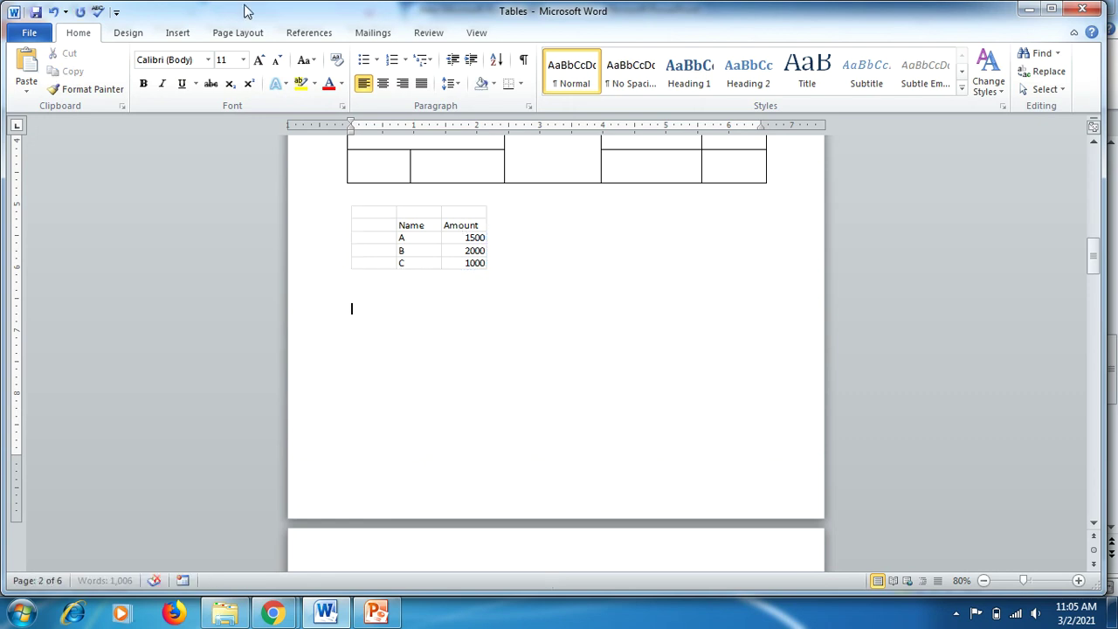
click(177, 34)
click(136, 94)
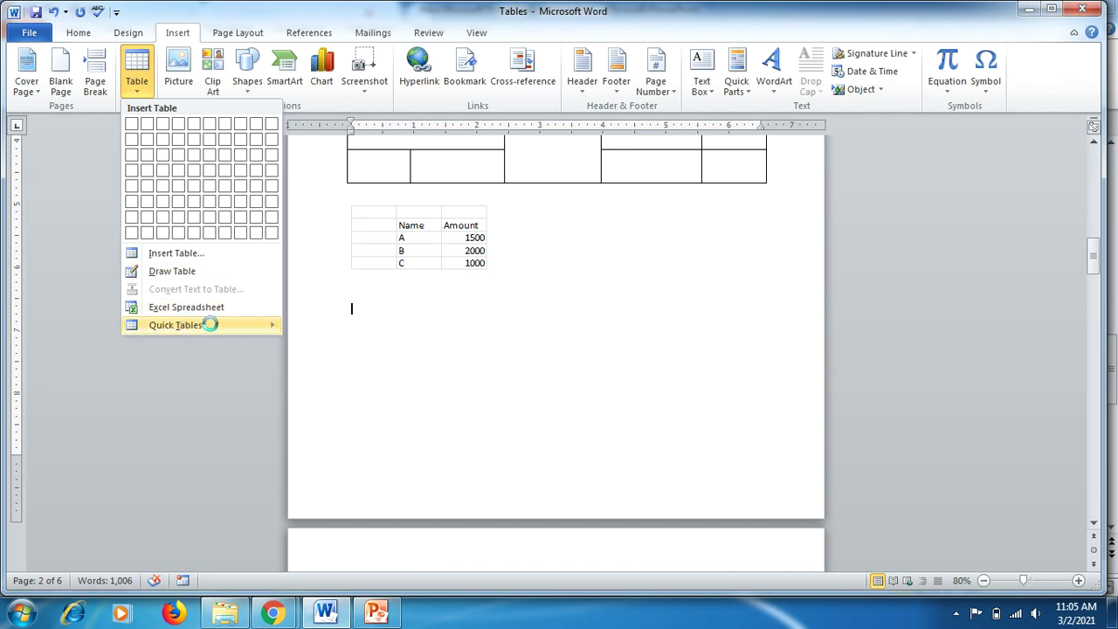
mouse_move(248, 328)
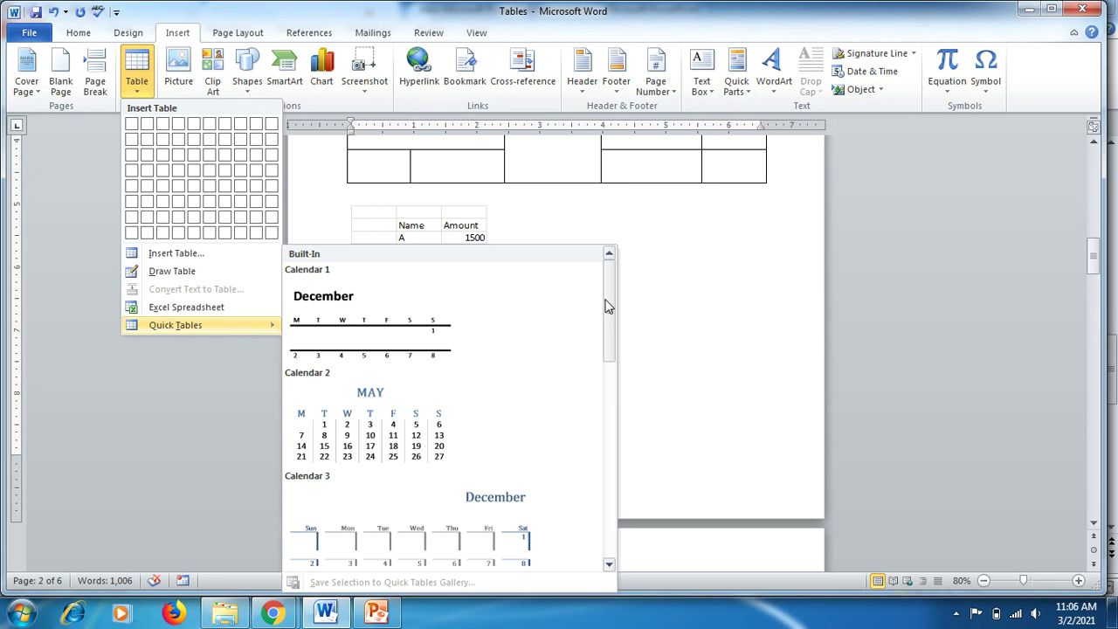
drag(609, 306, 608, 411)
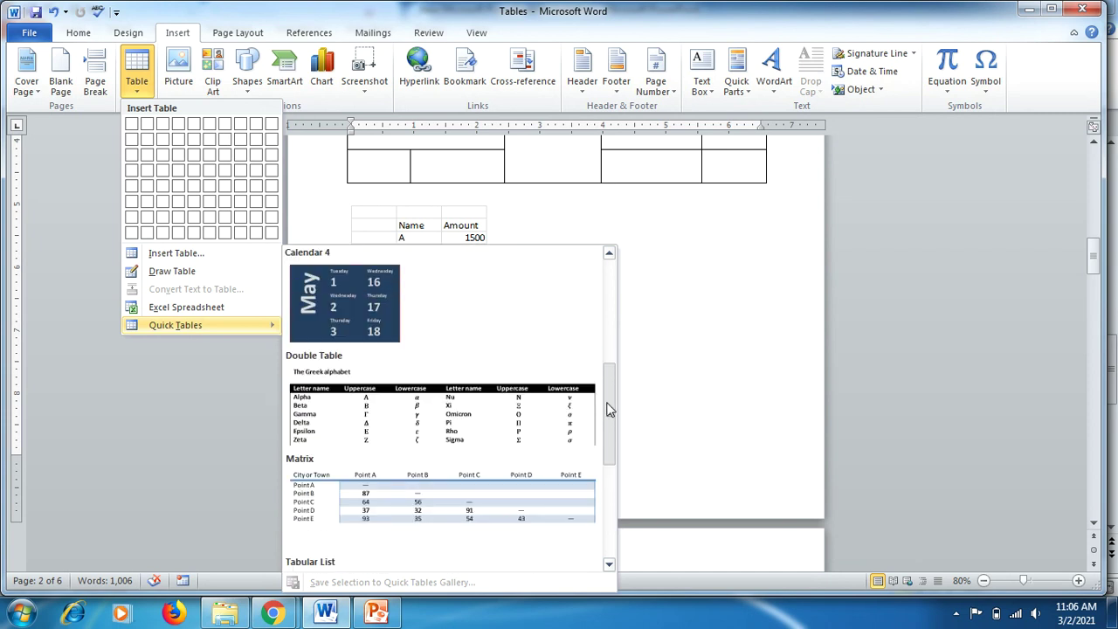
click(437, 497)
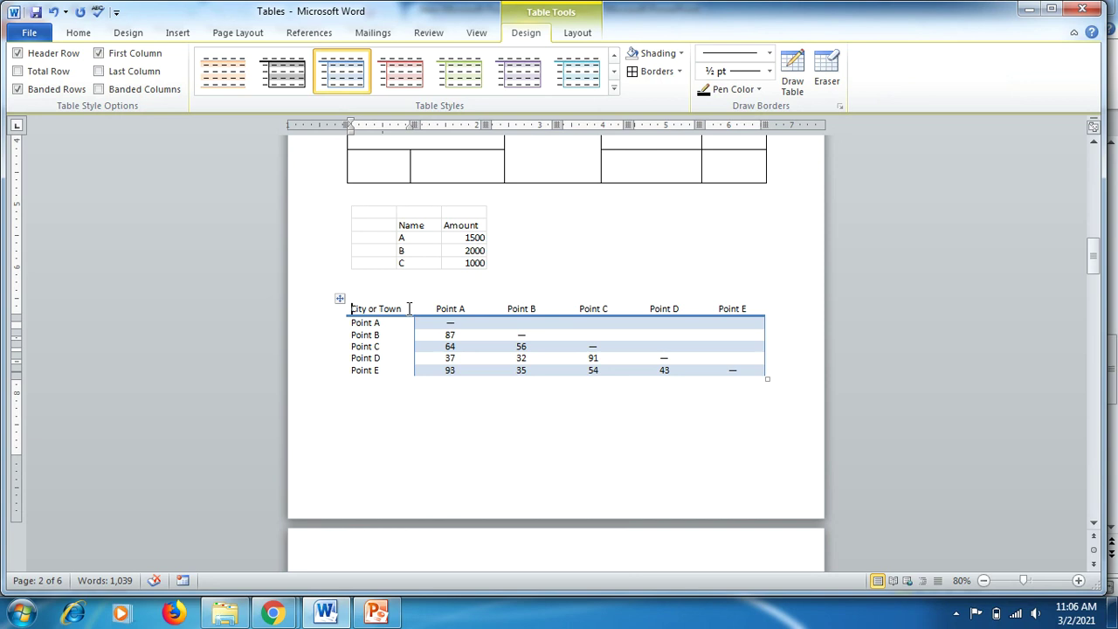
Replace the "City or Town" heading in the Matrix table's first cell with City.
drag(403, 310, 342, 310)
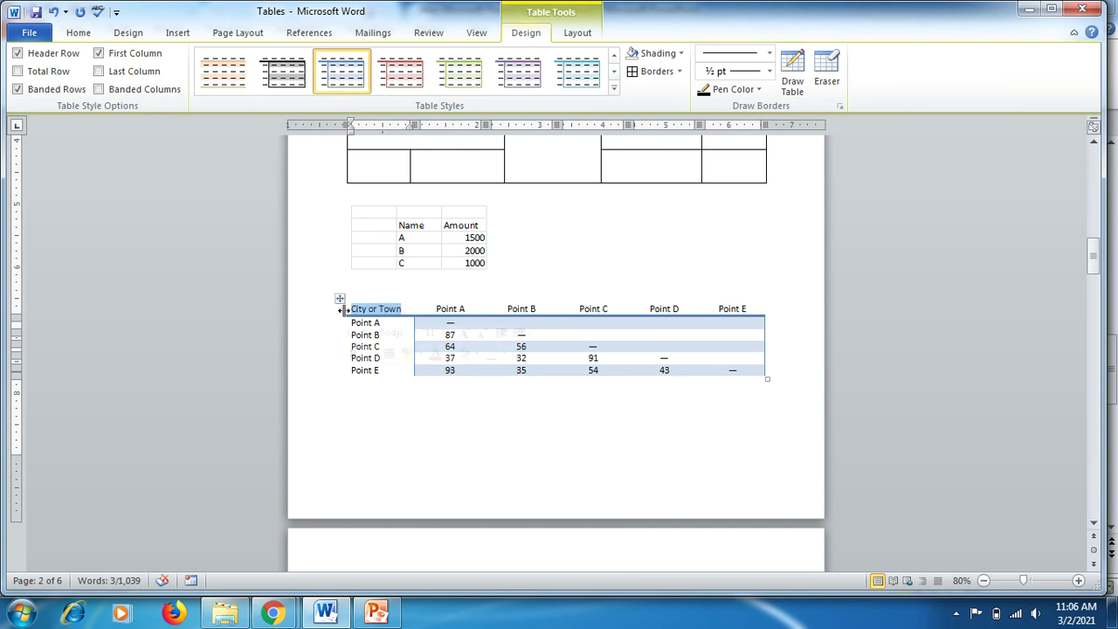
key(Delete)
text(City)
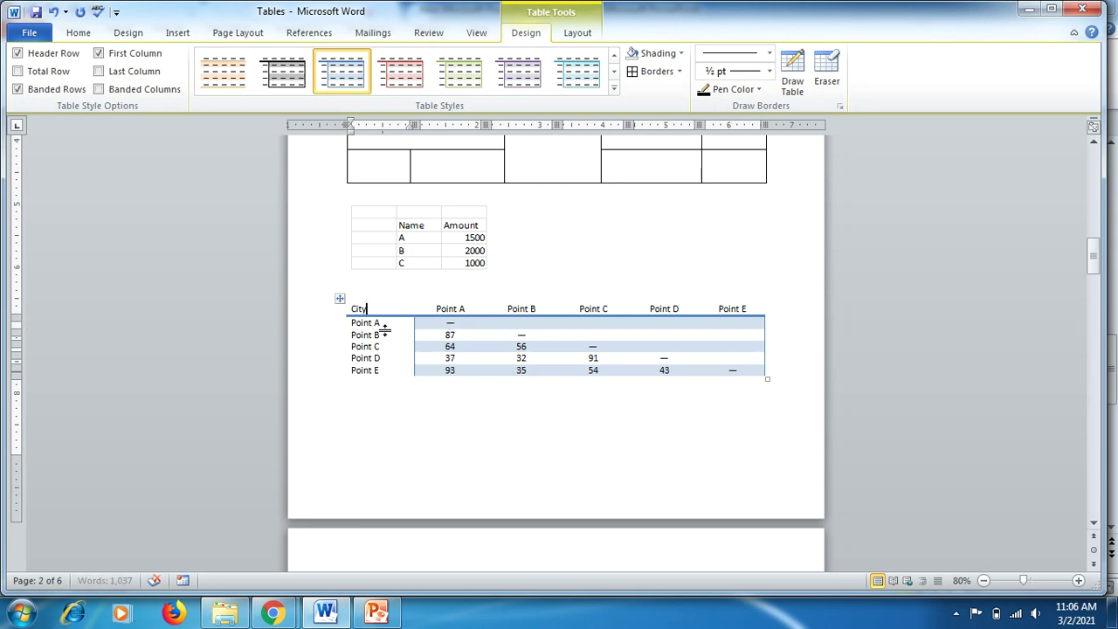
click(457, 346)
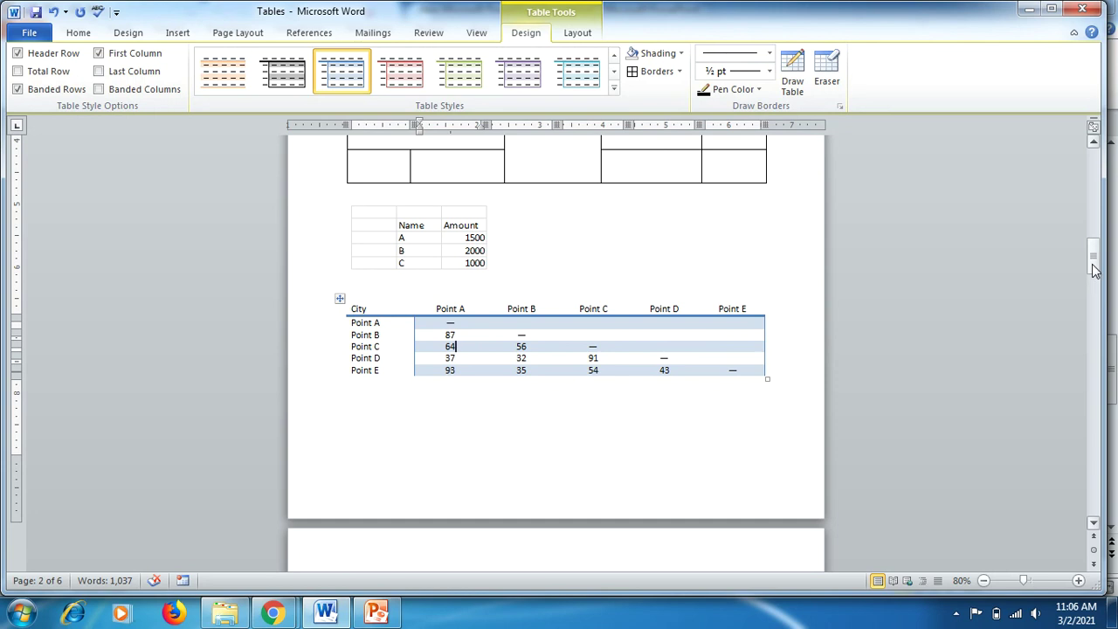
Switch to PowerPoint to check the Learn Word Table topic list, and return to Word.
click(376, 613)
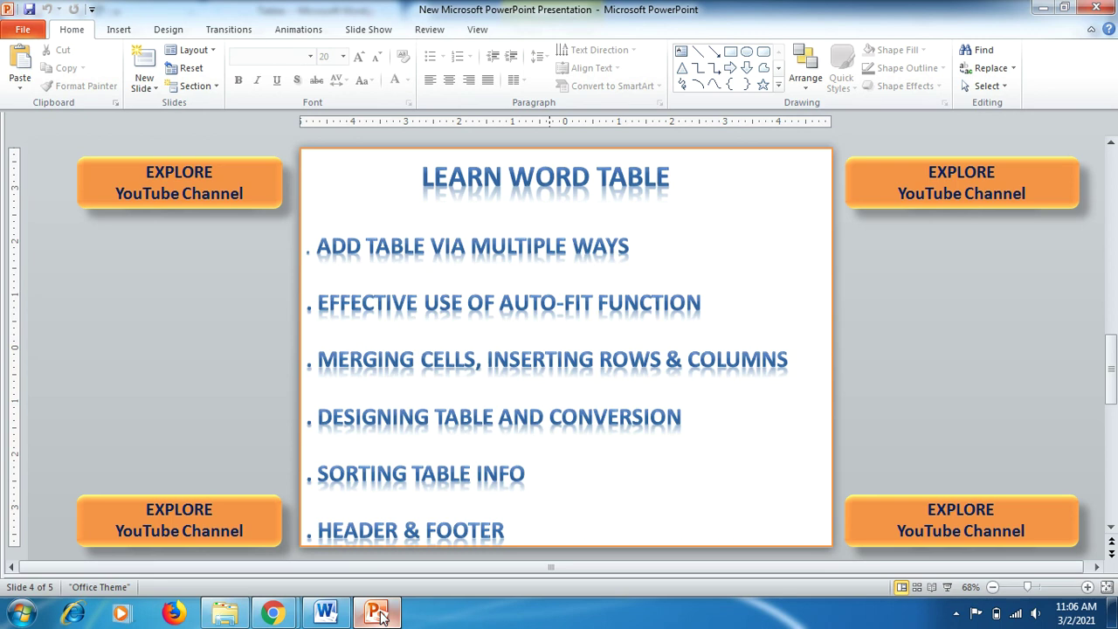
click(377, 614)
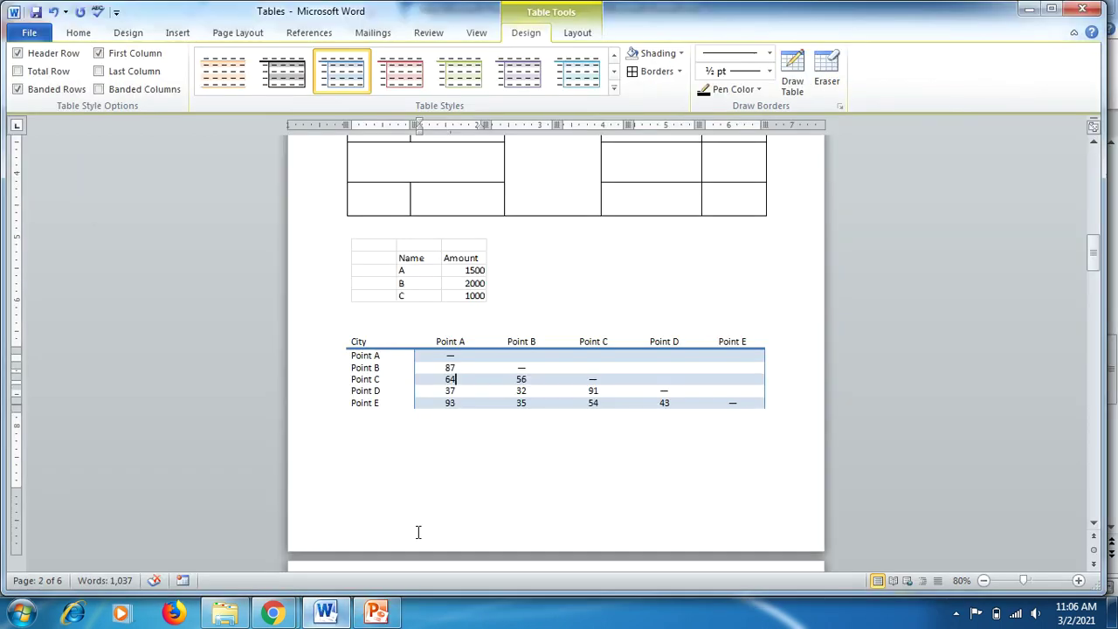
Apply AutoFit Contents to the whole bill table on page 1.
drag(1102, 240, 1095, 168)
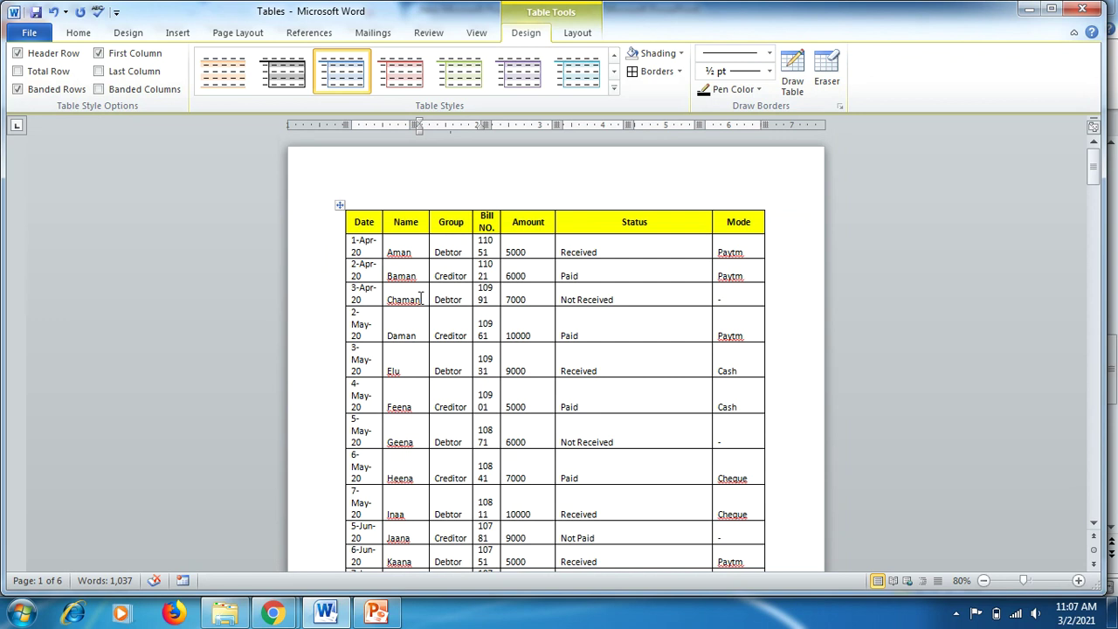
click(339, 207)
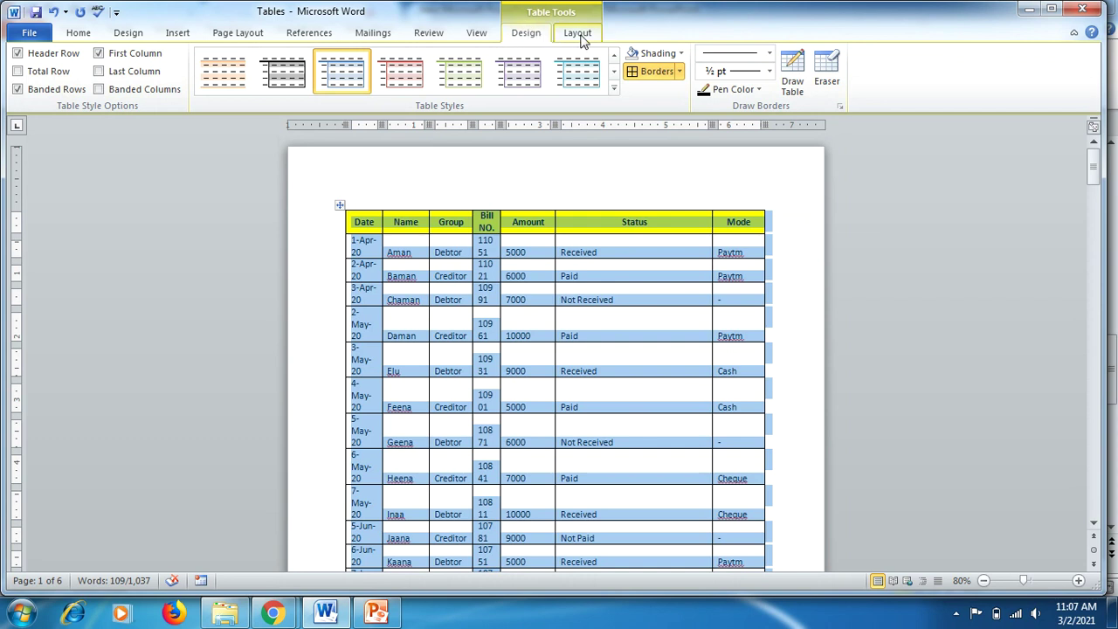
click(578, 35)
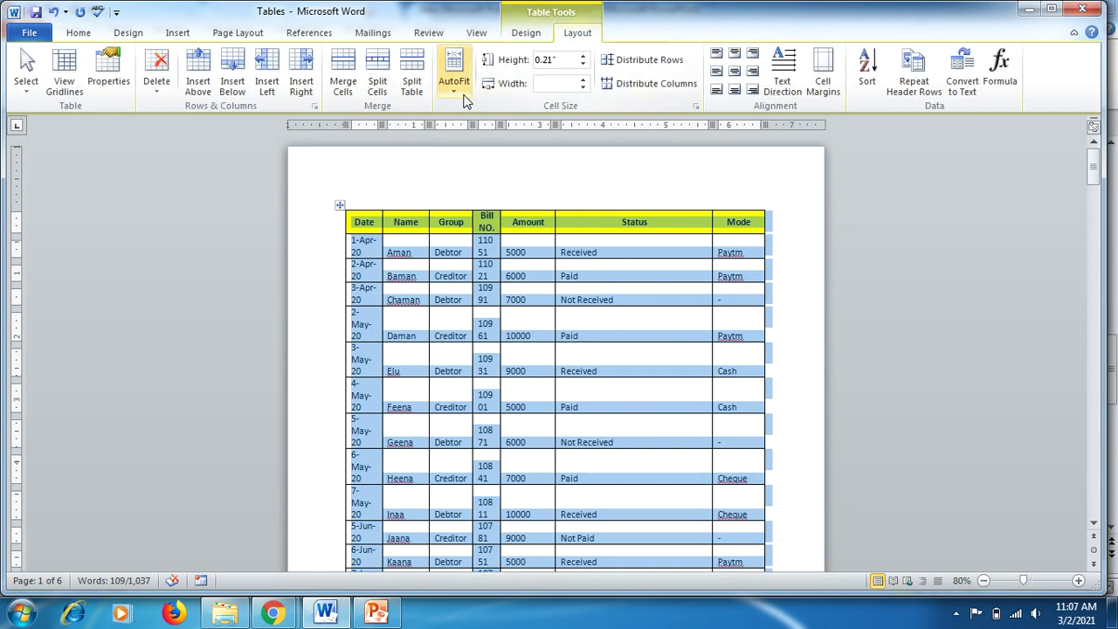
click(460, 92)
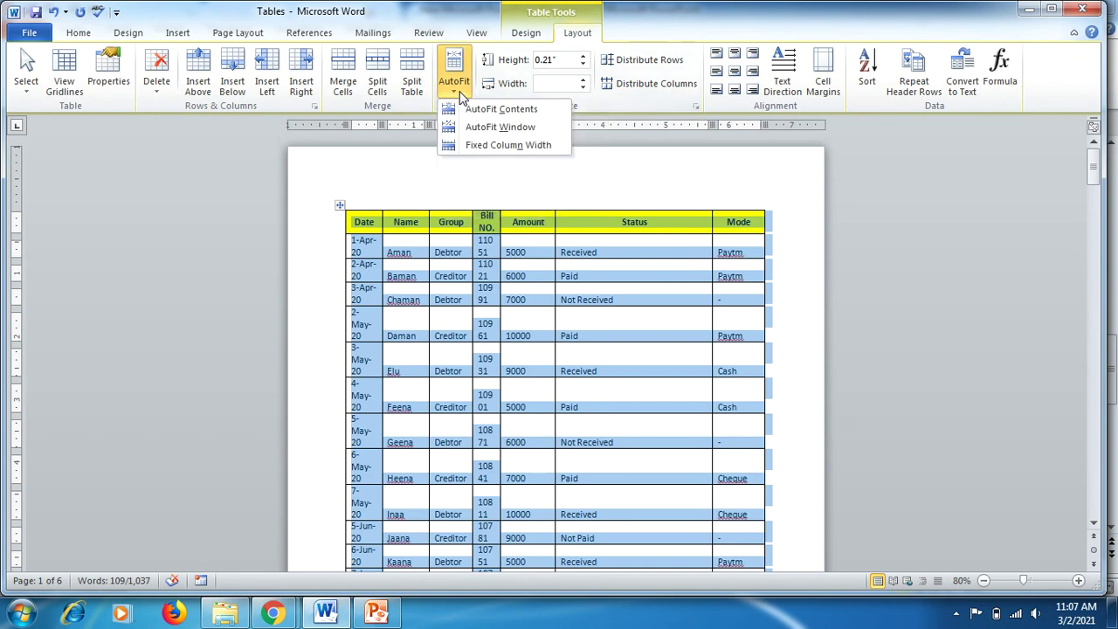
click(500, 109)
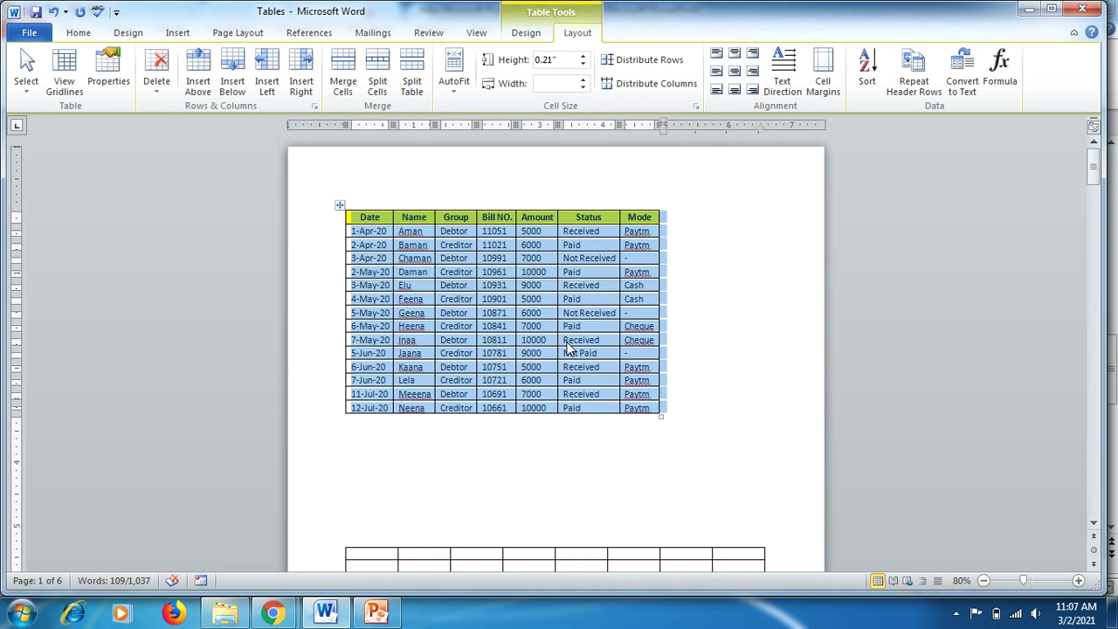
click(550, 273)
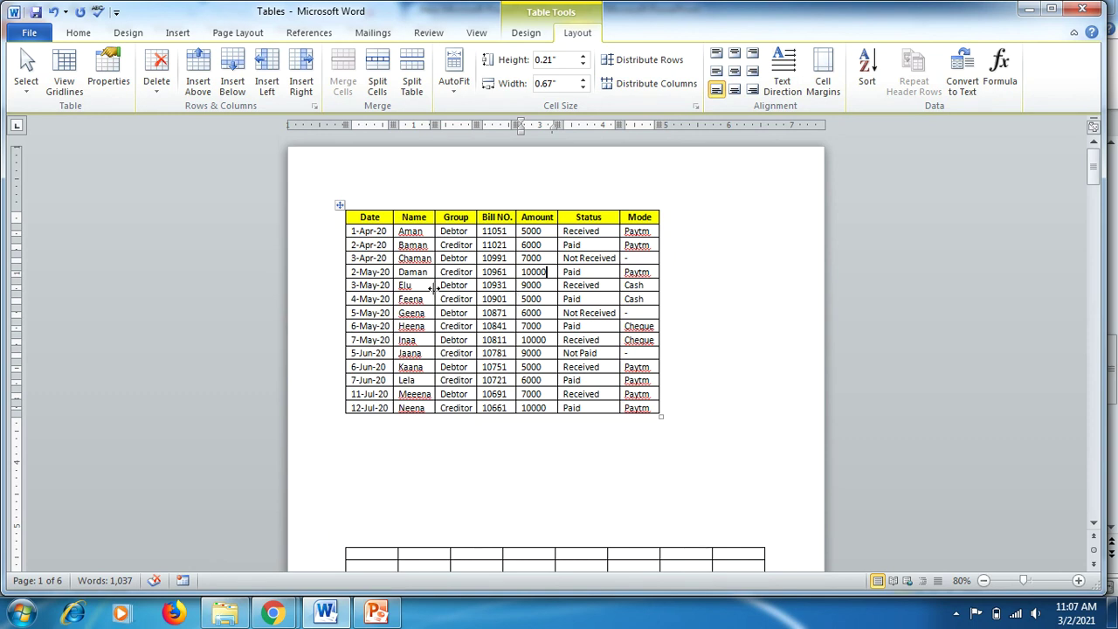
Lengthen the name in the bill table's 3-Apr-20 row with extra letters and shorten it back to the original.
click(431, 259)
key(BackSpace)
key(BackSpace)
text(anana)
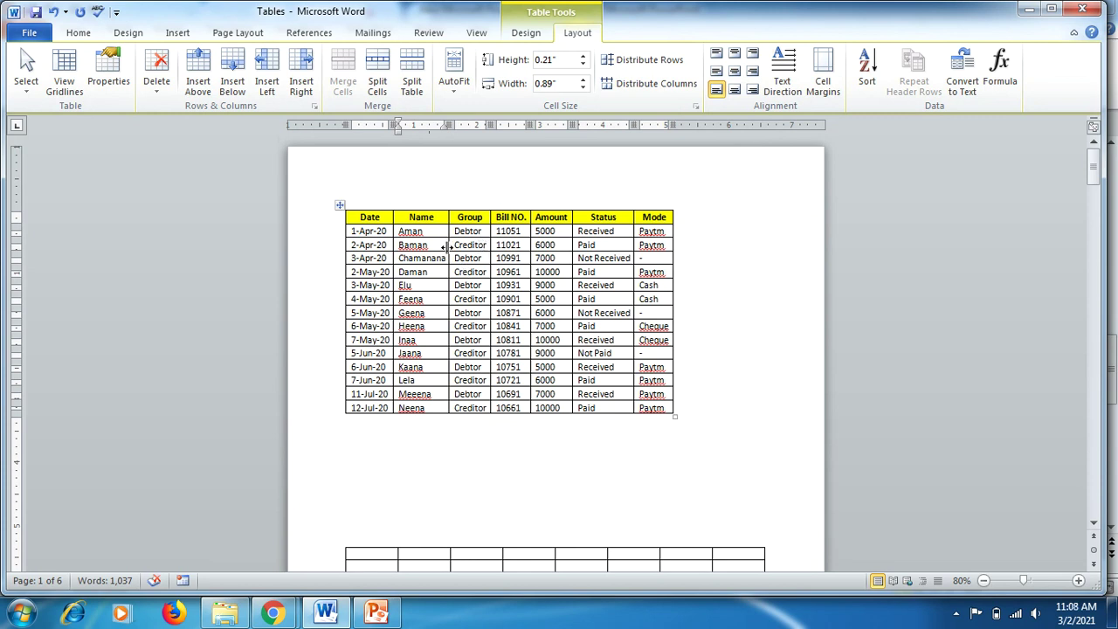
drag(446, 246, 442, 247)
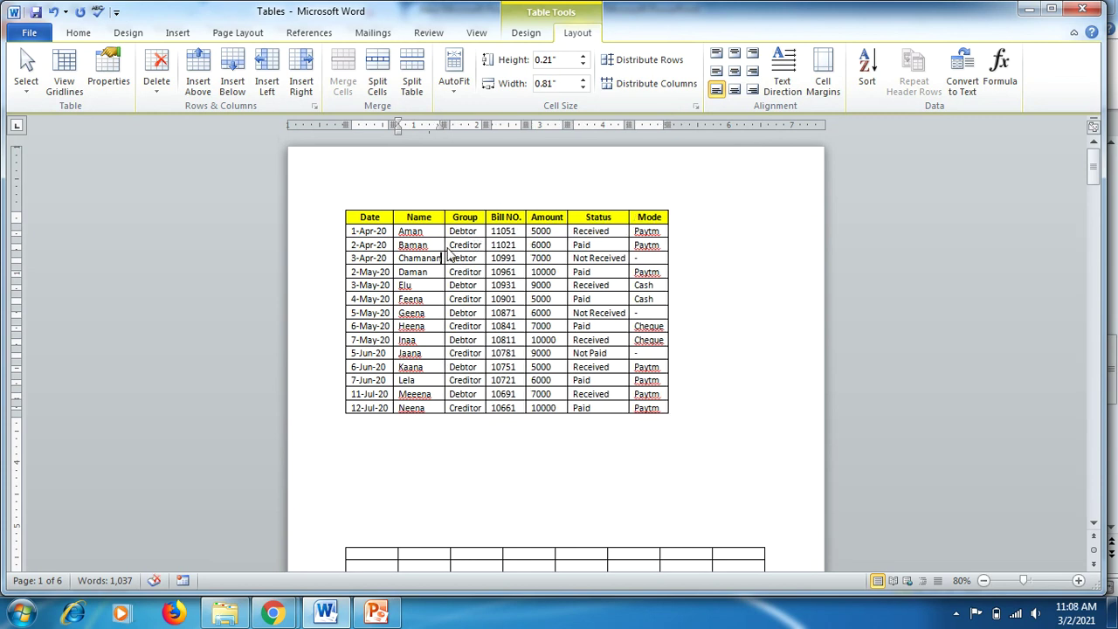
drag(448, 253, 434, 254)
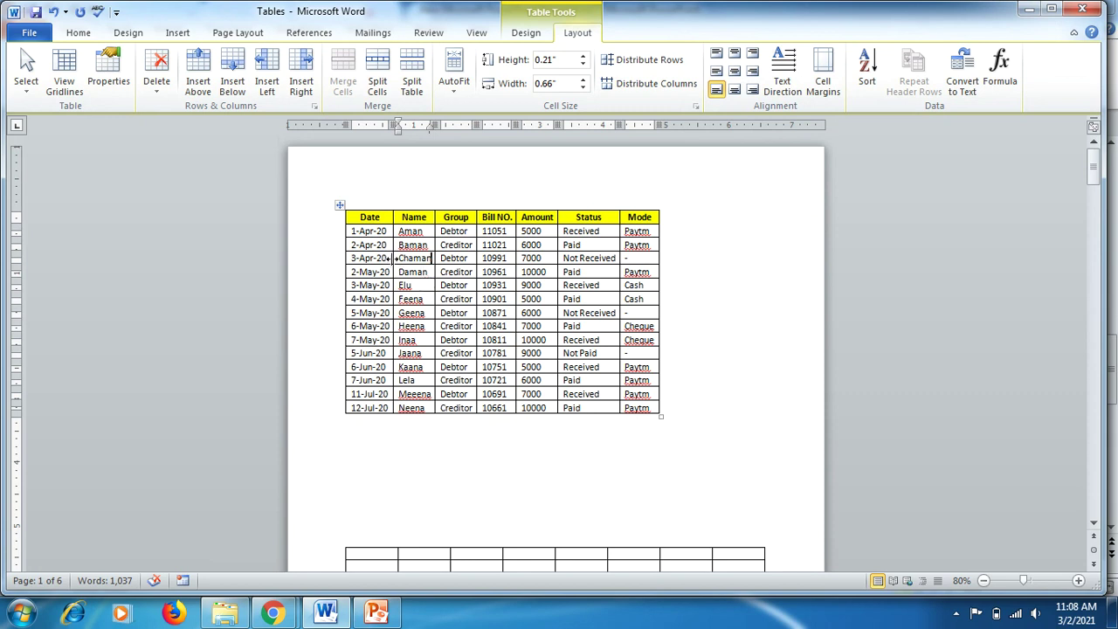
mouse_move(392, 258)
mouse_down()
mouse_move(423, 259)
mouse_move(394, 266)
mouse_up()
Apply AutoFit Window to the whole bill table so it spans the page width.
click(337, 205)
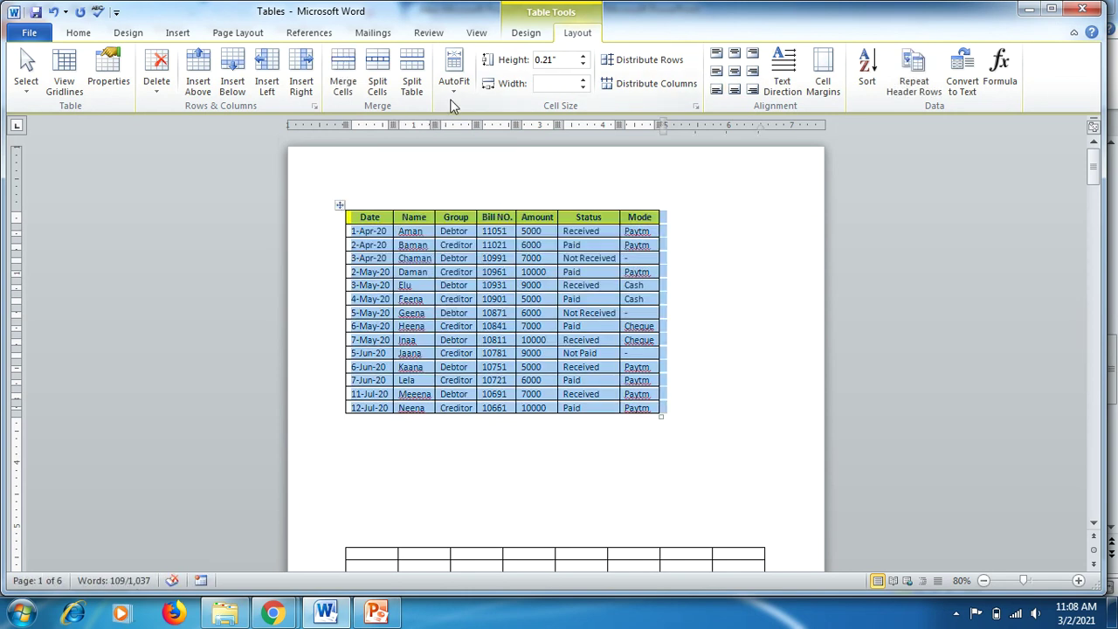
click(454, 88)
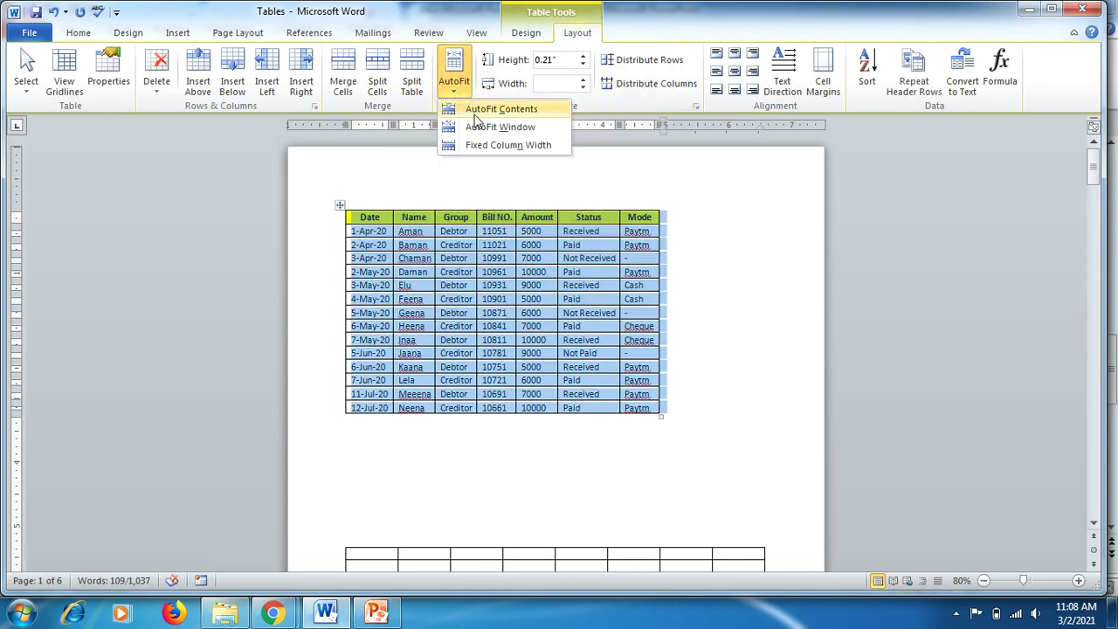
click(479, 127)
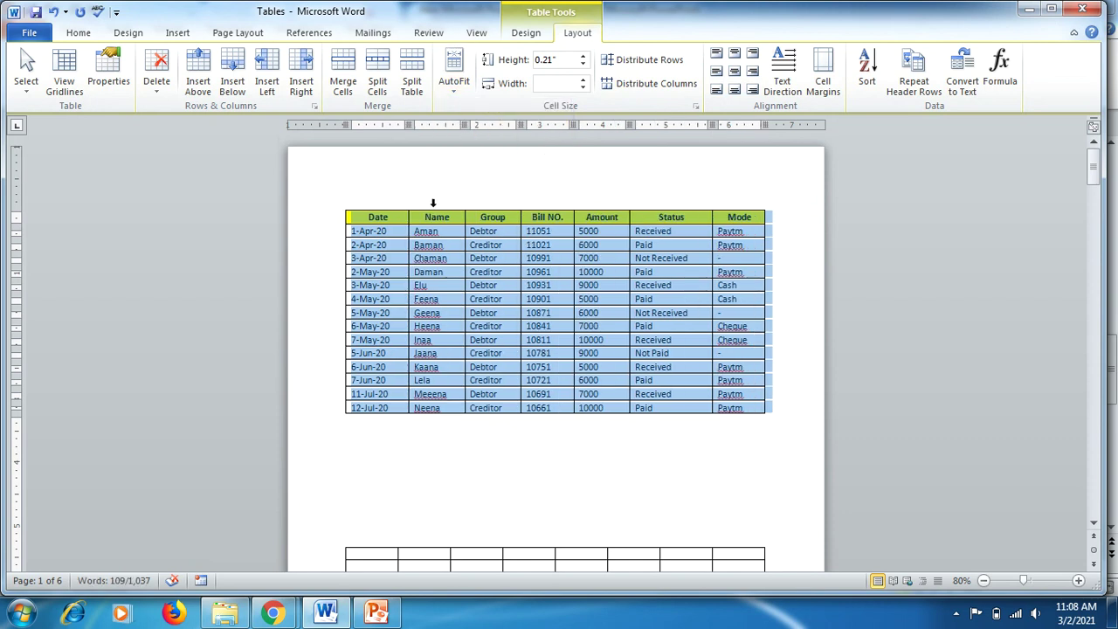
click(407, 434)
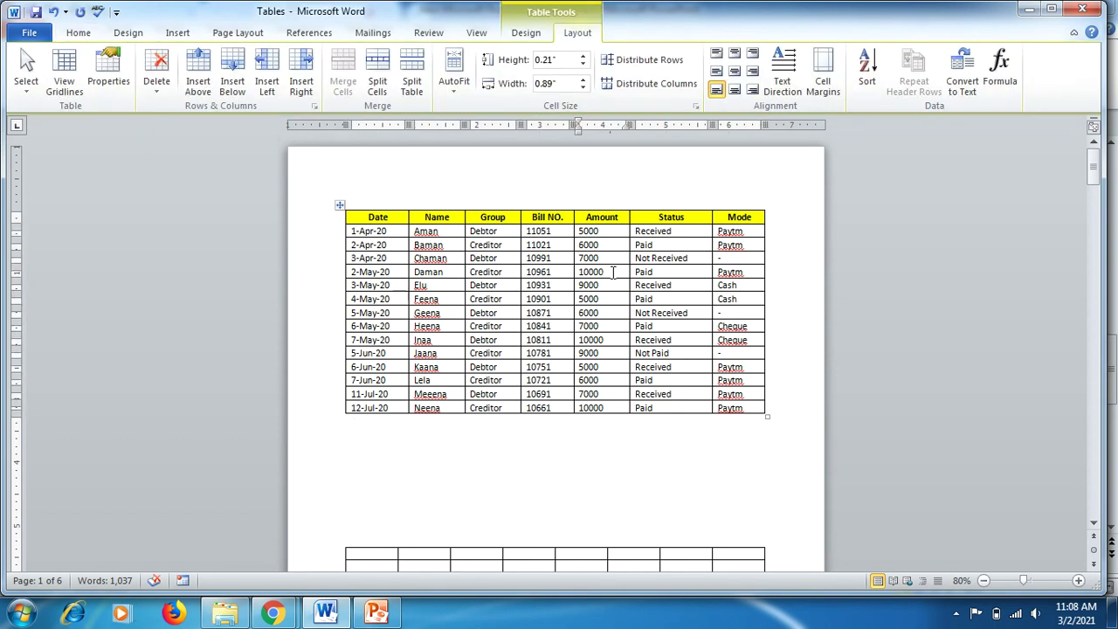
Extend the amount in the 2-May-20 row with a long run of extra zeros.
text(0000000000)
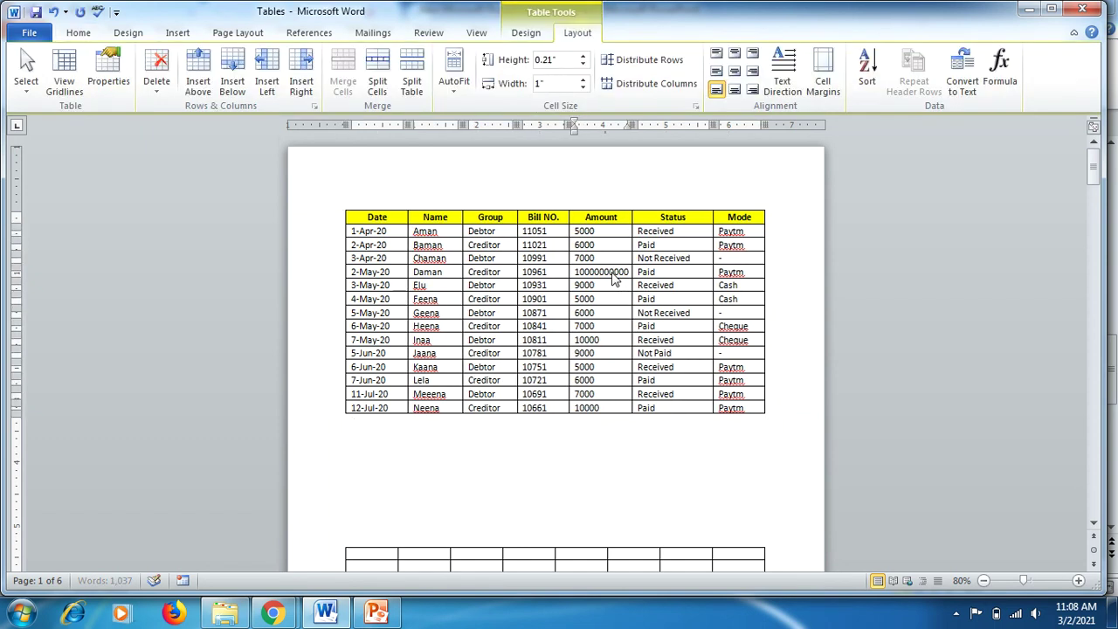
text(00000)
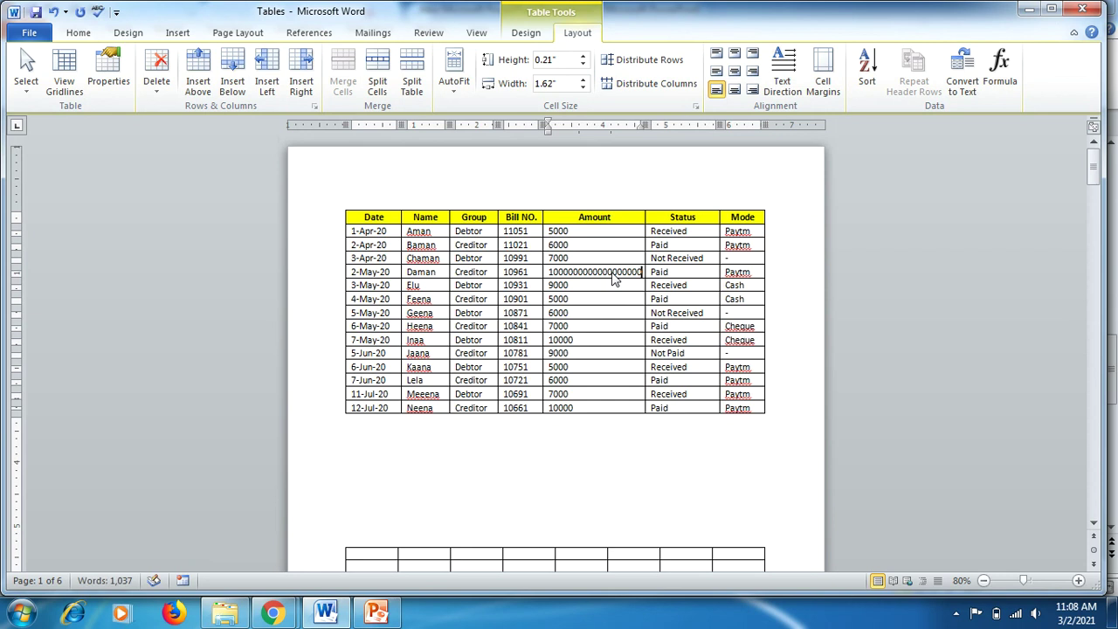
text(00)
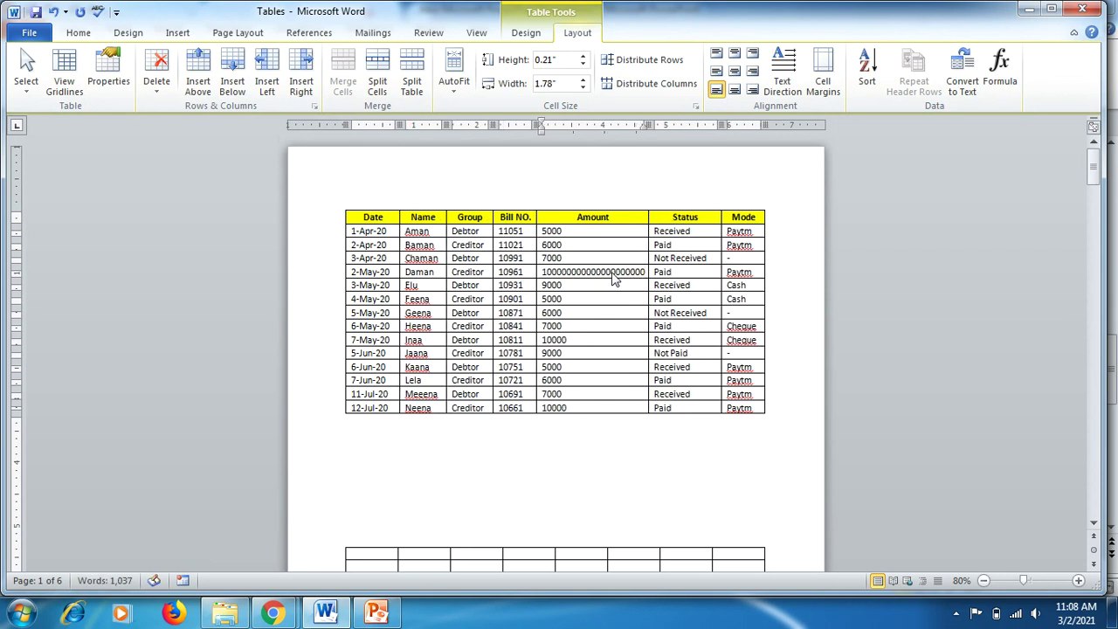
Trim the 2-May-20 row's amount to 1000000.
key(BackSpace)
key(BackSpace)
key(BackSpace)
key(BackSpace)
key(BackSpace)
key(BackSpace)
key(BackSpace)
key(BackSpace)
key(BackSpace)
key(BackSpace)
key(BackSpace)
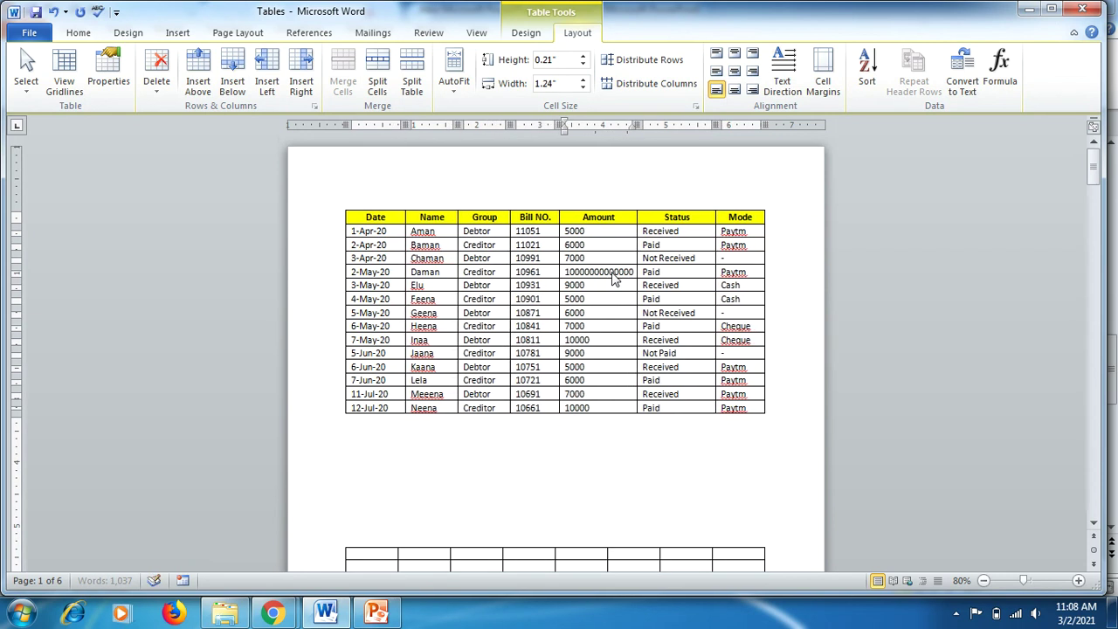
key(BackSpace)
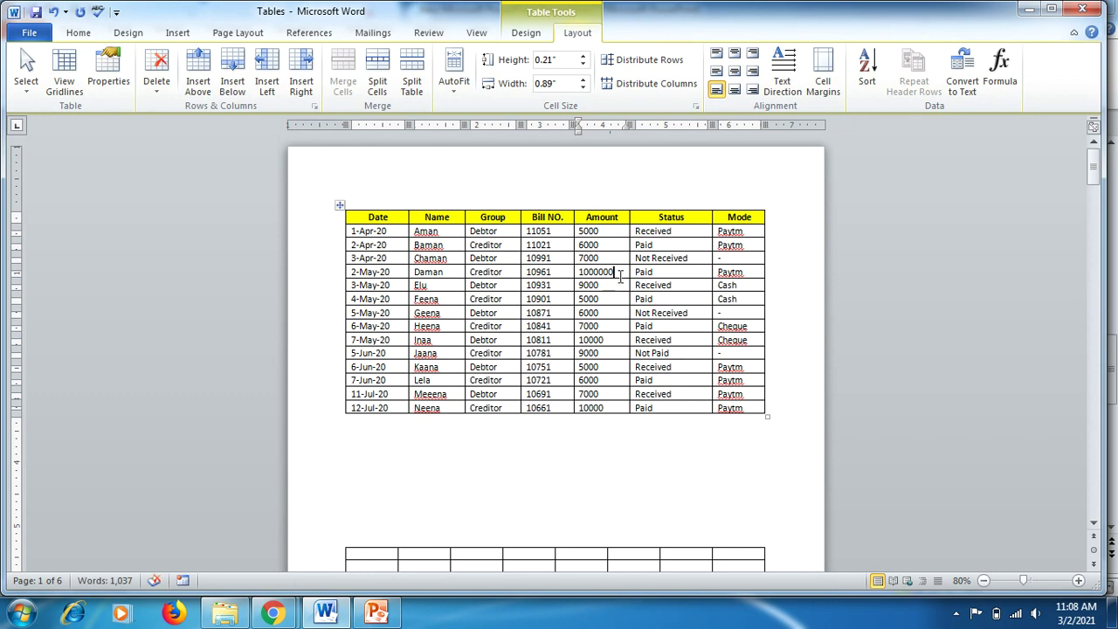
Shorten the status in the 3-Apr-20 row to Not Rece and in the 5-May-20 row to Not Rec.
click(696, 259)
key(BackSpace)
key(BackSpace)
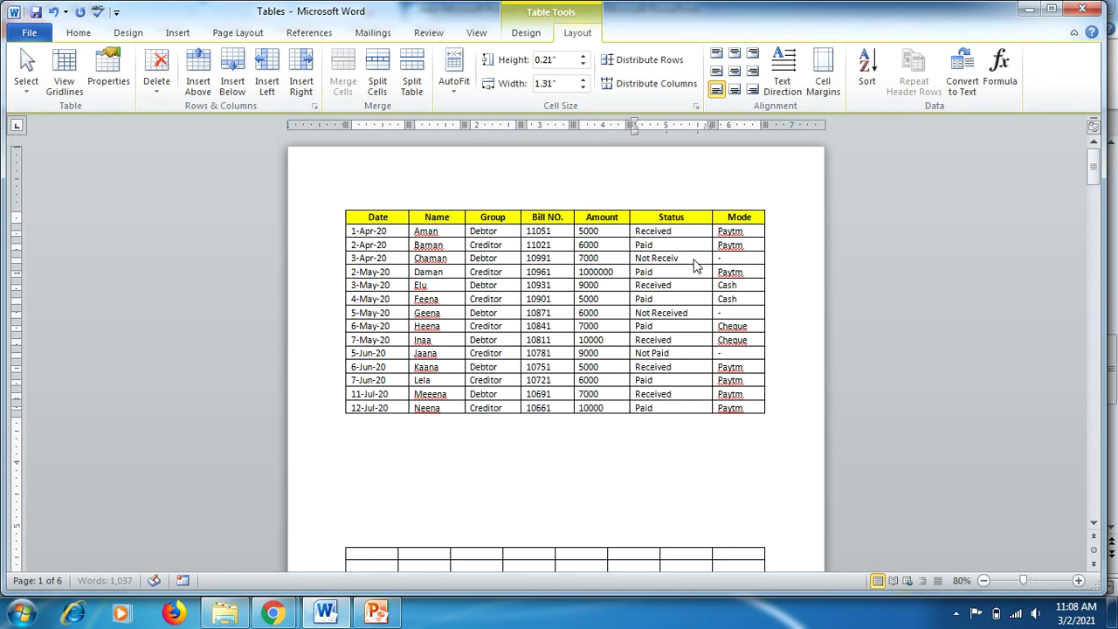
click(696, 313)
key(BackSpace)
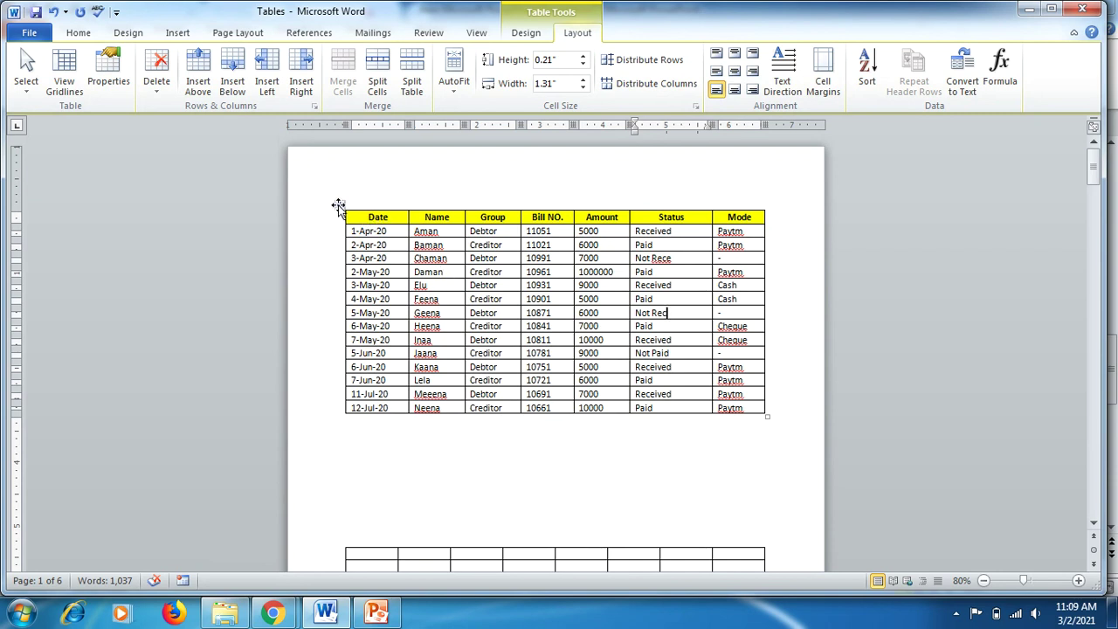
Set the whole bill table to Fixed Column Width.
click(341, 207)
click(457, 87)
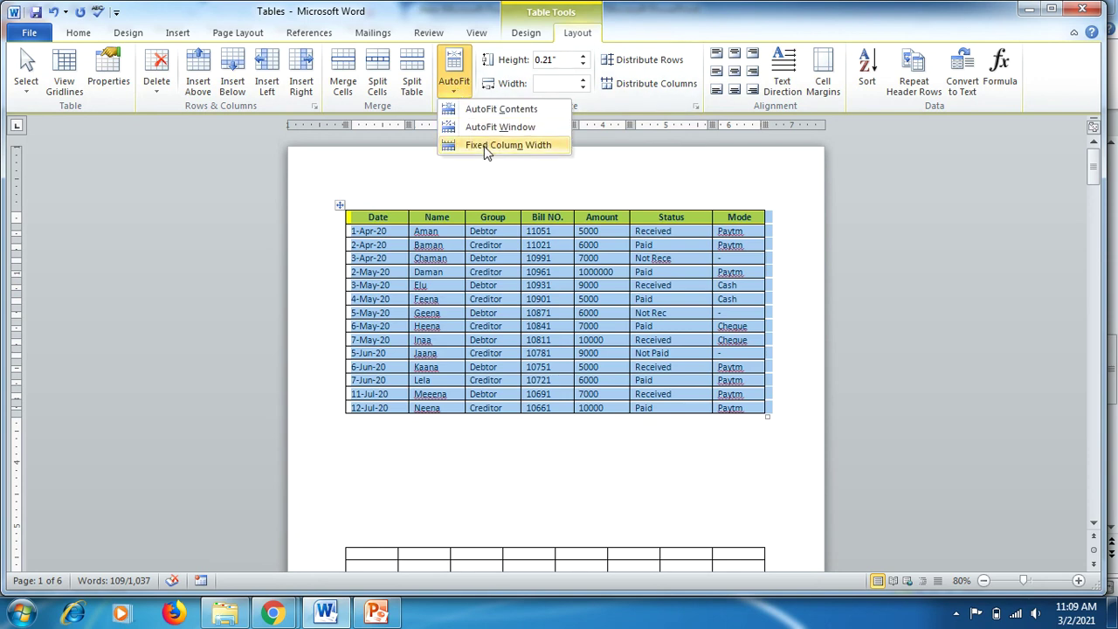
click(485, 147)
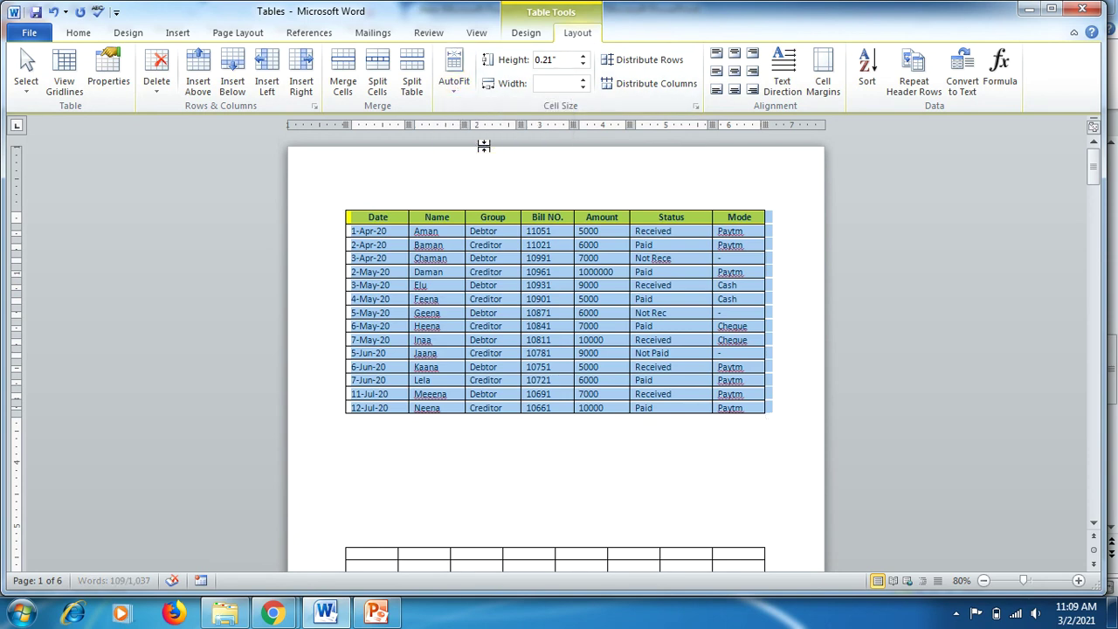
click(506, 300)
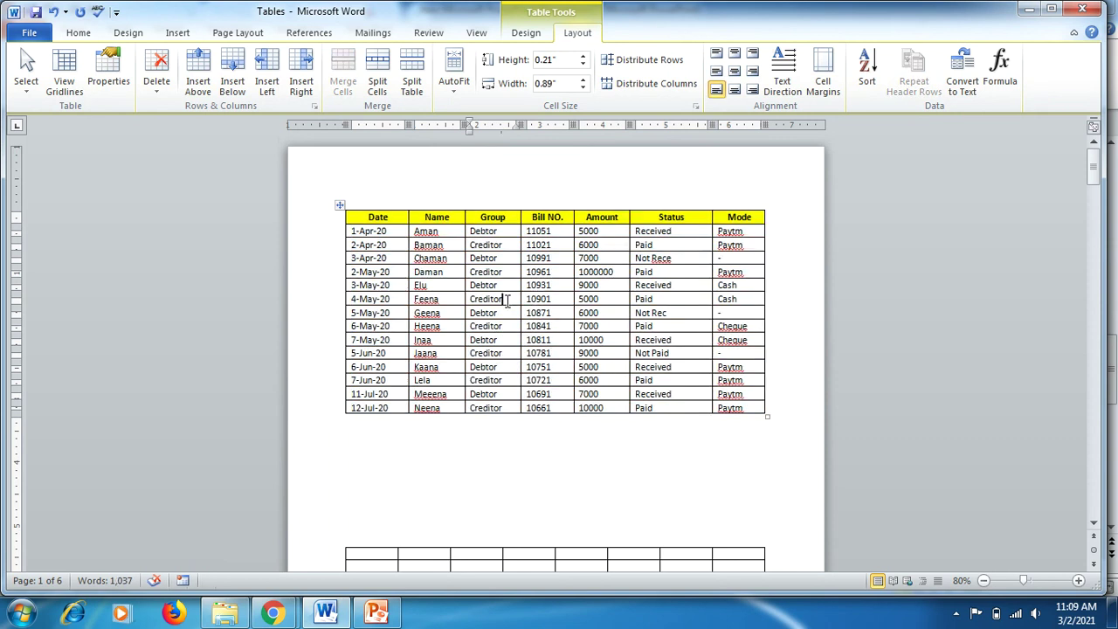
Append a long run of the letter d to the Received status in the 1-Apr-20 row, filling five lines.
click(688, 232)
text(dddd)
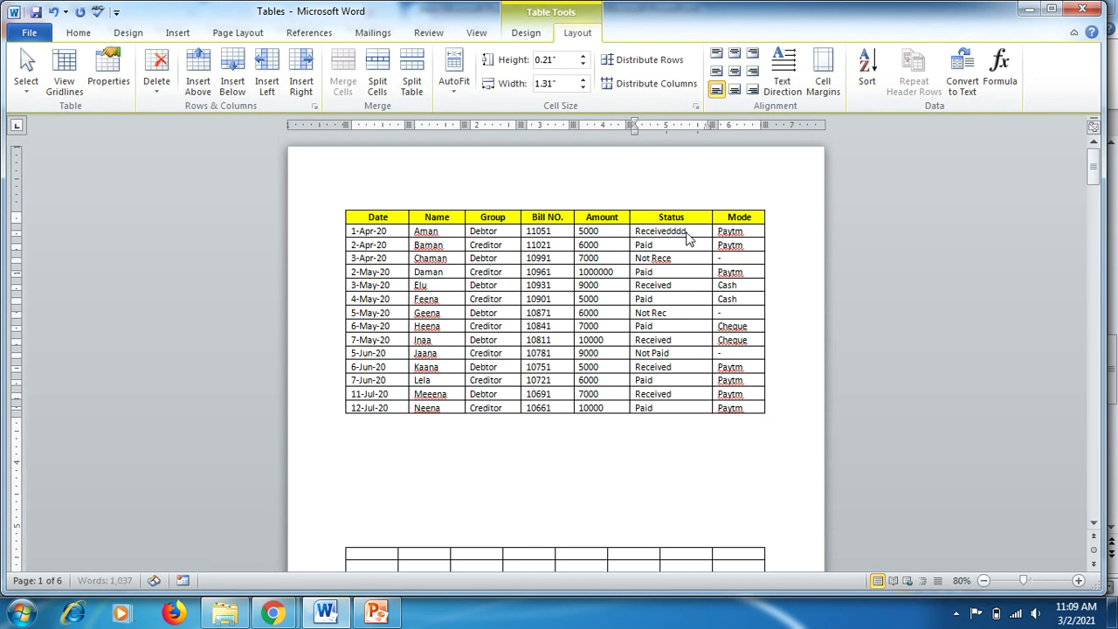
text(ddddddddddddddd)
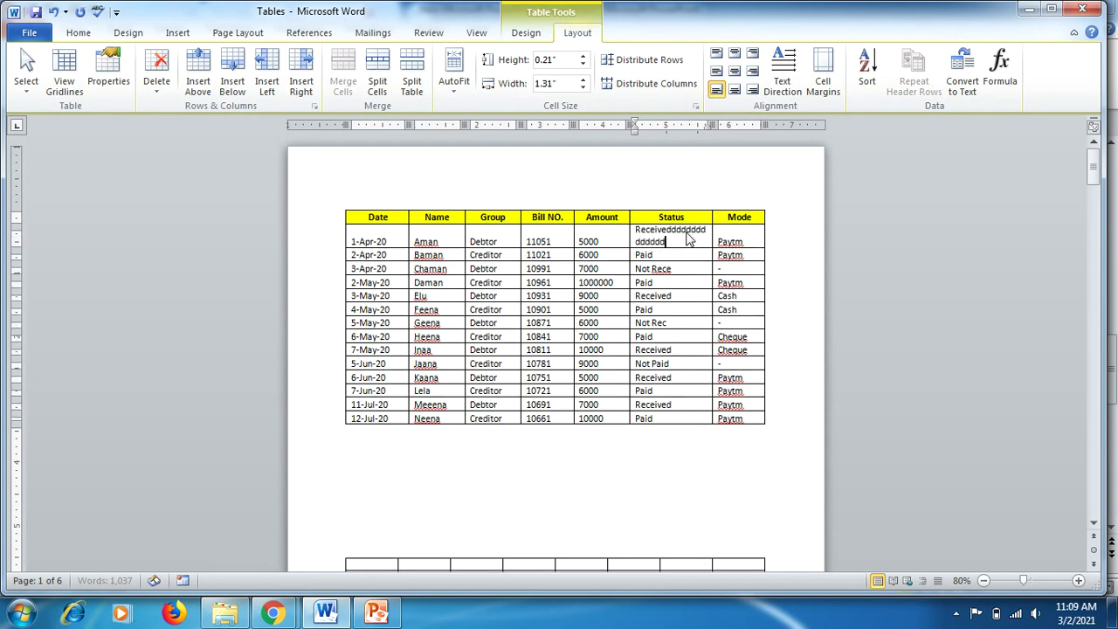
text(dddddddddddd)
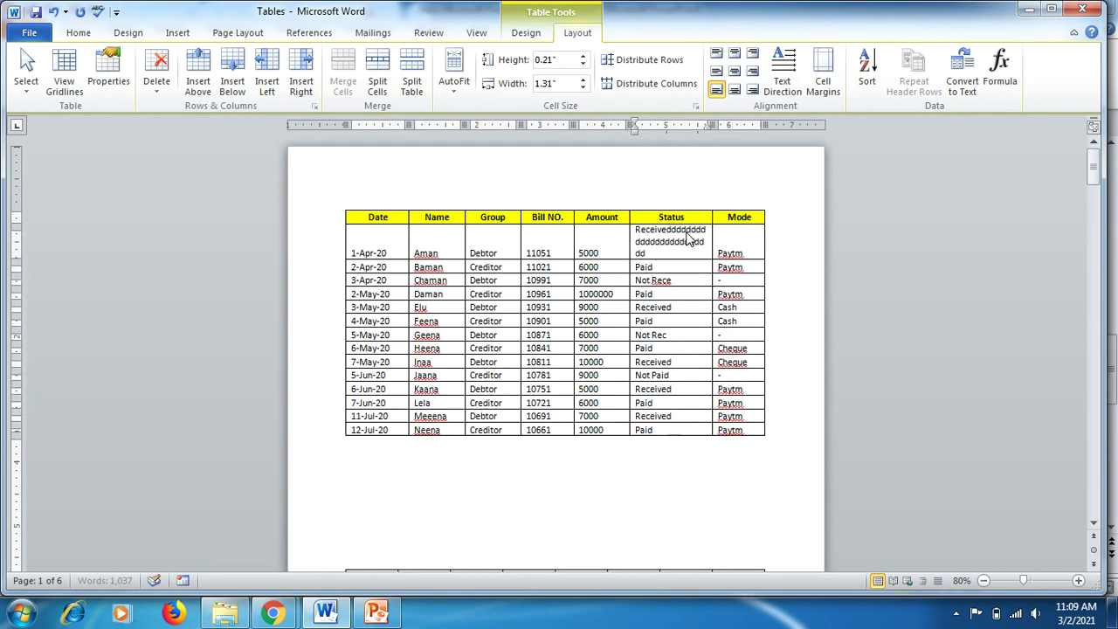
text(ddddd)
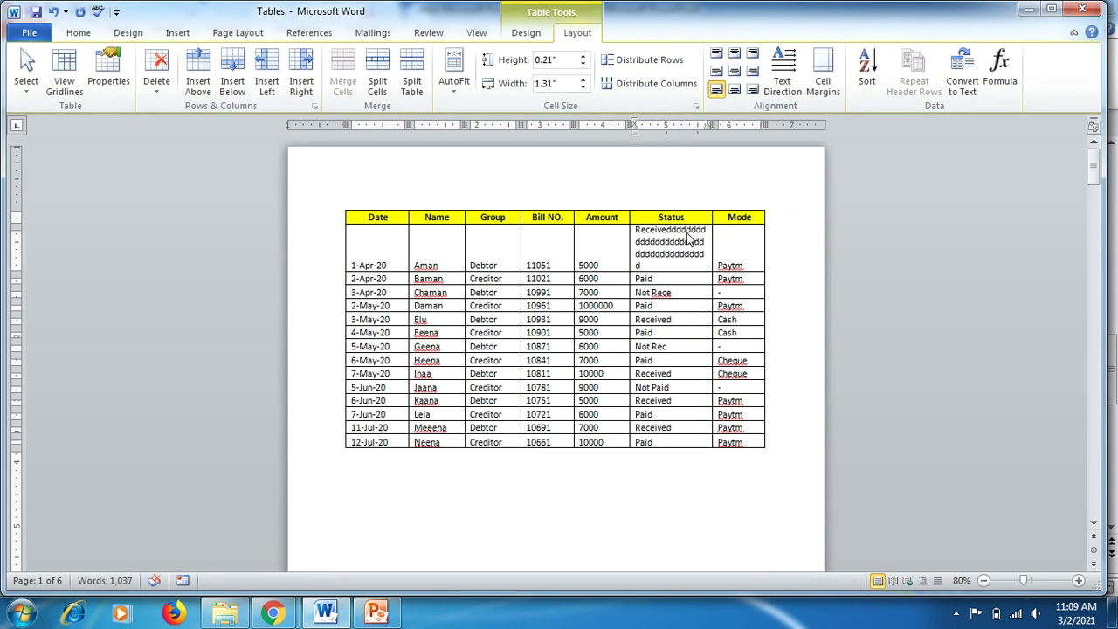
text(ddddddddddddddddddddddddddddddddd)
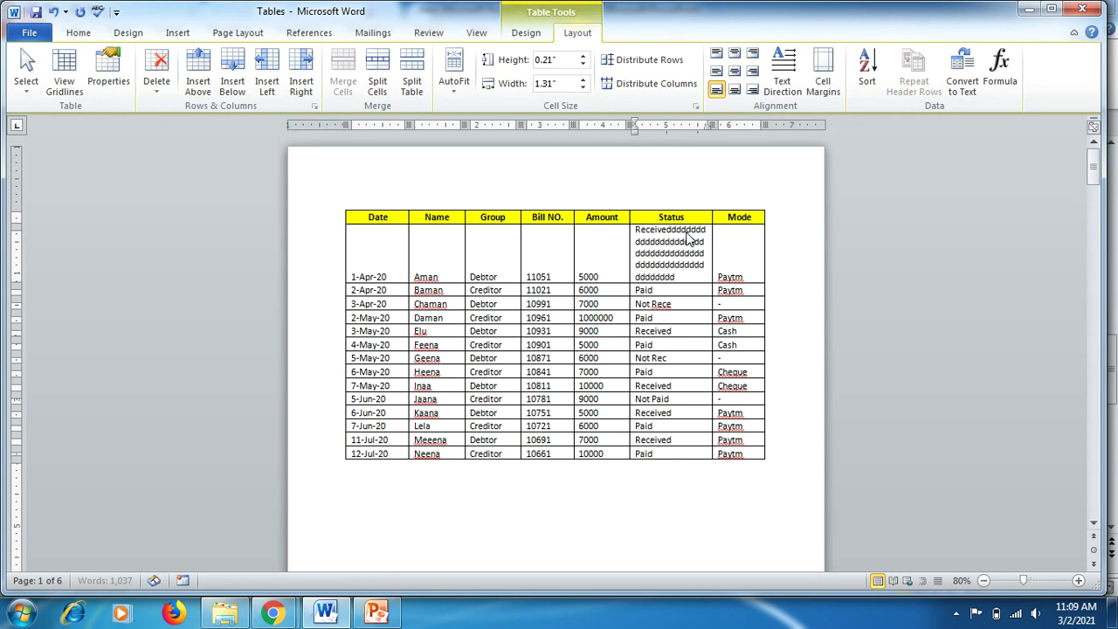
text(dddd)
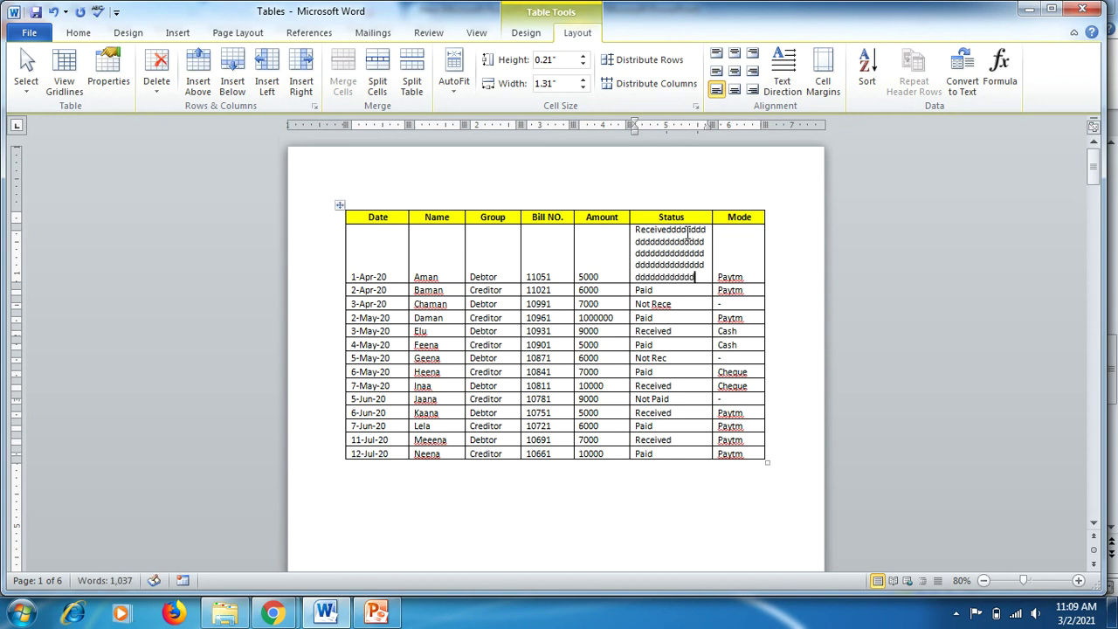
Switch to PowerPoint to check the next topic on the Learn Word Table slide, and return to Word.
click(378, 613)
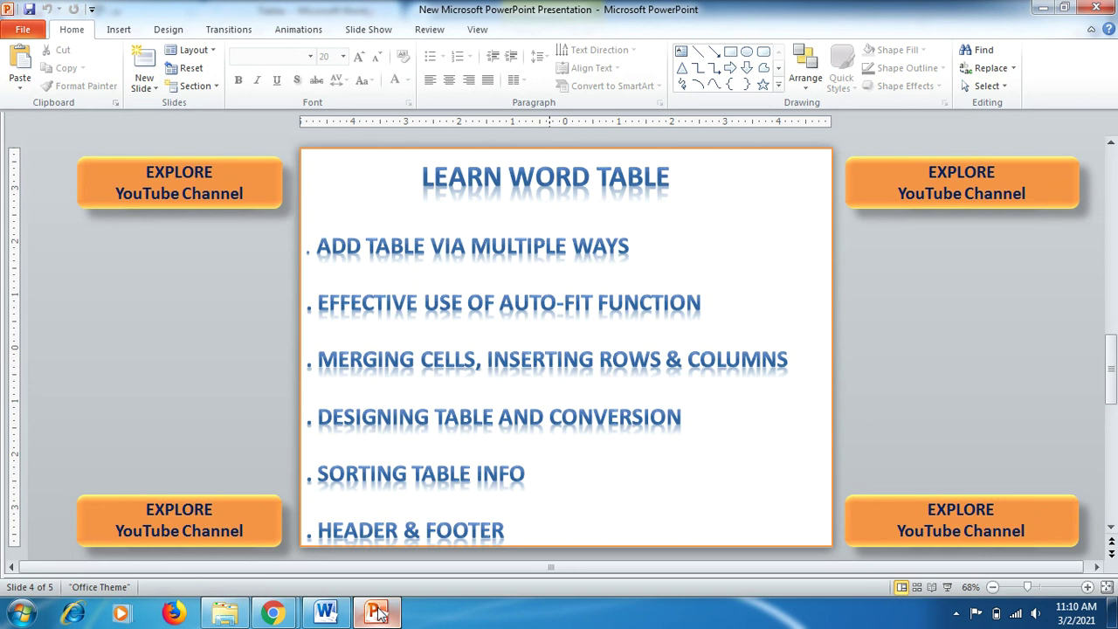
click(325, 613)
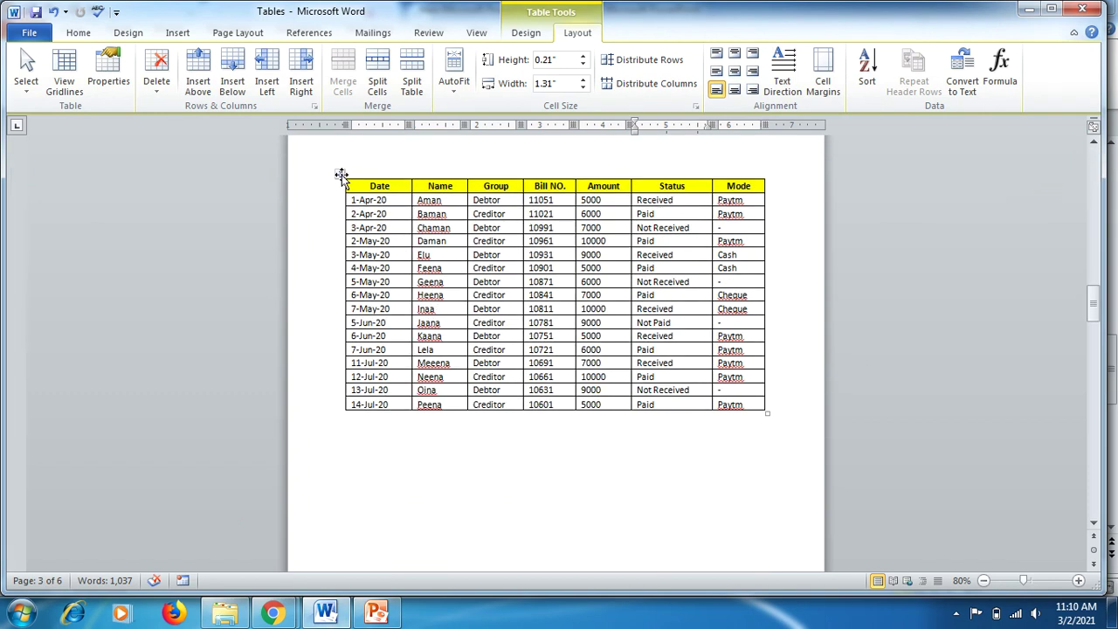
Insert one blank row above and one blank row below the header row of the bill table on page 3.
click(384, 199)
click(372, 185)
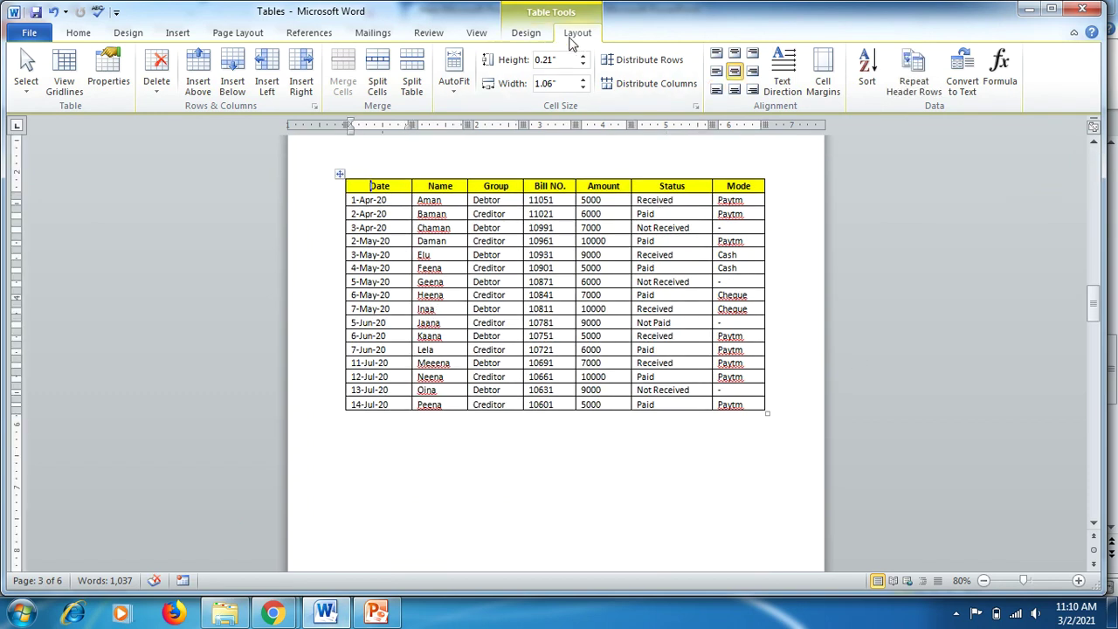
click(201, 86)
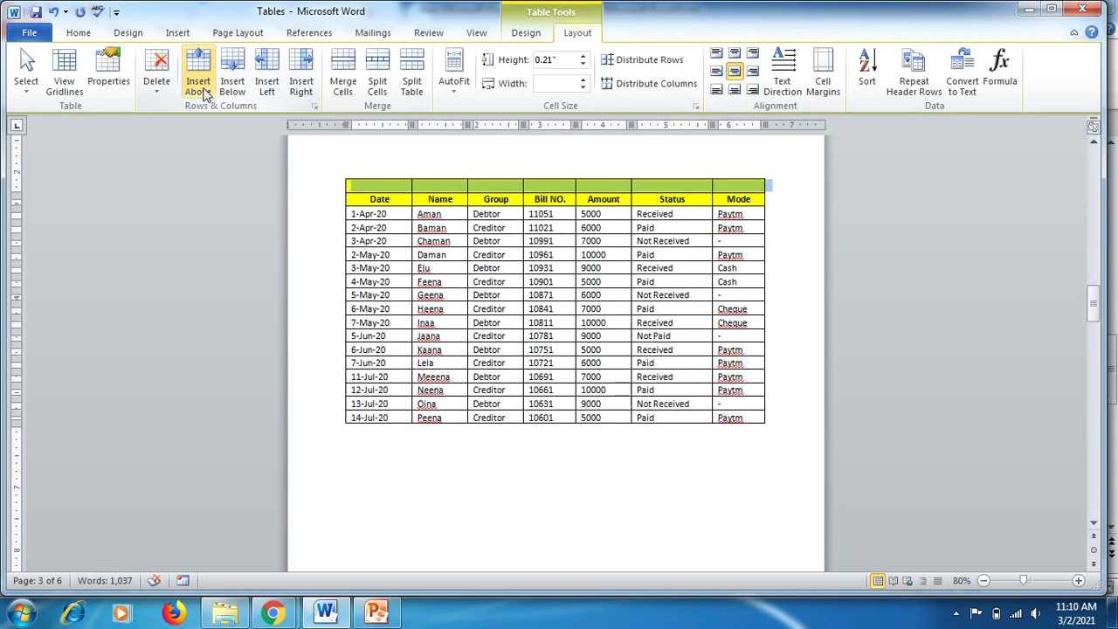
click(371, 200)
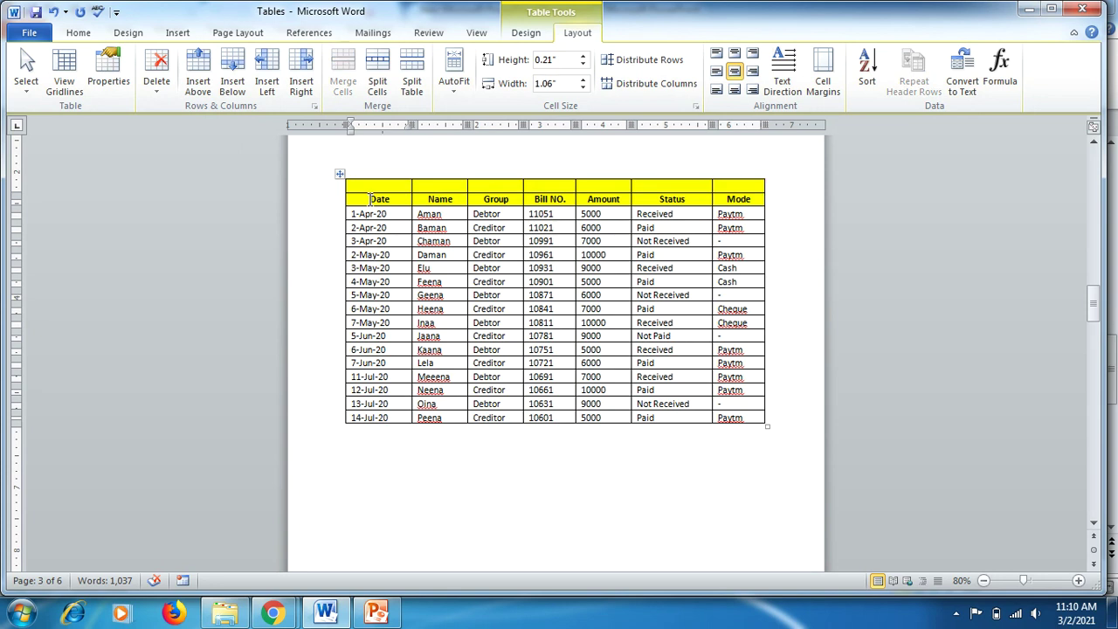
click(234, 88)
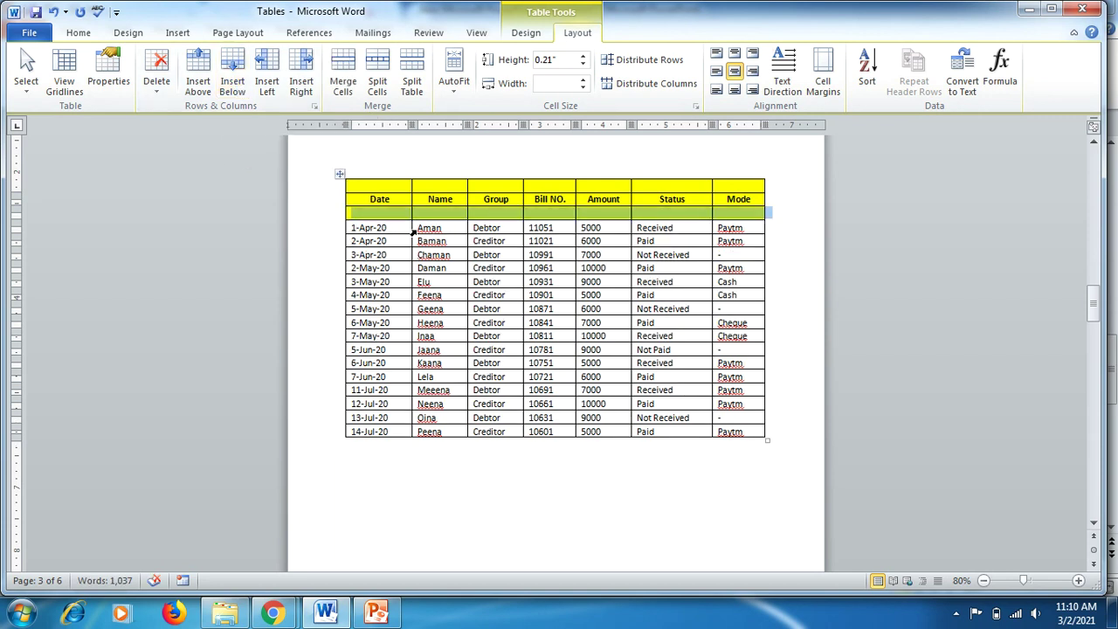
Insert one blank column before and one blank column after the Name column of the bill table.
click(430, 199)
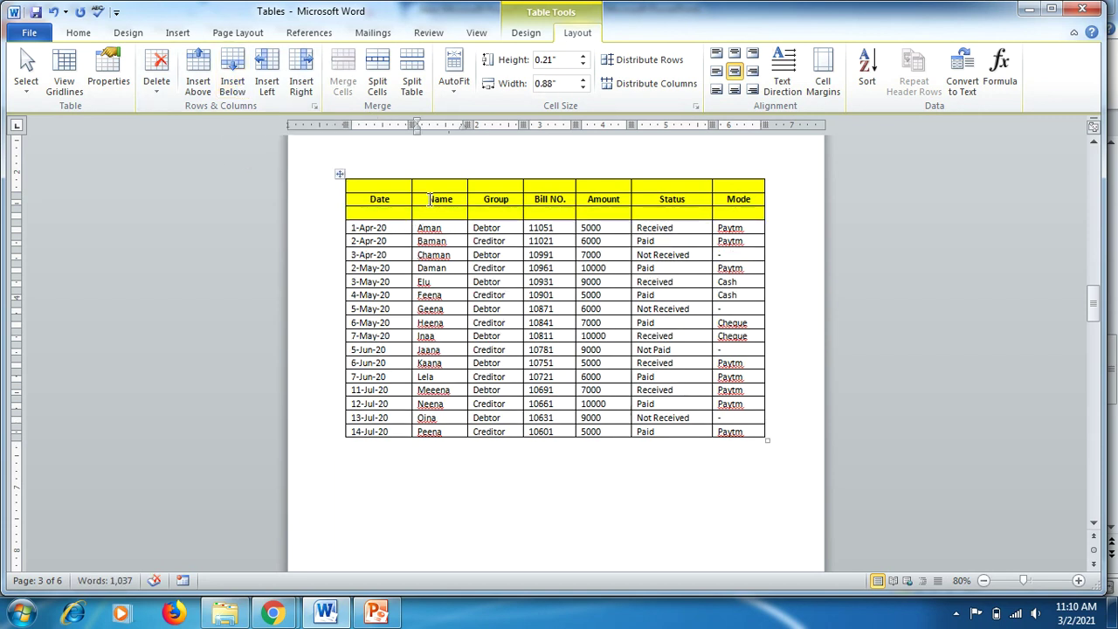
click(267, 94)
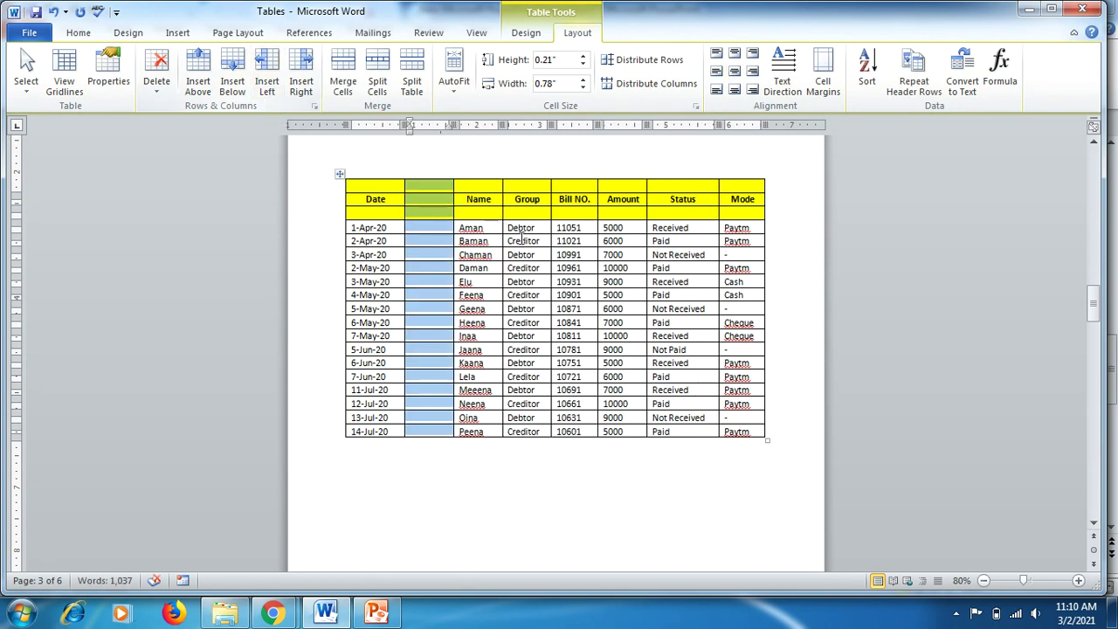
click(492, 199)
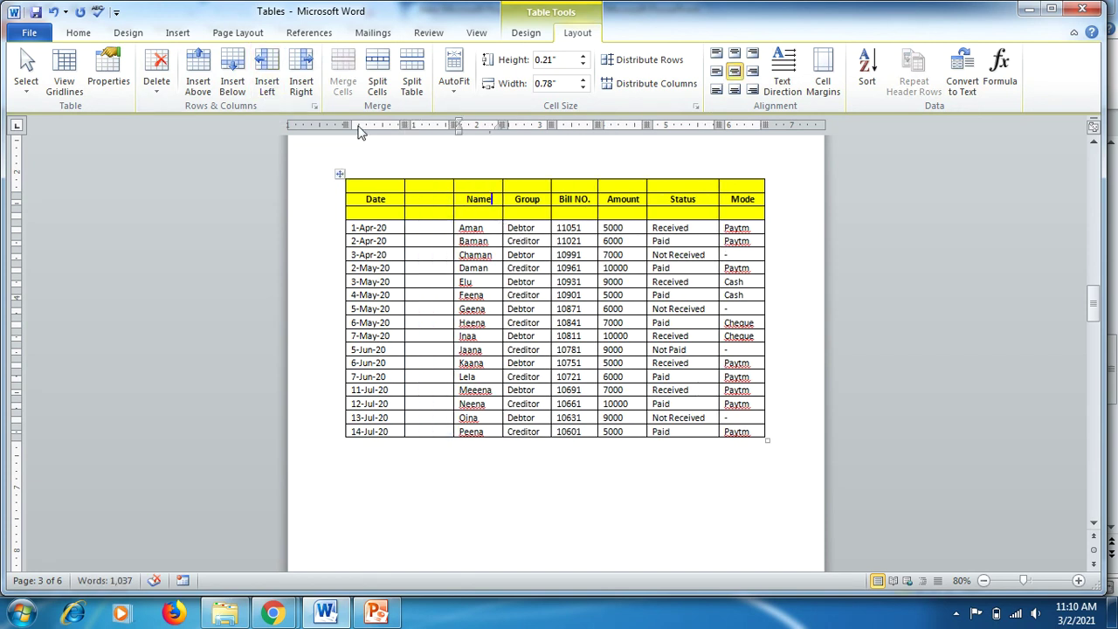
click(301, 87)
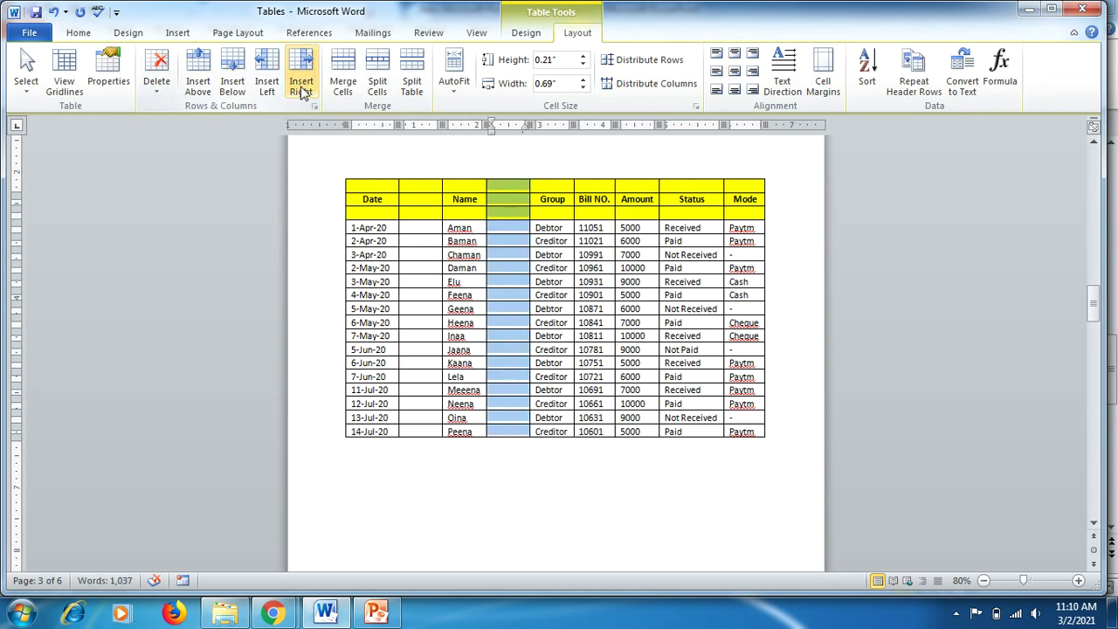
Review the row, column and cell insertion options for the blank header cell between Date and Name.
click(417, 199)
right_click(417, 199)
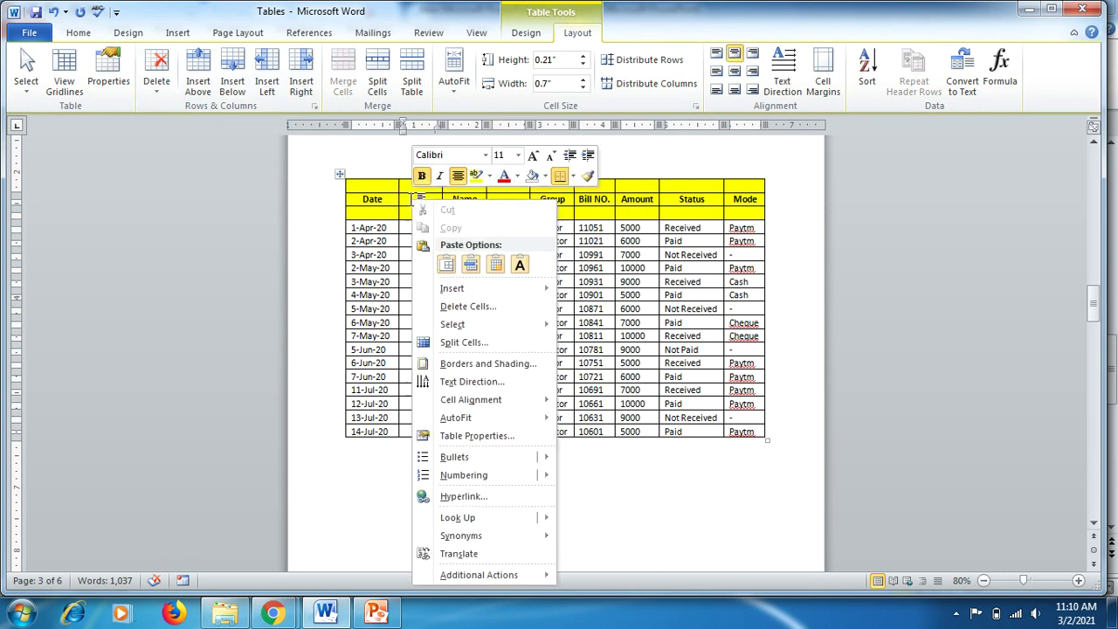
mouse_move(511, 293)
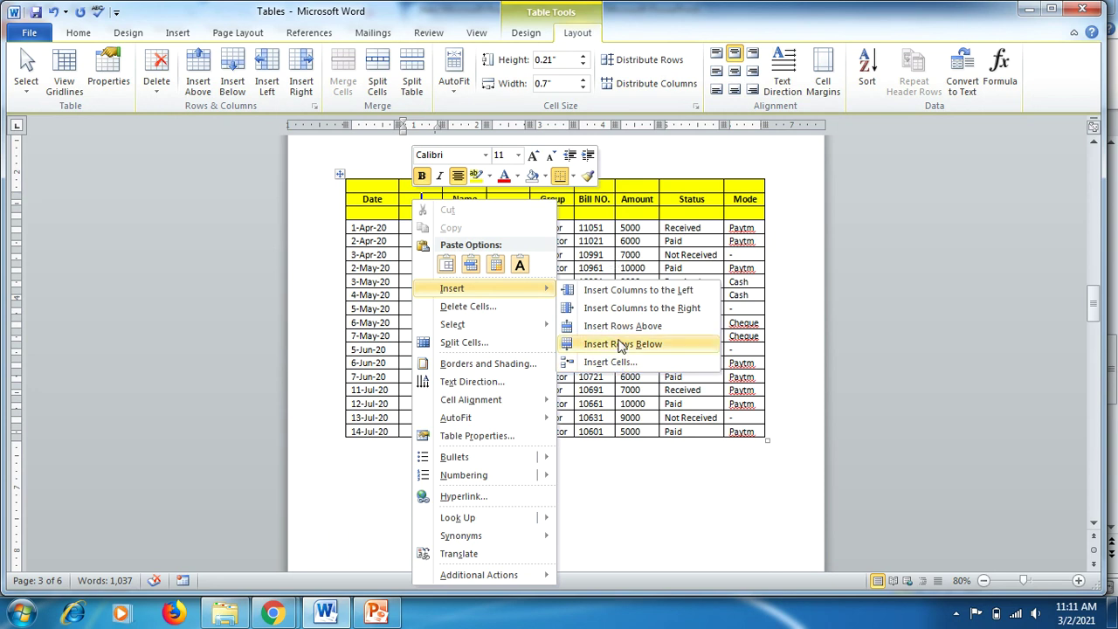
key(Escape)
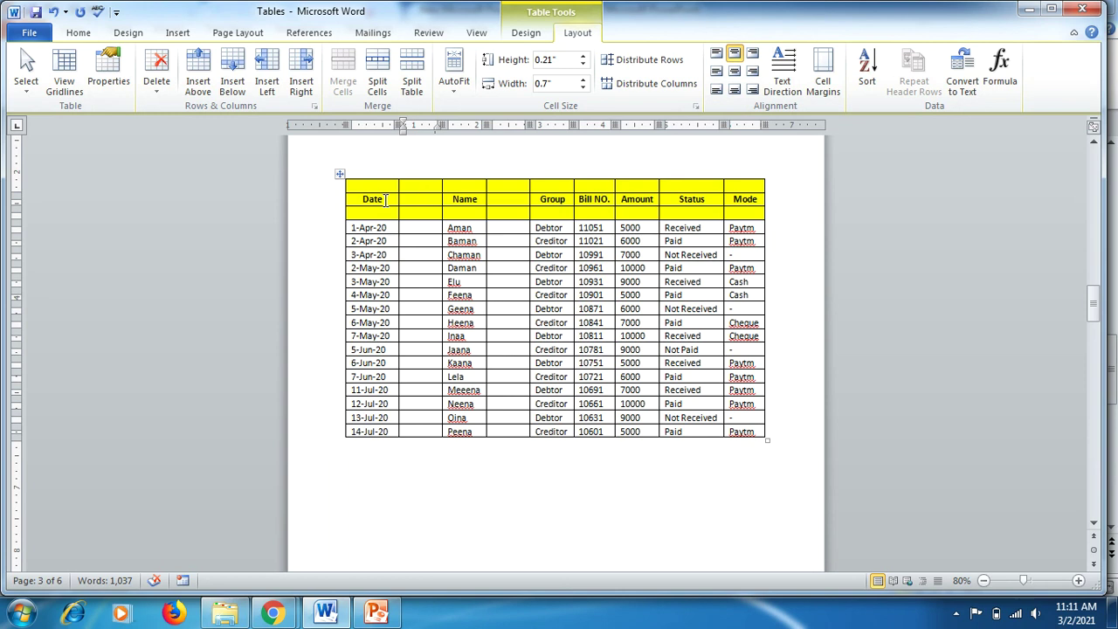
Merge the Group and Bill NO. cells in the 14-Jul-20 row into one cell.
drag(608, 431, 562, 434)
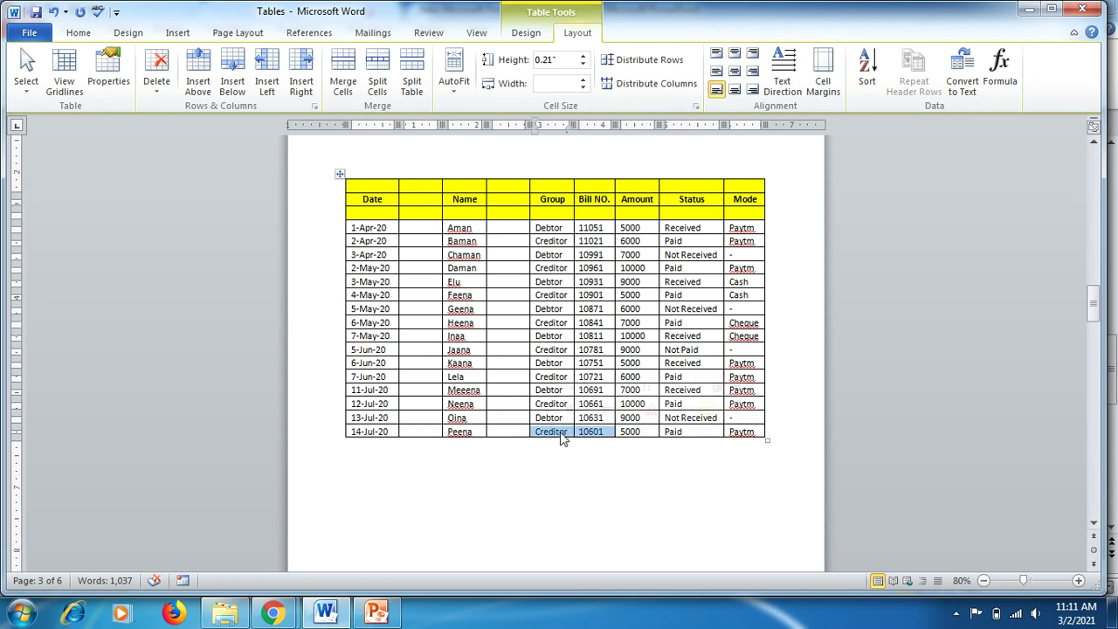
click(341, 78)
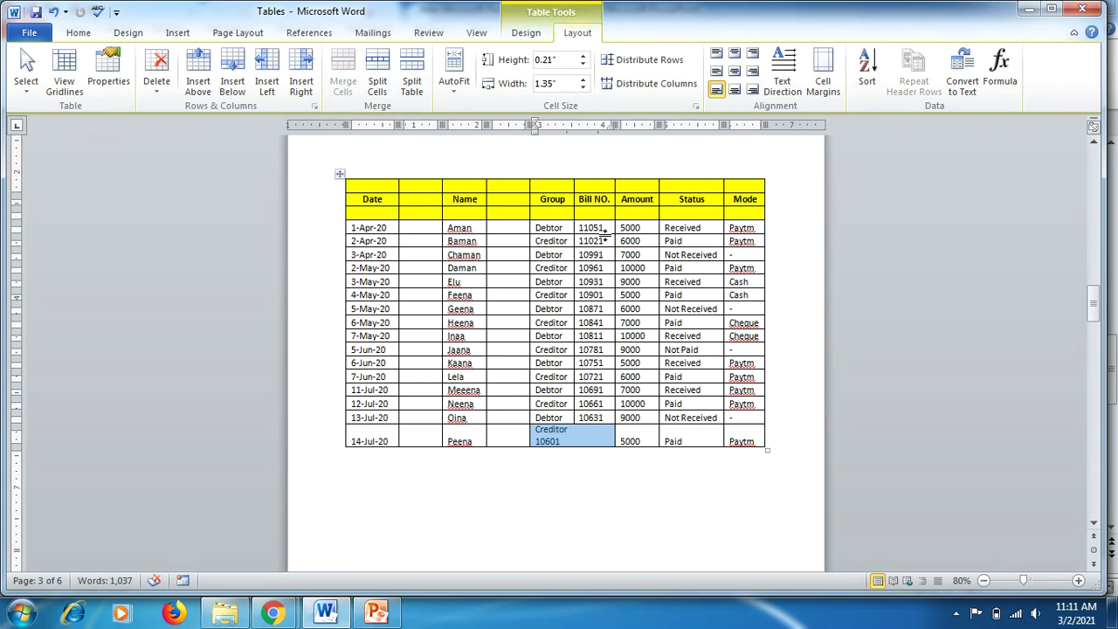
Split the Group and Bill NO. cells in the 1-Apr-20 row into 3 columns and 1 row, merging them before the split.
drag(608, 228, 568, 228)
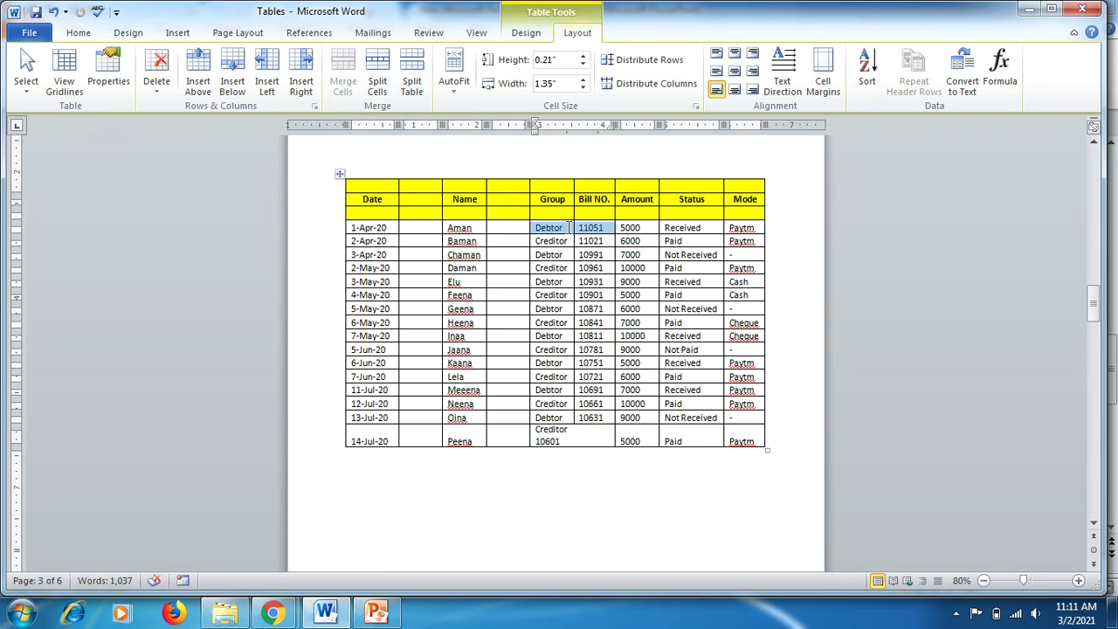
click(377, 60)
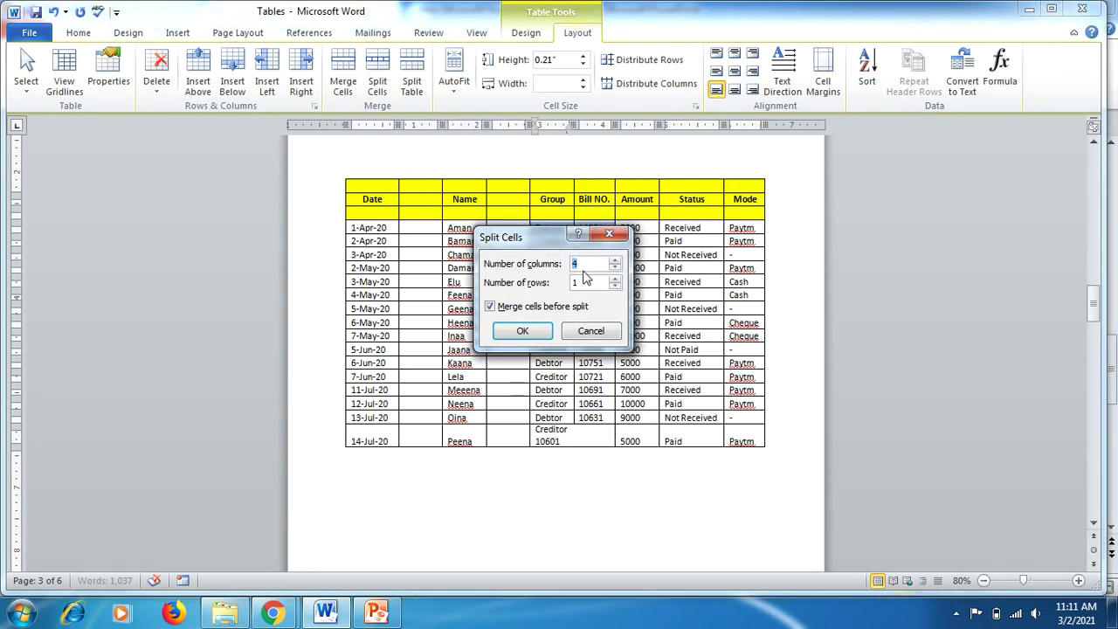
drag(536, 236, 545, 256)
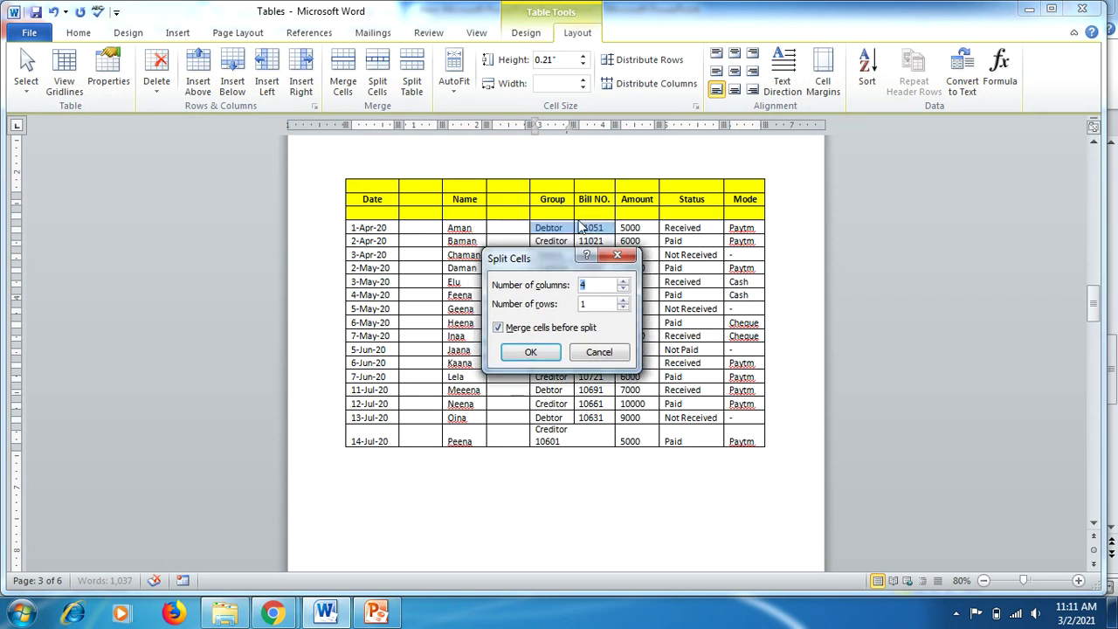
click(585, 286)
key(BackSpace)
text(3)
click(539, 352)
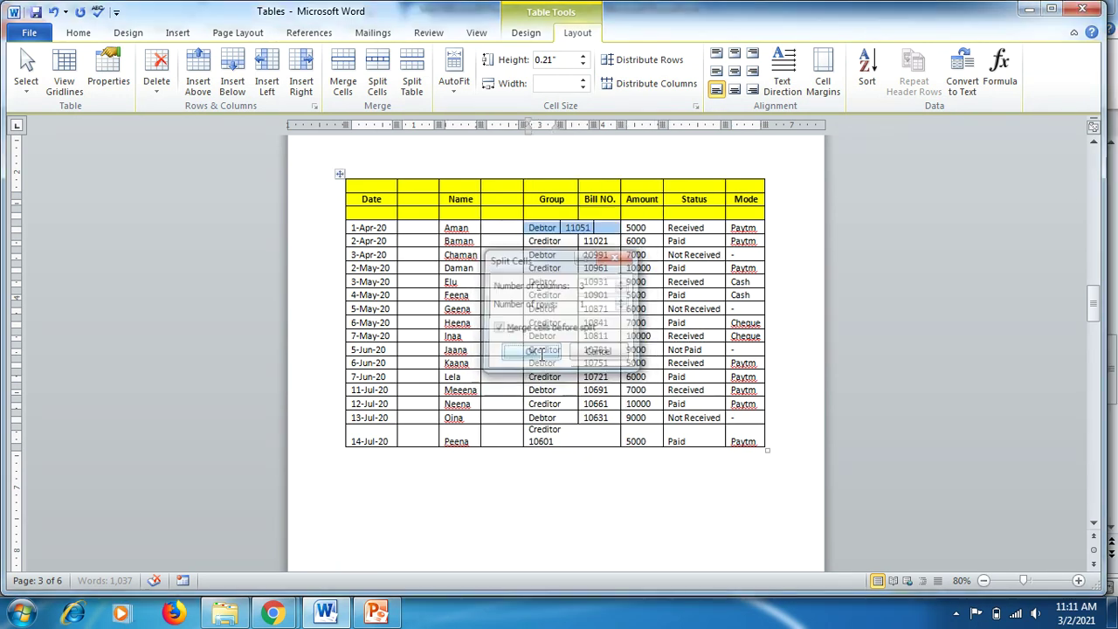
click(578, 229)
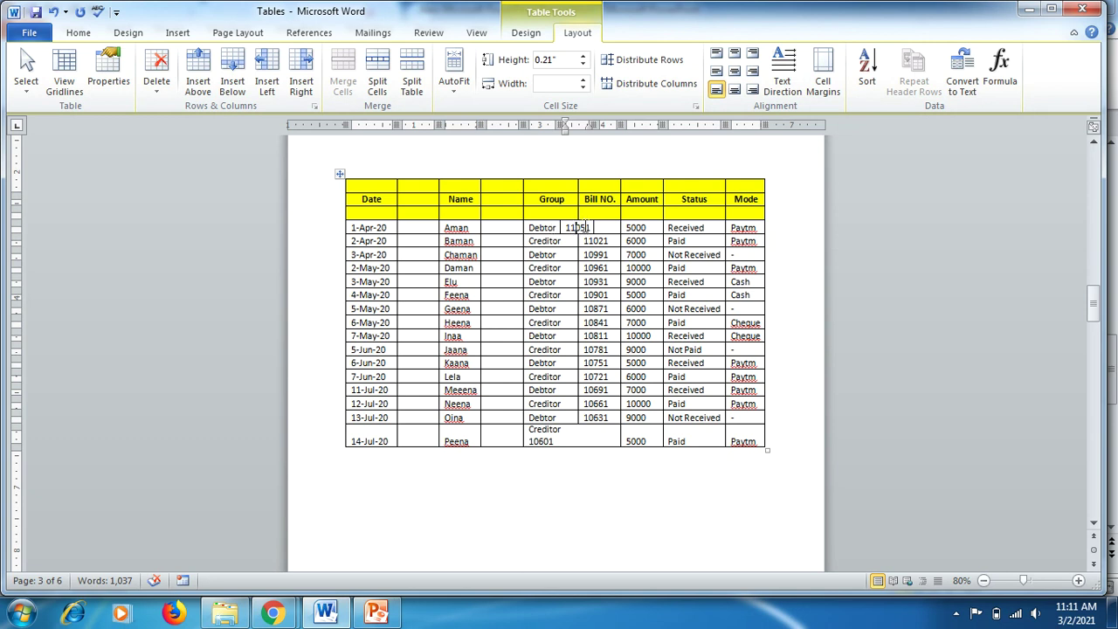
click(609, 227)
Split the bill table in two so the second part starts at the 13-Jul-20 row.
click(351, 417)
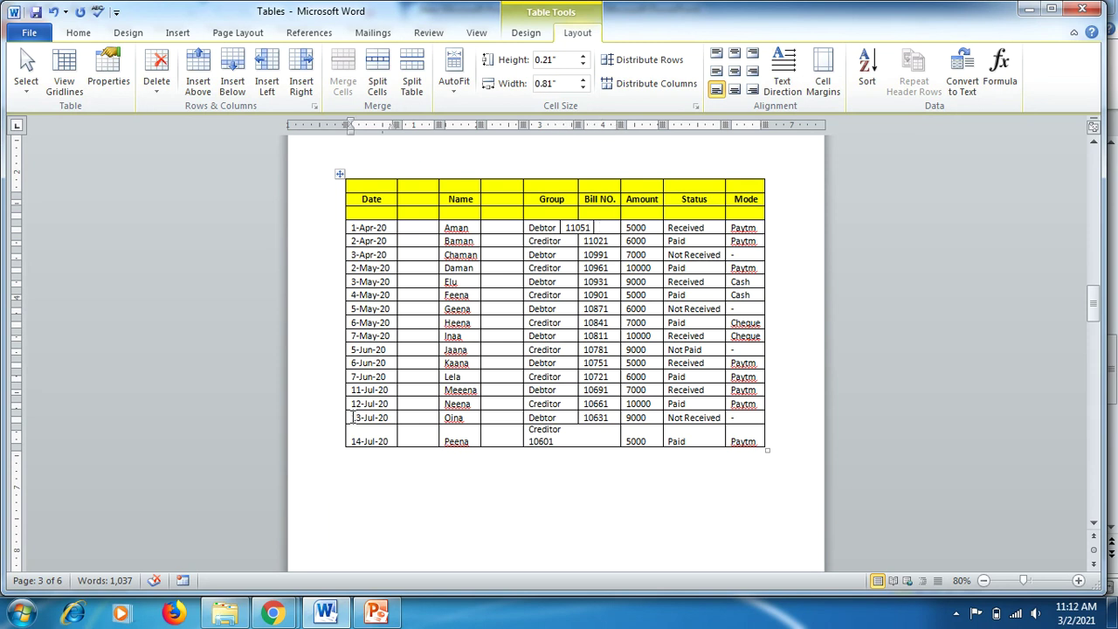
click(423, 82)
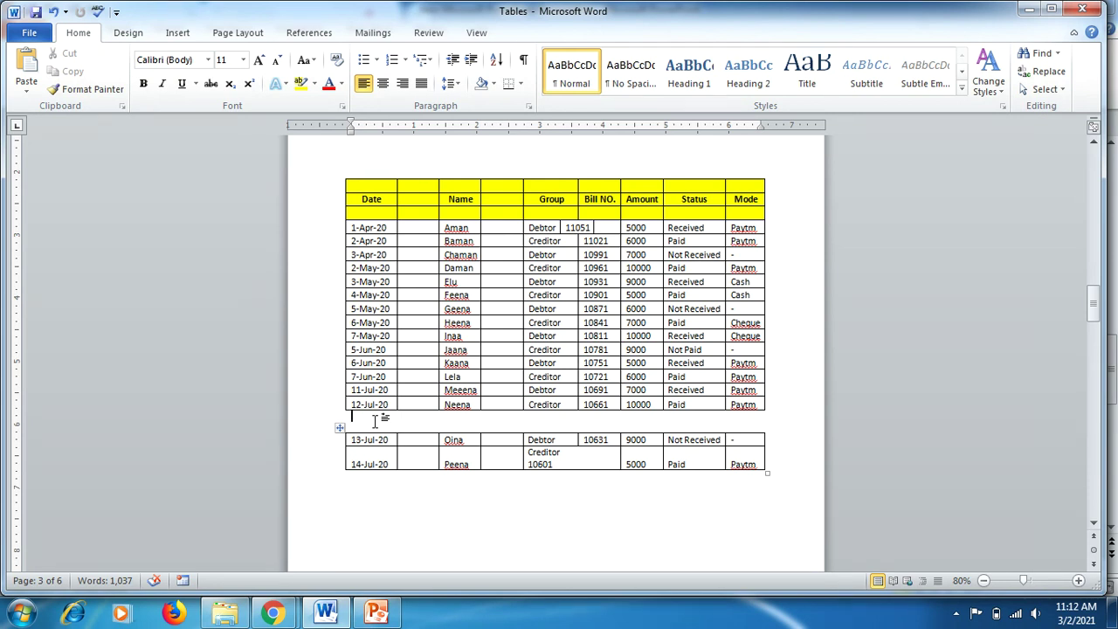
Switch to PowerPoint to check the table design topic on the Learn Word Table slide, and return to Word.
click(377, 613)
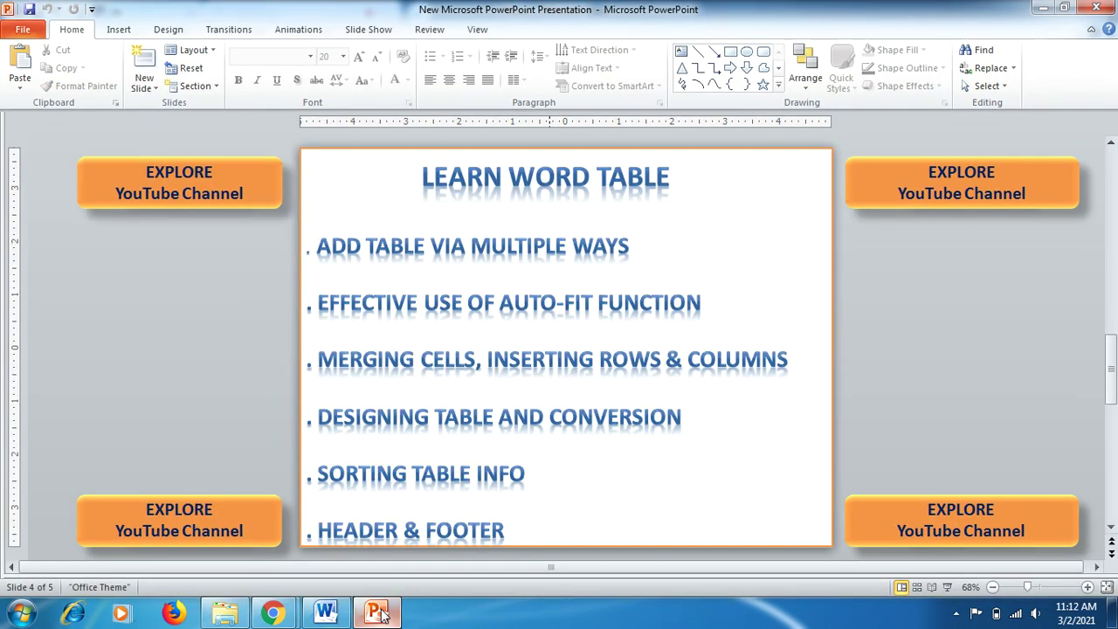
click(326, 613)
key(ctrl+z)
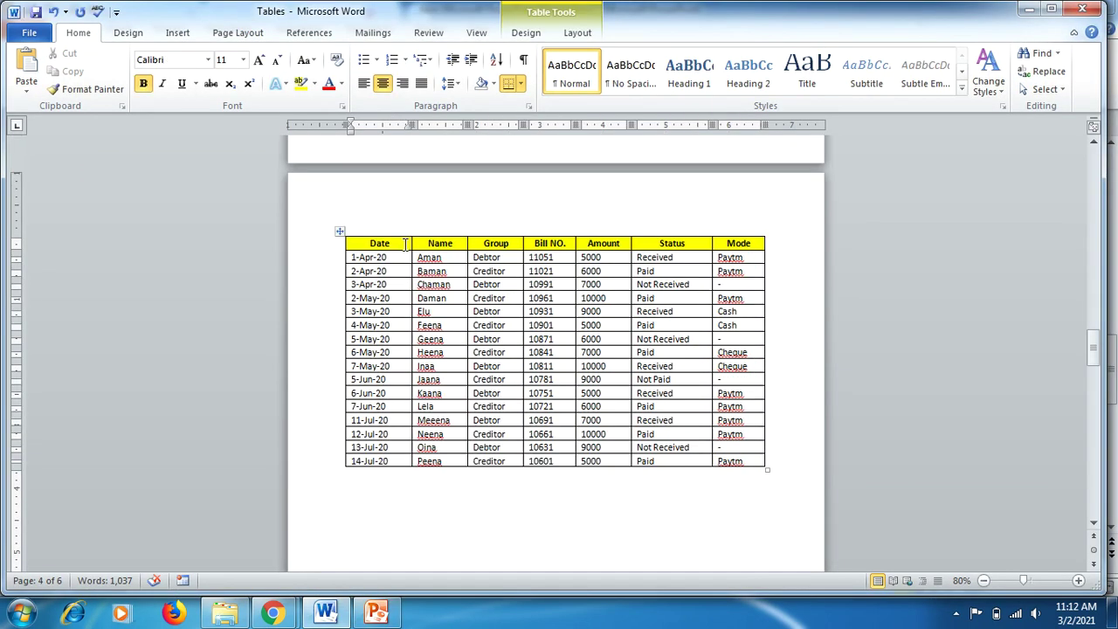
Shade the header row of the bill table on page 4 with the standard orange colour.
drag(363, 243, 728, 242)
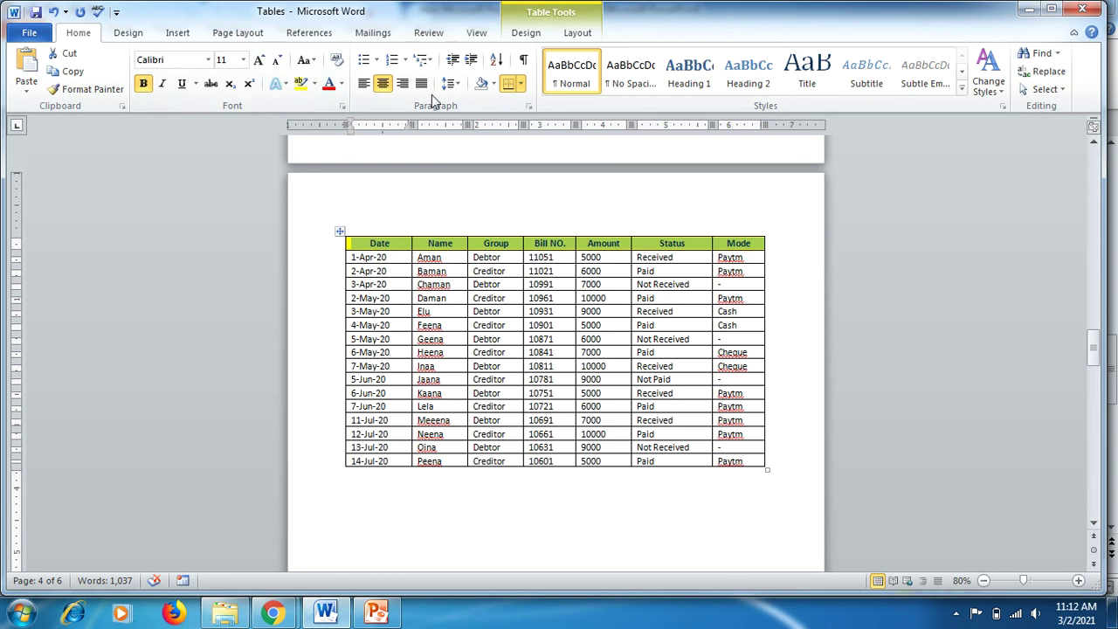
click(493, 84)
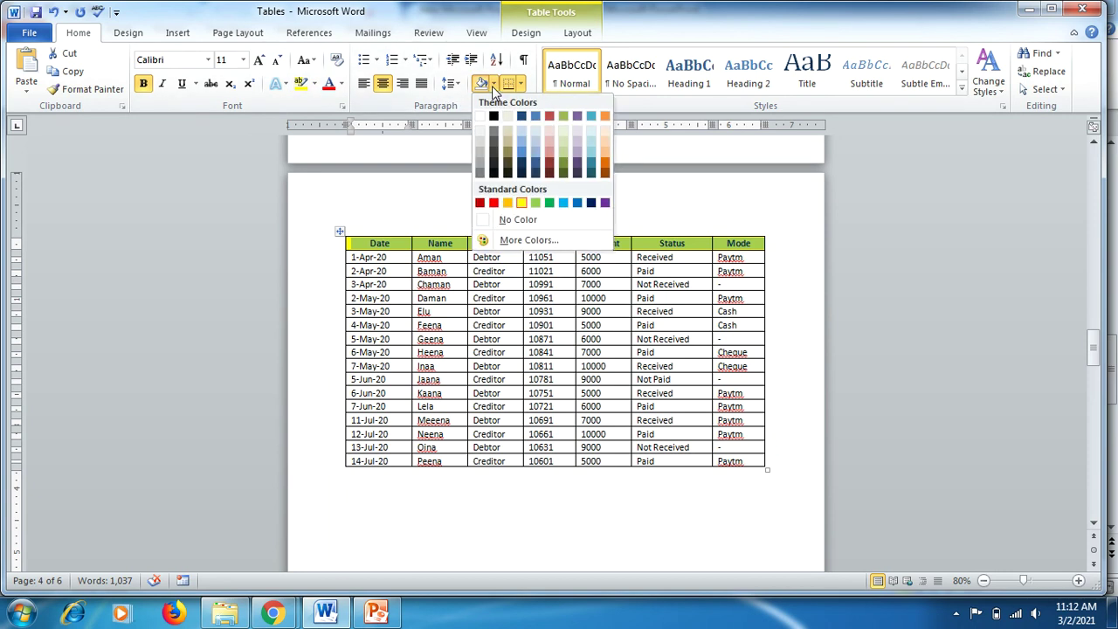
click(509, 203)
click(398, 251)
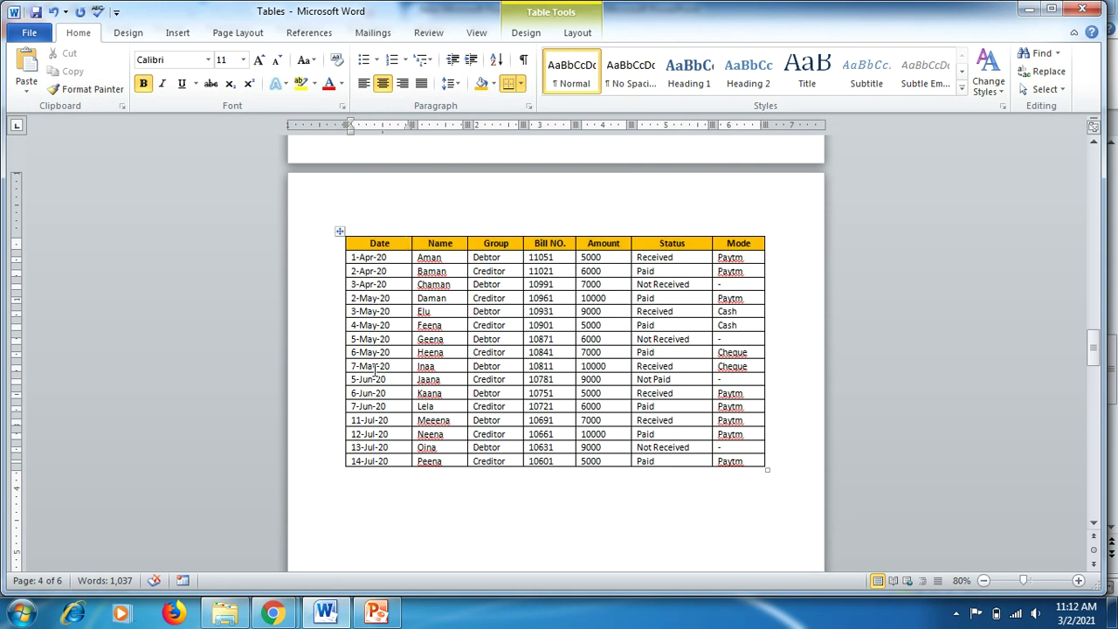
Apply the same orange shading to the whole Date column of the page 4 bill table.
click(392, 232)
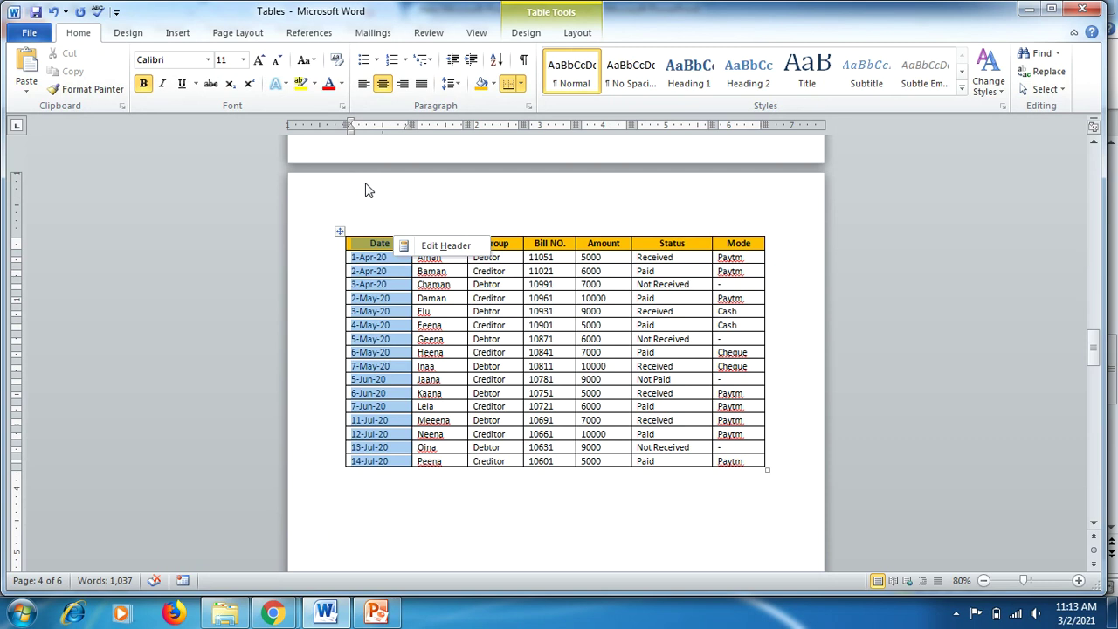
click(481, 84)
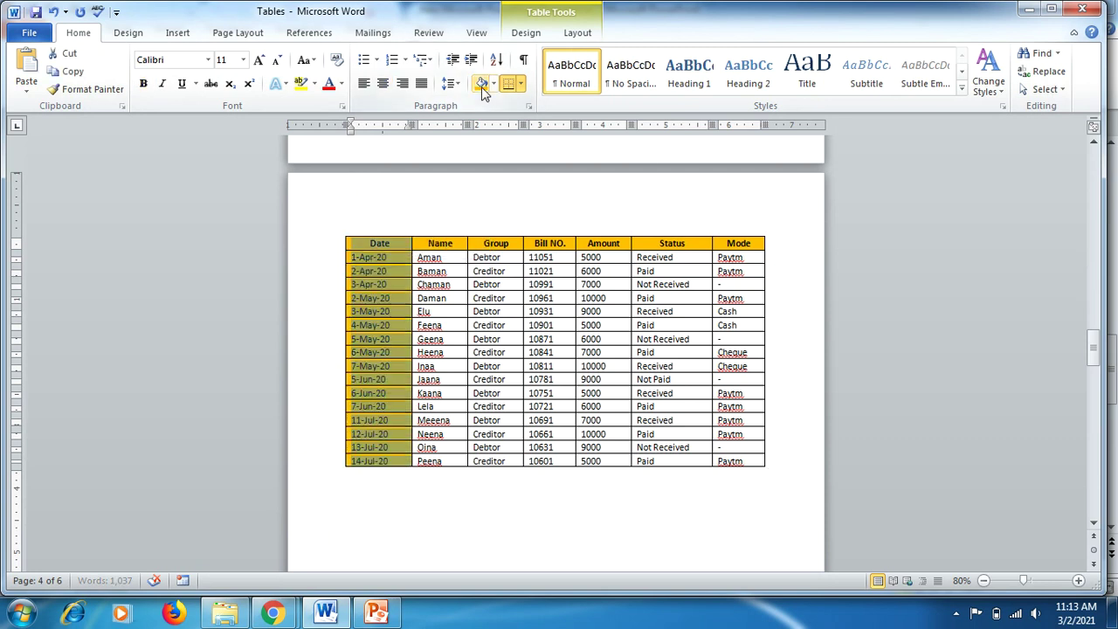
click(450, 257)
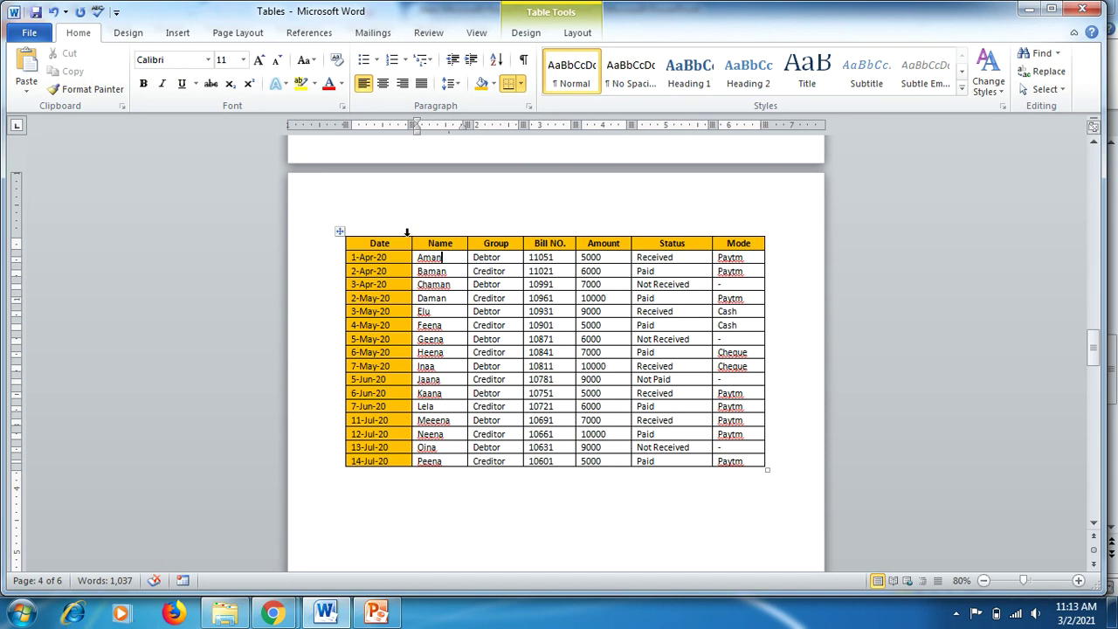
Apply the built-in purple table style with a solid header row and shaded banded rows to the whole page 4 table.
click(340, 231)
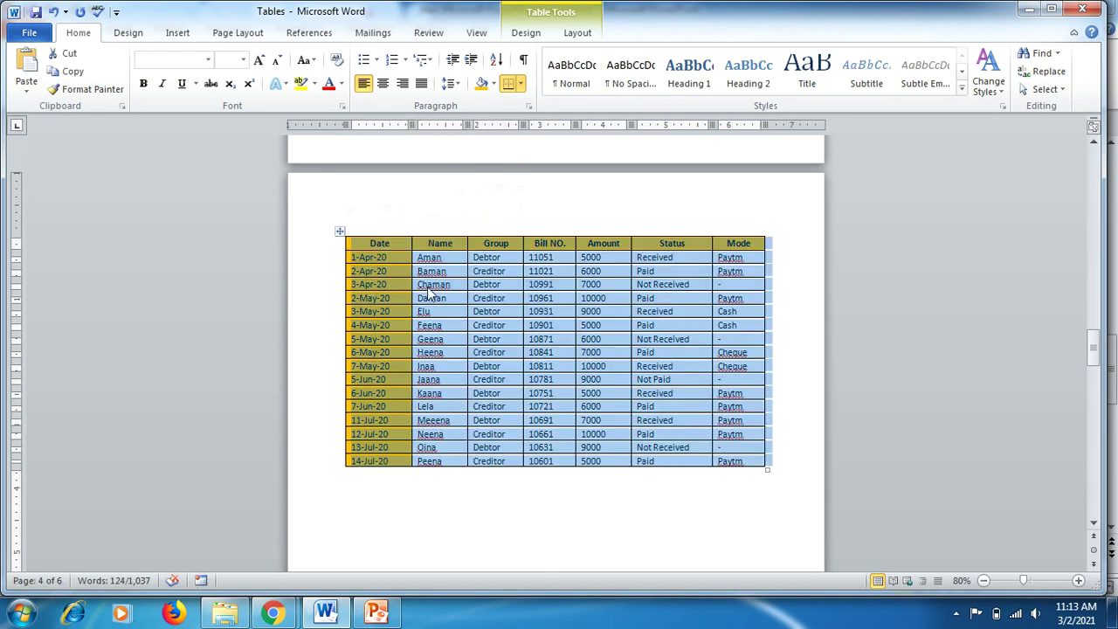
click(525, 35)
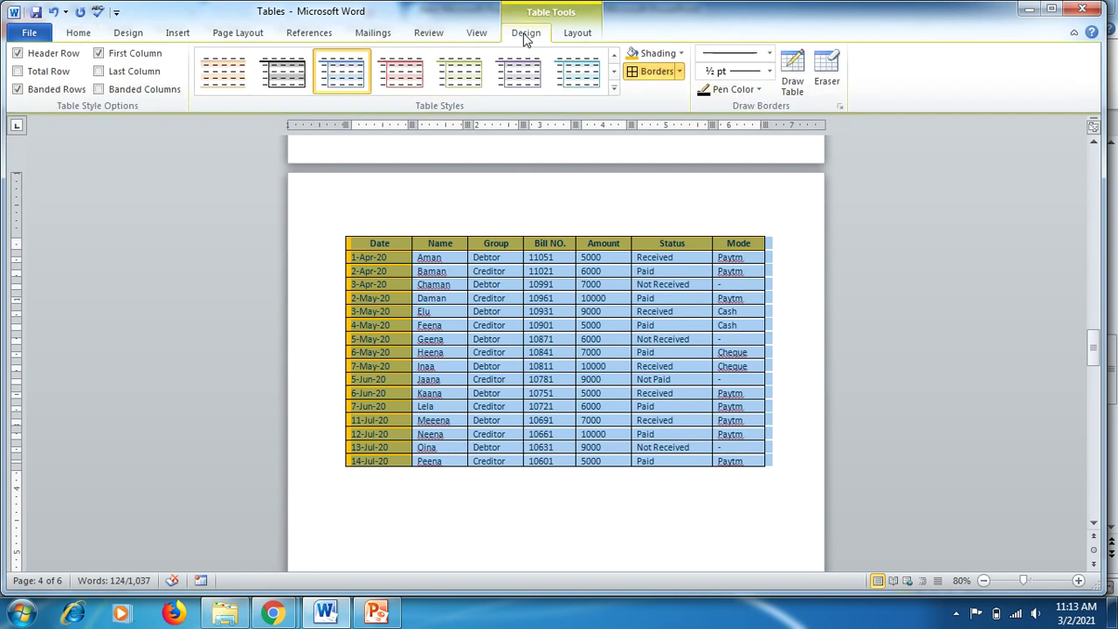
click(614, 88)
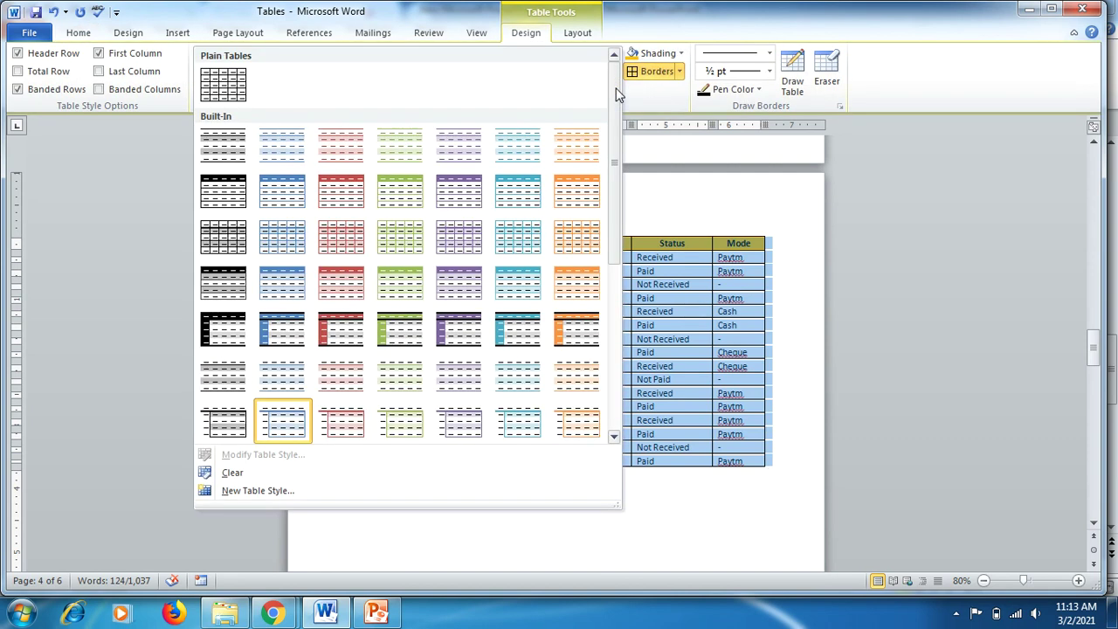
click(461, 276)
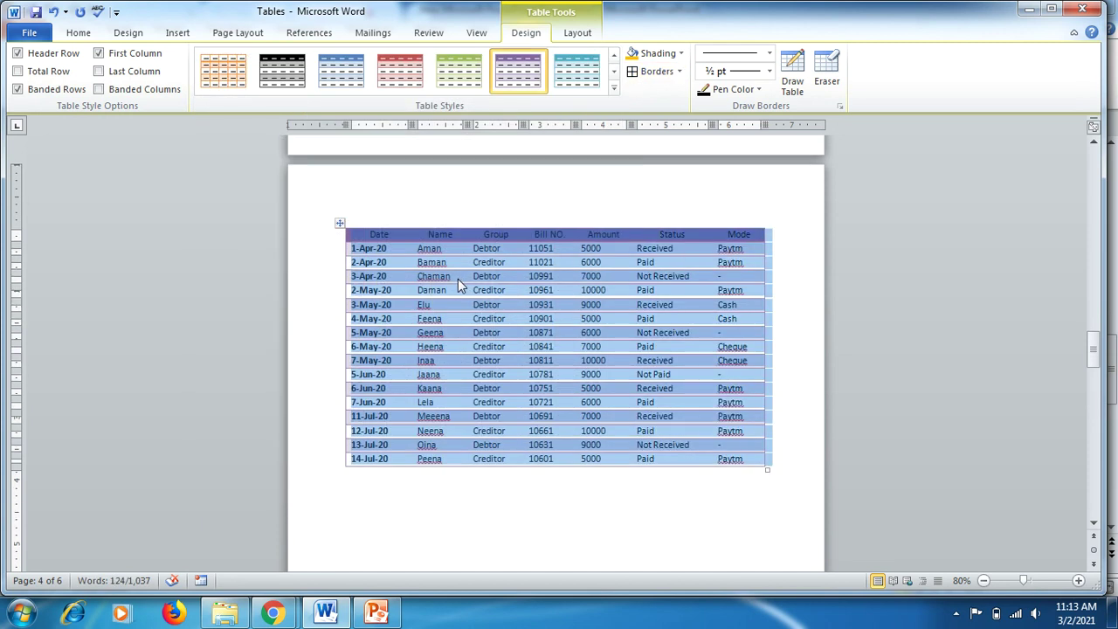
click(457, 279)
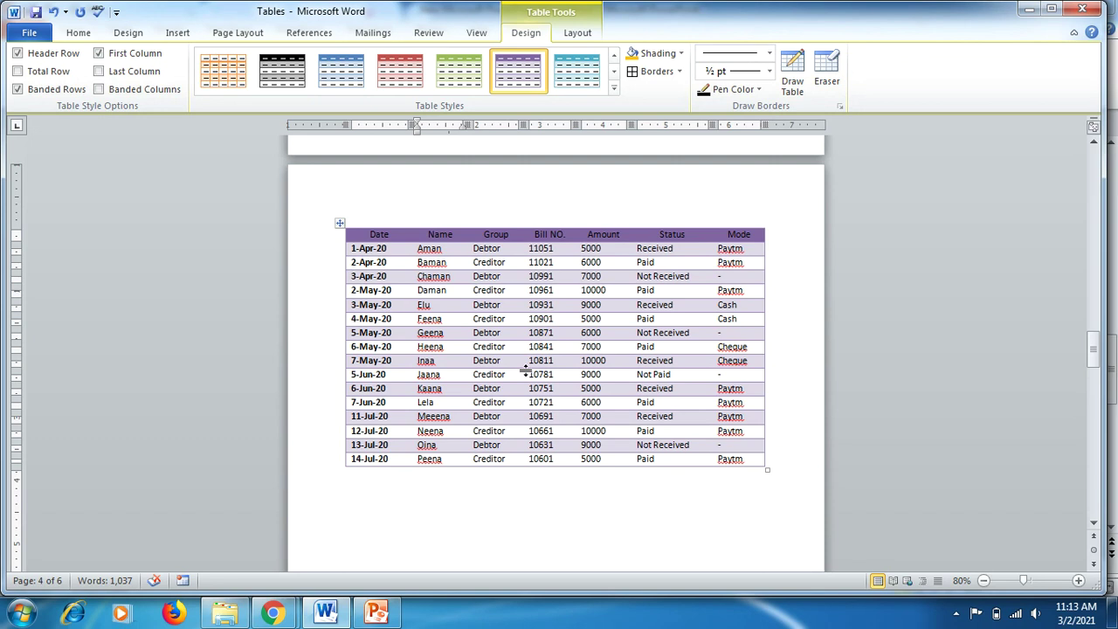
Change the header row's text colour to the lightest shade of the white theme colour.
drag(744, 234, 378, 236)
click(76, 34)
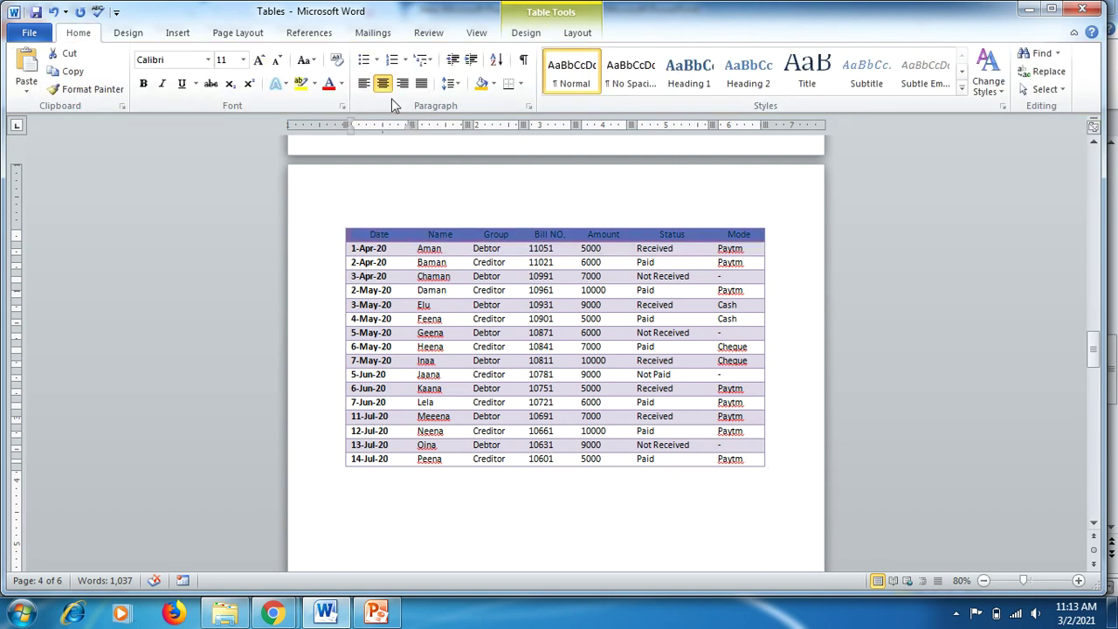
click(340, 83)
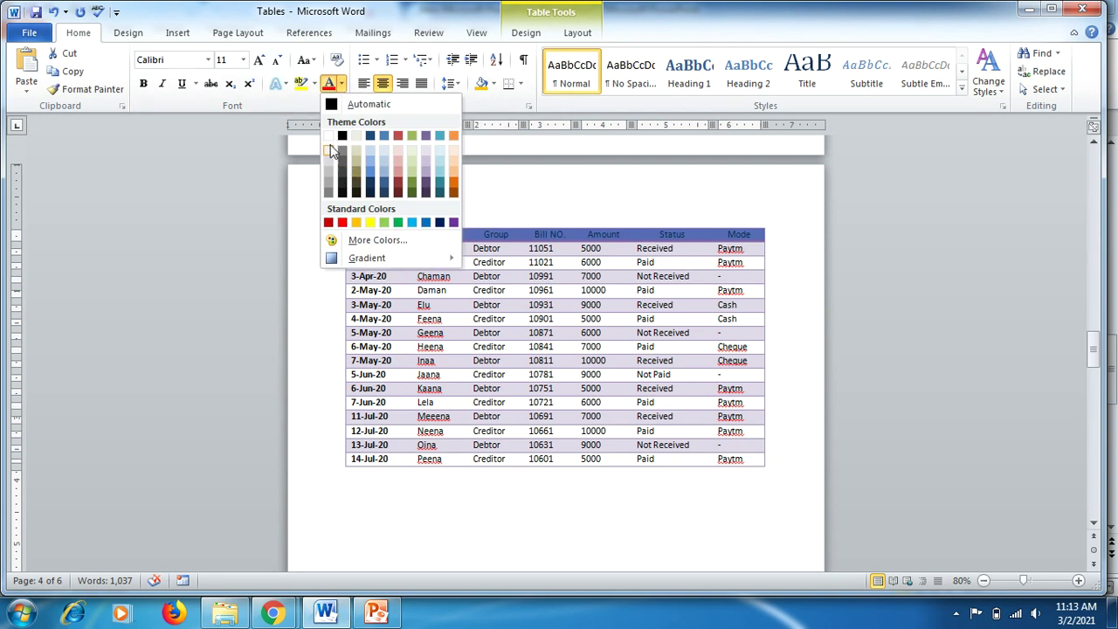
click(328, 148)
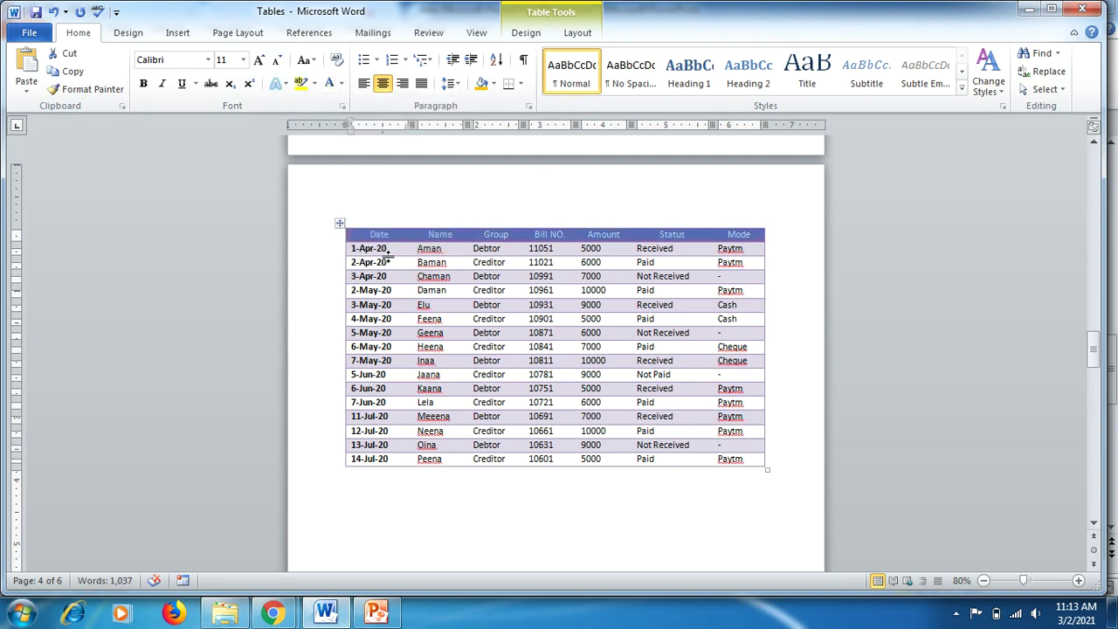
Turn off banded rows and turn on banded columns in the page 4 table's style options.
click(526, 35)
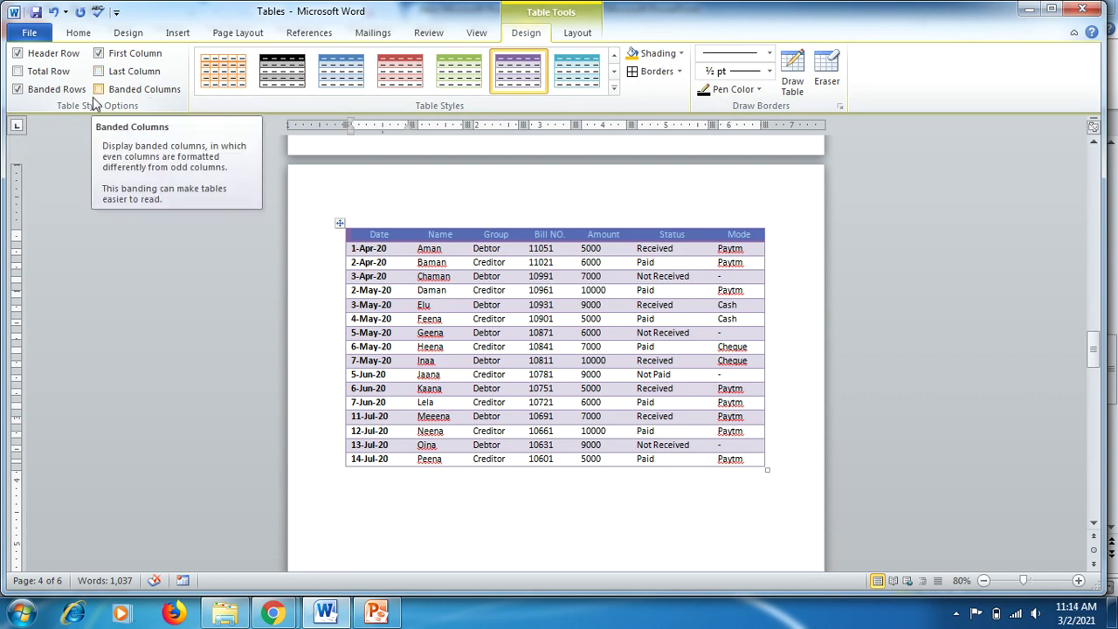
click(19, 91)
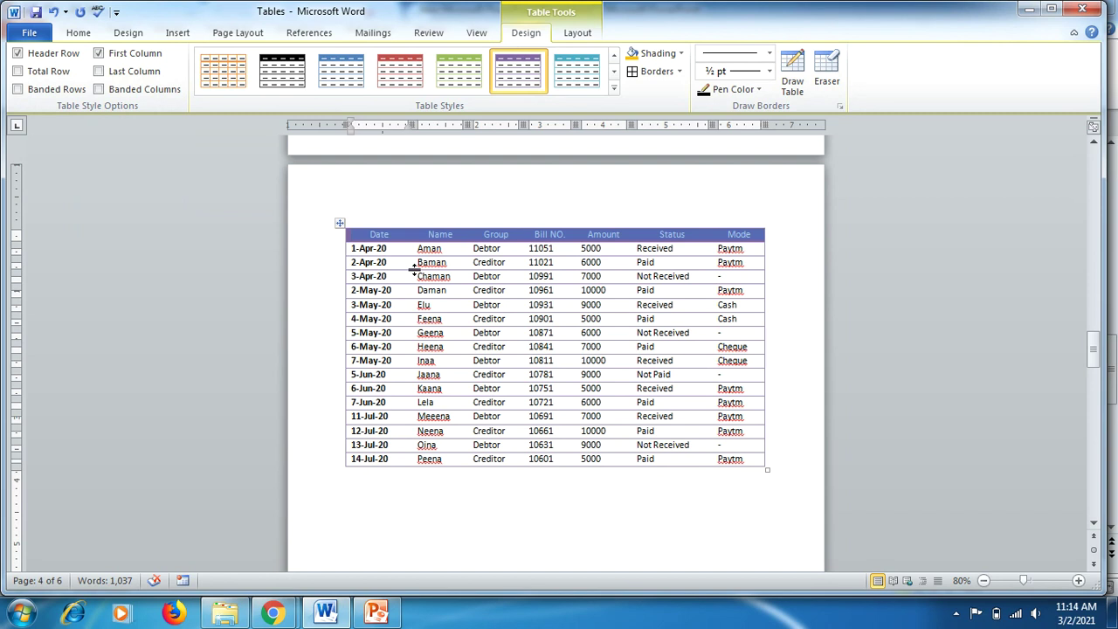
click(100, 90)
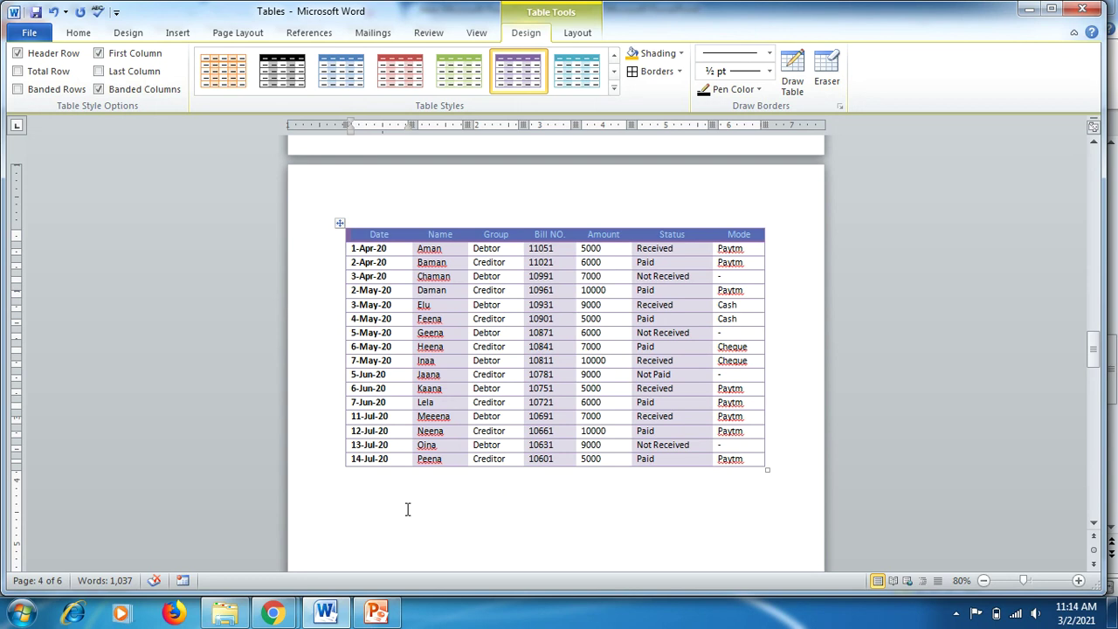
Convert the whole page 4 bill table to plain text, using tabs as the separator.
click(577, 35)
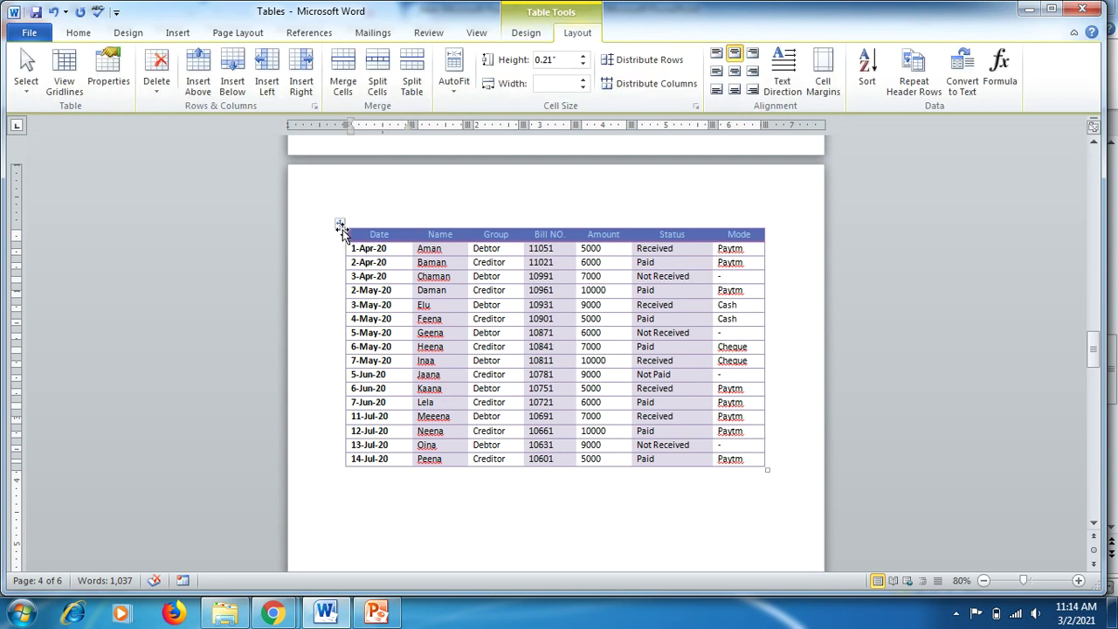
click(339, 223)
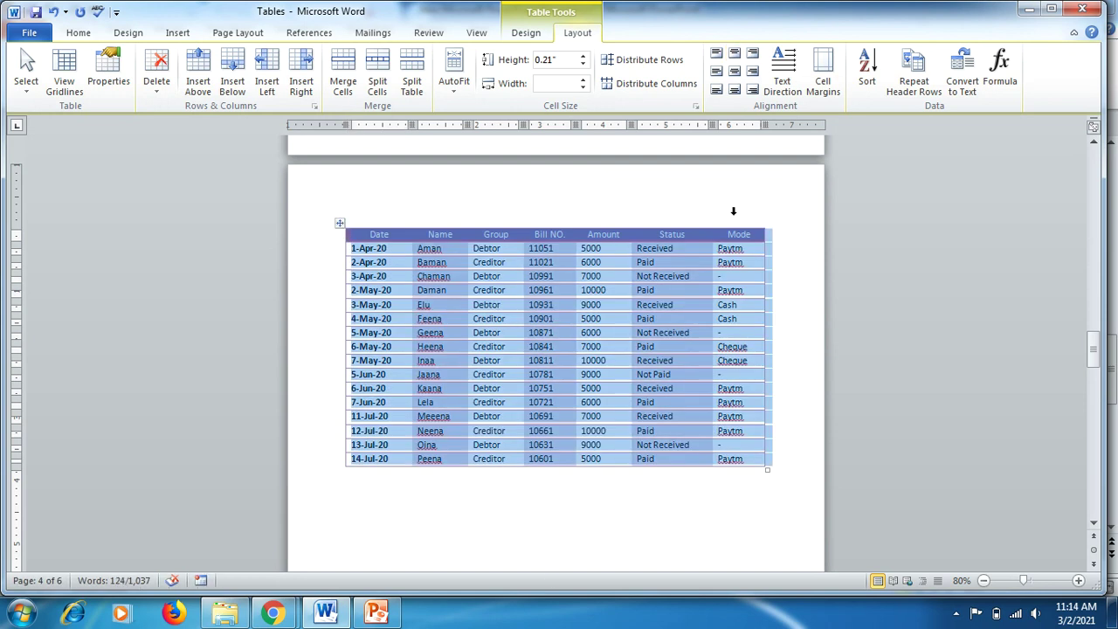
click(966, 86)
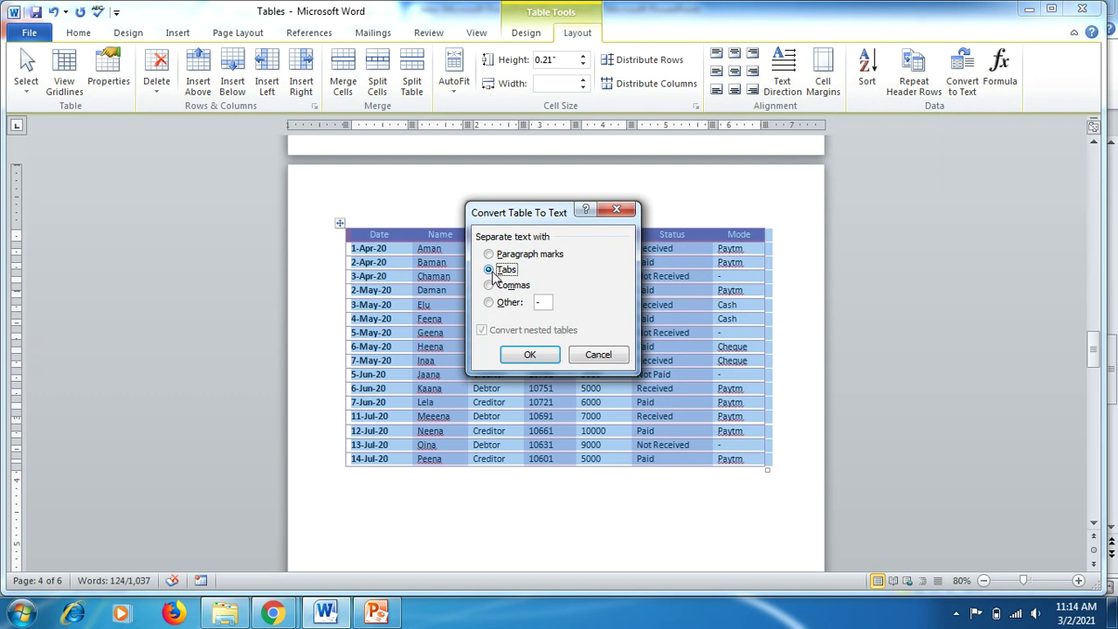
click(527, 354)
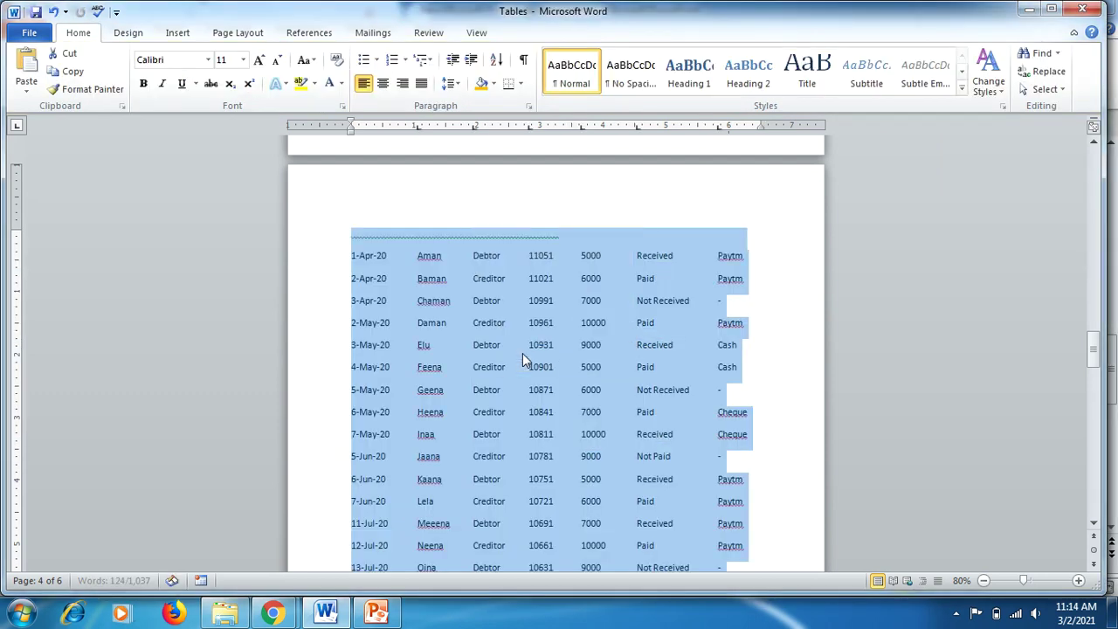
drag(1095, 341, 1096, 348)
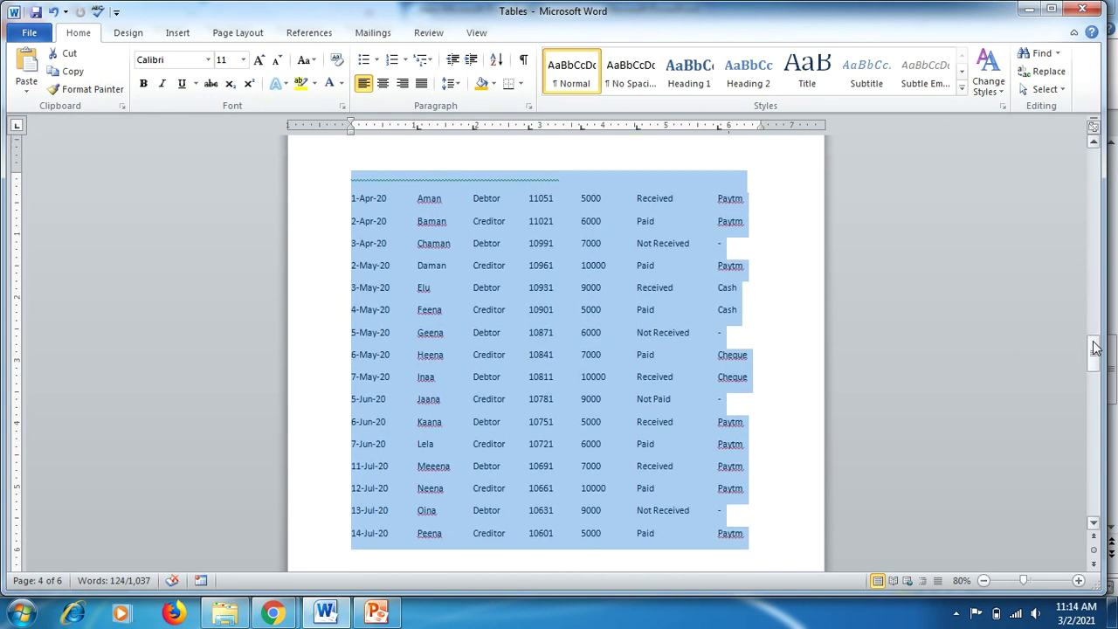
click(675, 338)
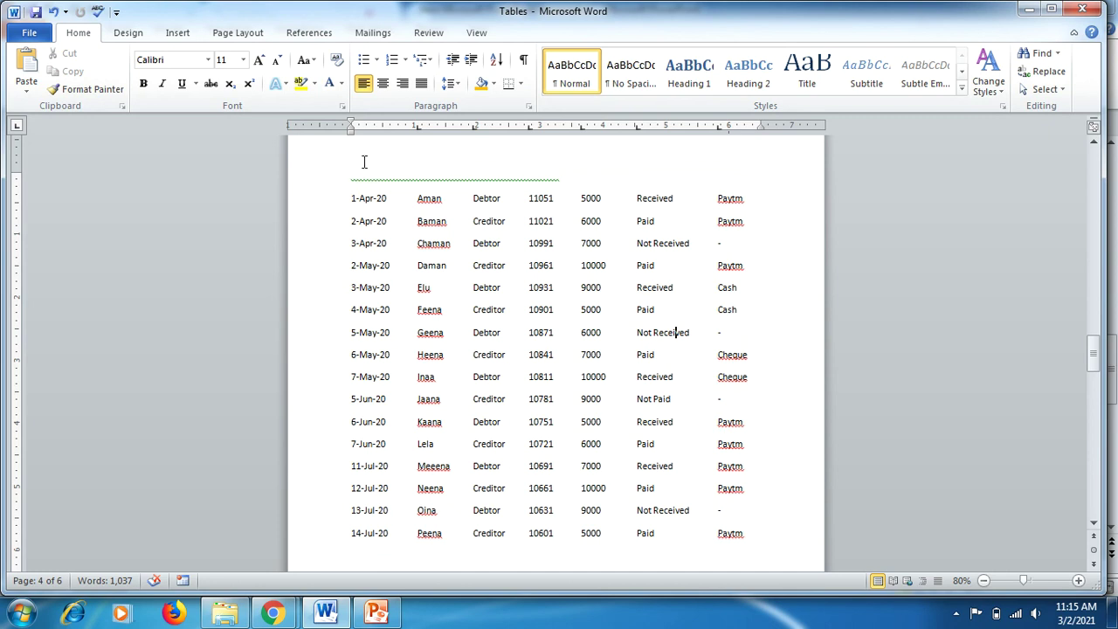
Convert the page 4 data lines below the heading line into a 7-column table with fixed column width, separating text at tabs.
key(ctrl+b)
drag(351, 197, 749, 531)
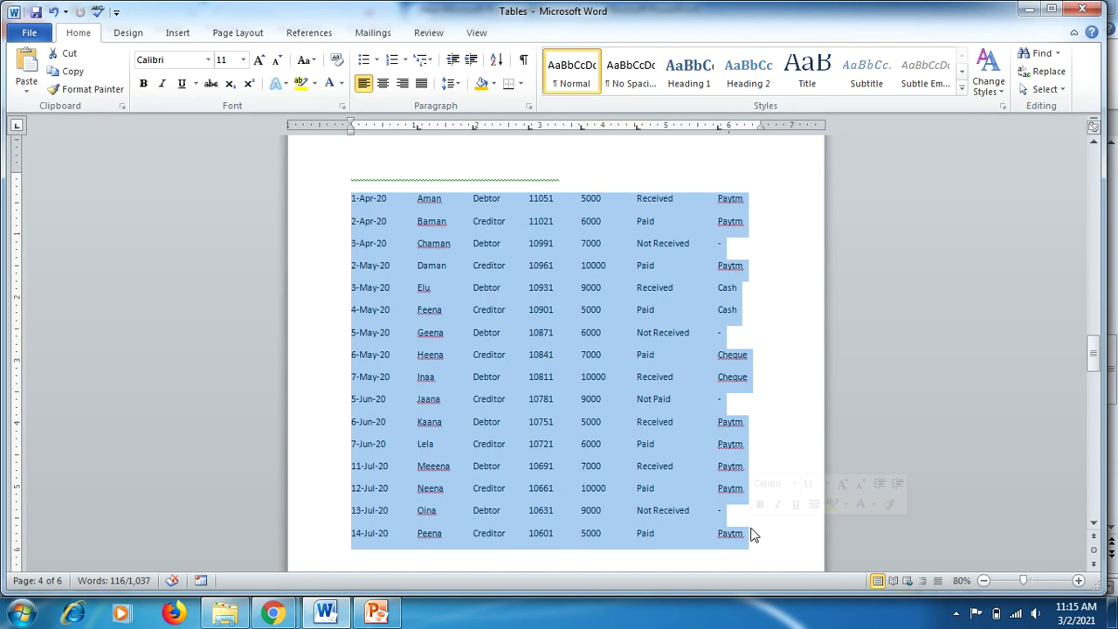
click(181, 34)
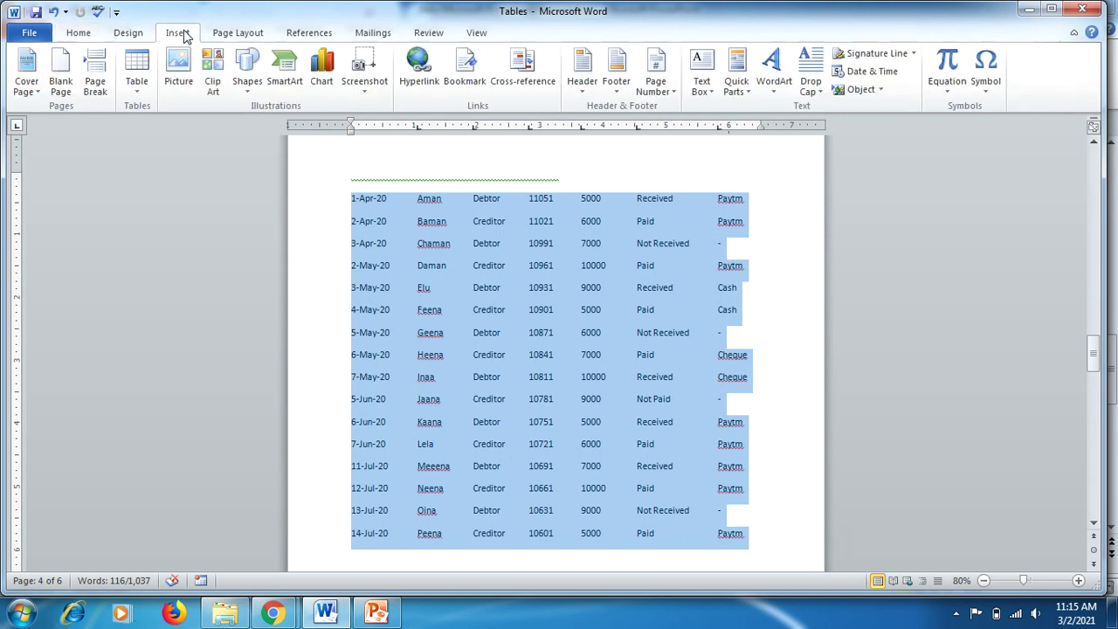
click(137, 86)
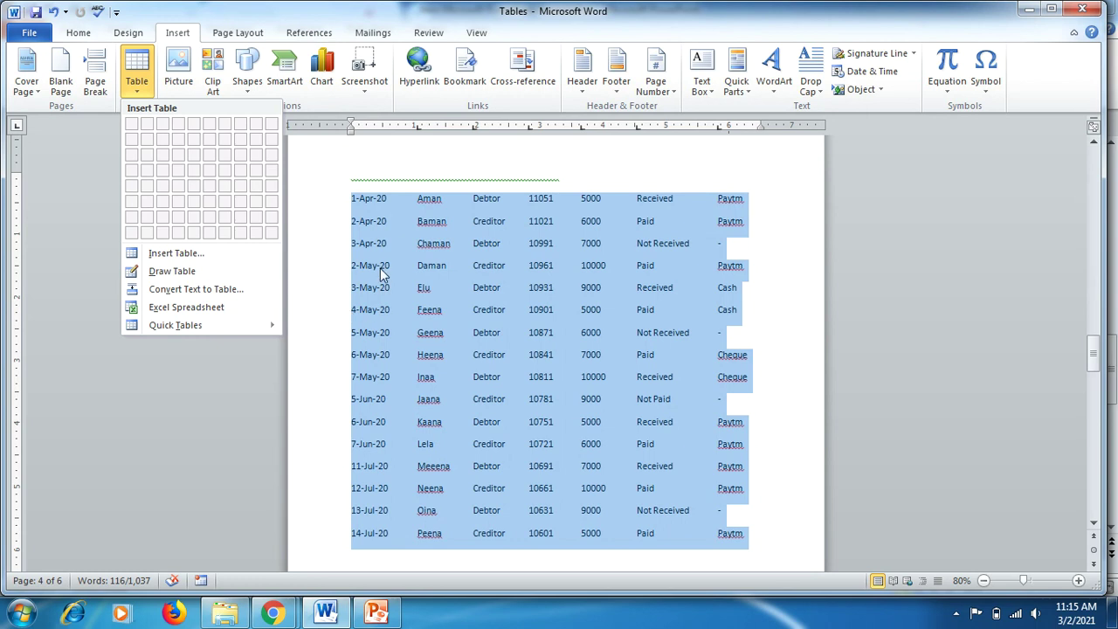
click(248, 289)
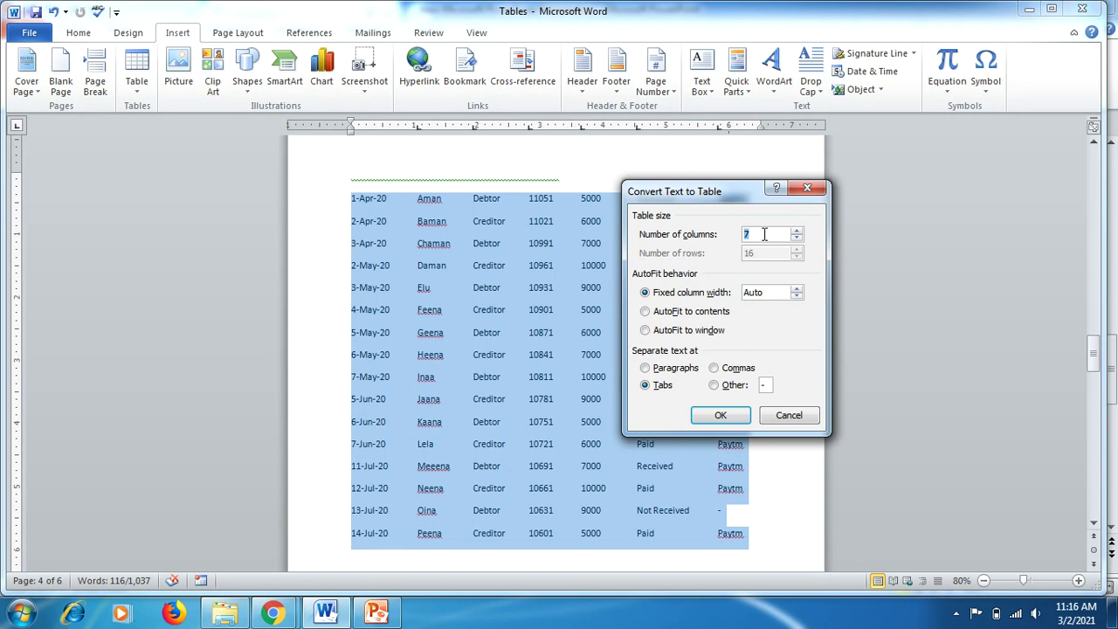
click(718, 415)
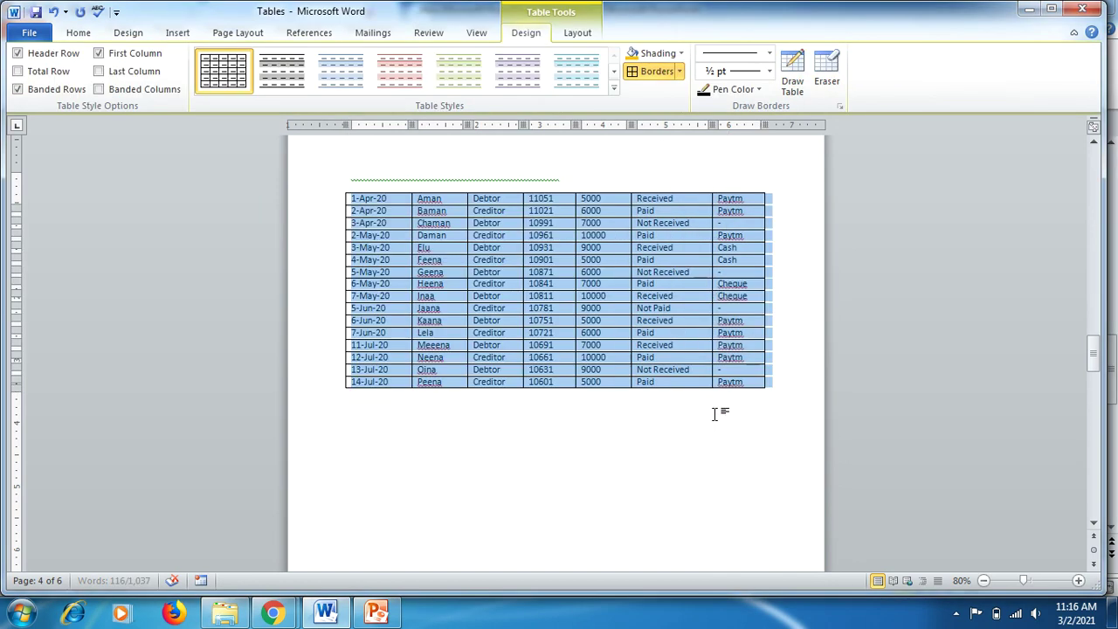
click(668, 347)
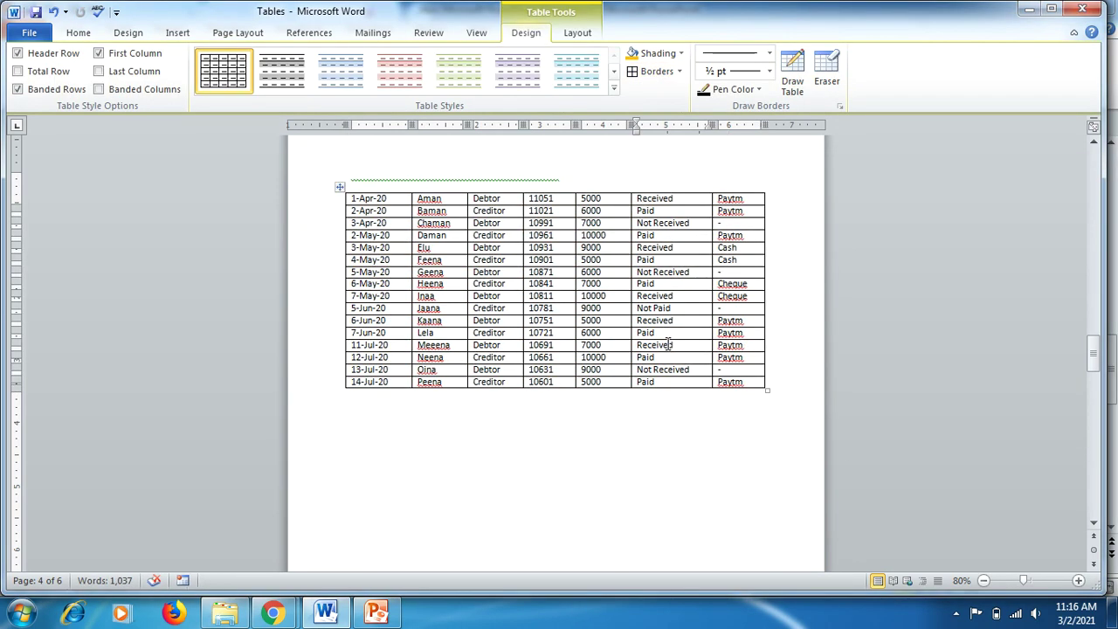
Convert the new page 4 table to plain text, using commas as the separator.
click(340, 187)
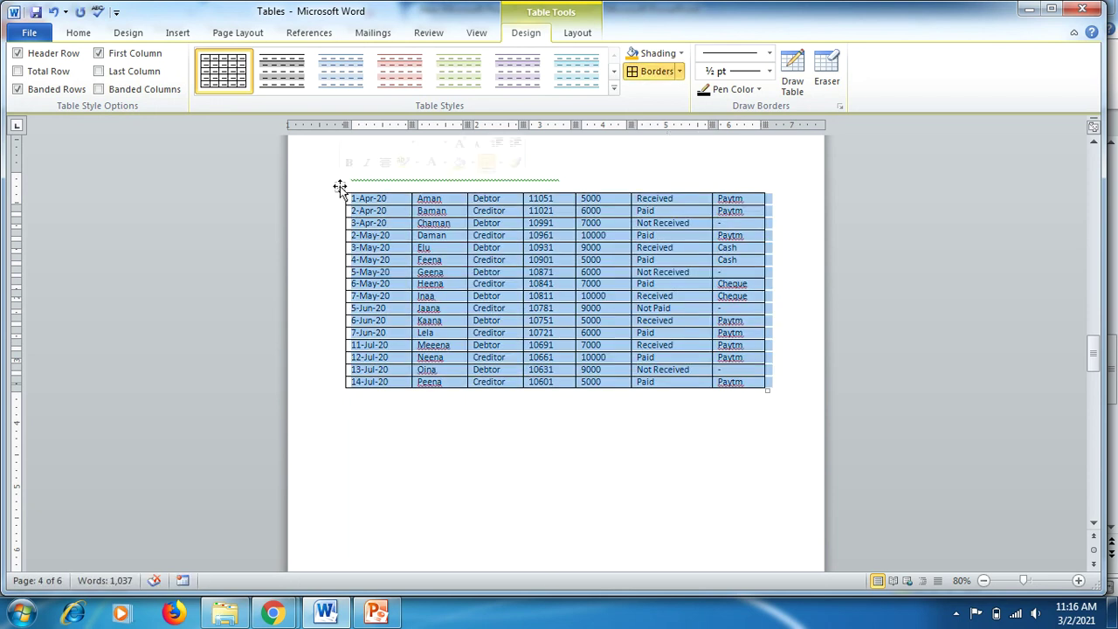
click(576, 32)
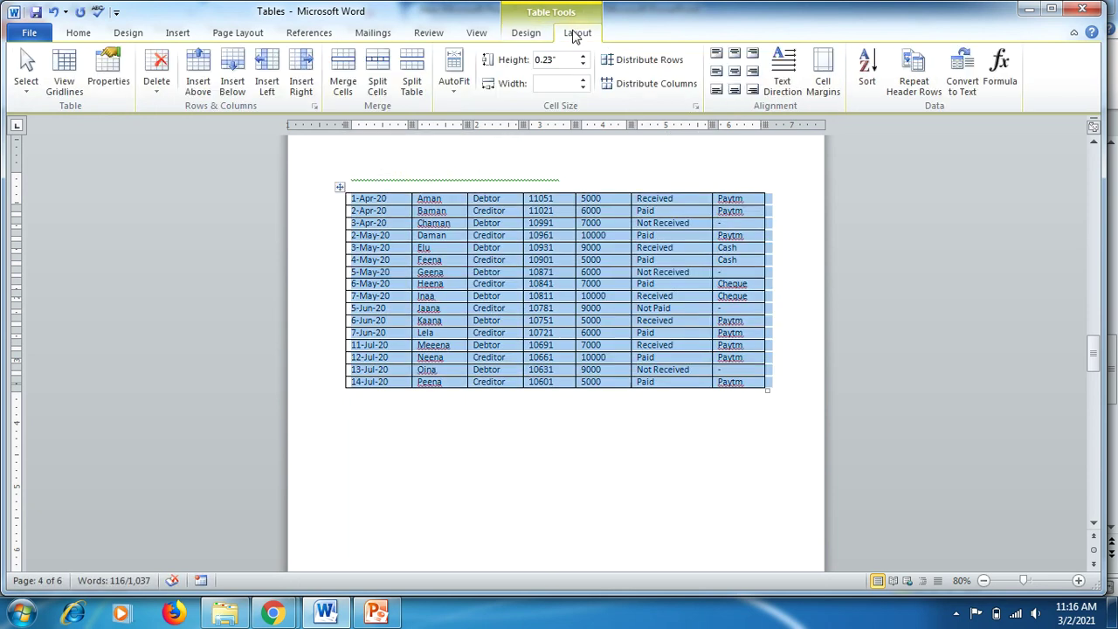
click(973, 93)
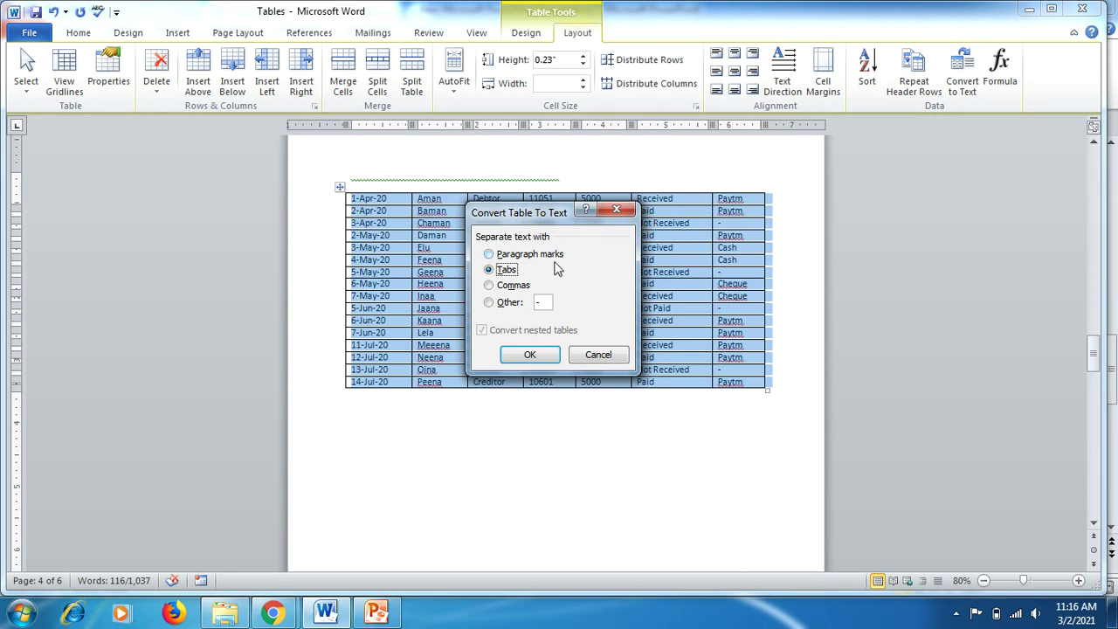
click(490, 285)
click(529, 354)
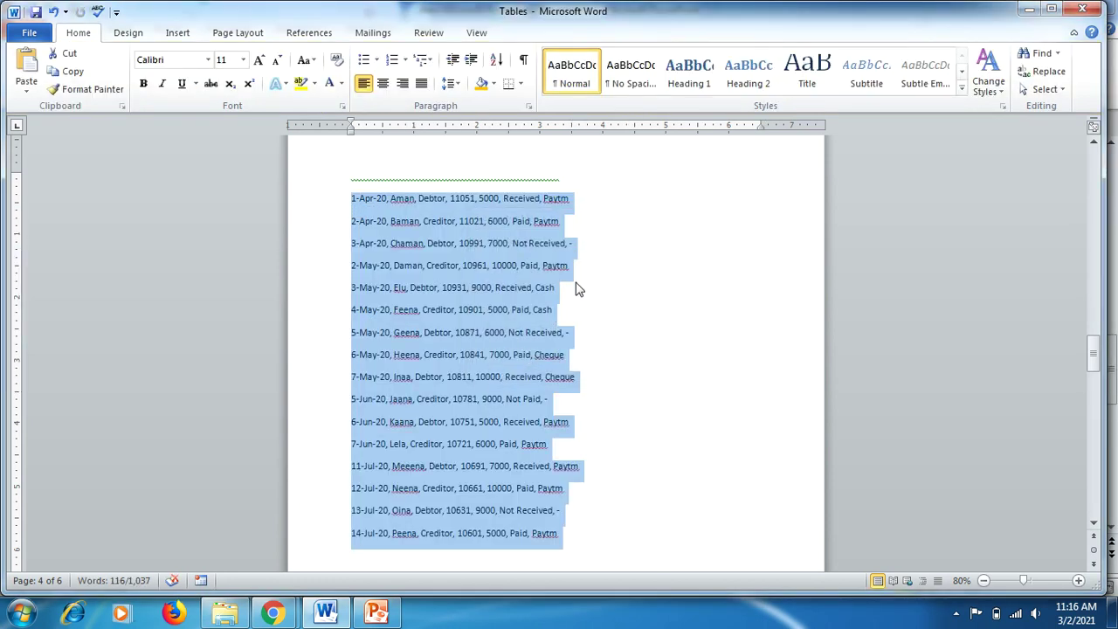
click(571, 266)
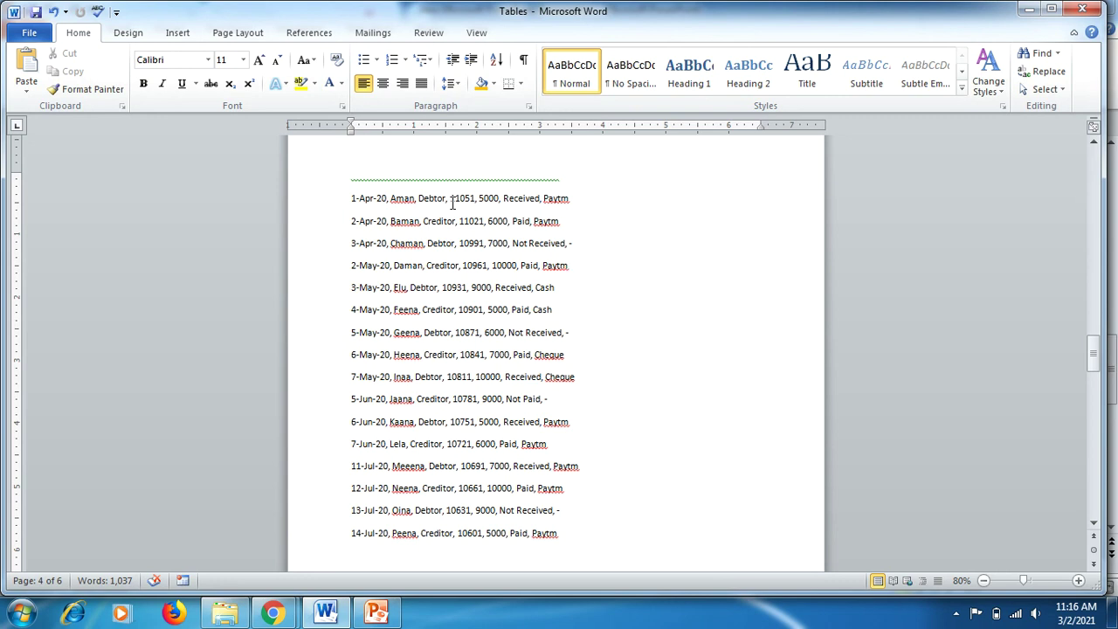
Look at the Learn Word Table topic slide in PowerPoint and return to the Word document.
click(378, 614)
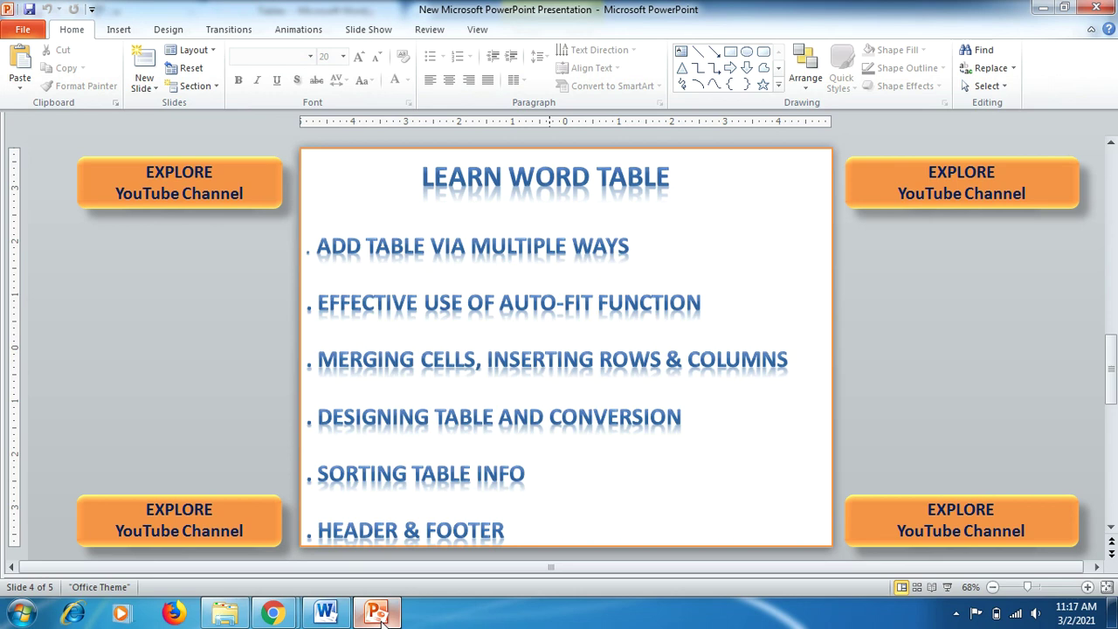
click(326, 614)
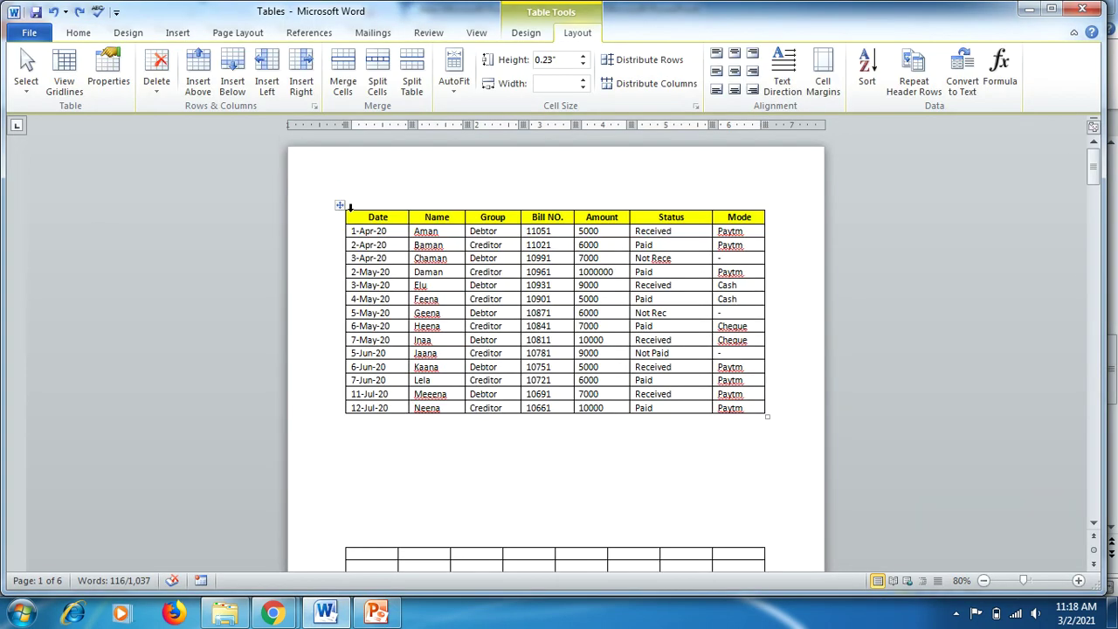
Sort the page 1 bill table by Amount as numbers in descending order, keeping the header row, and highlight the sorted amounts.
click(340, 204)
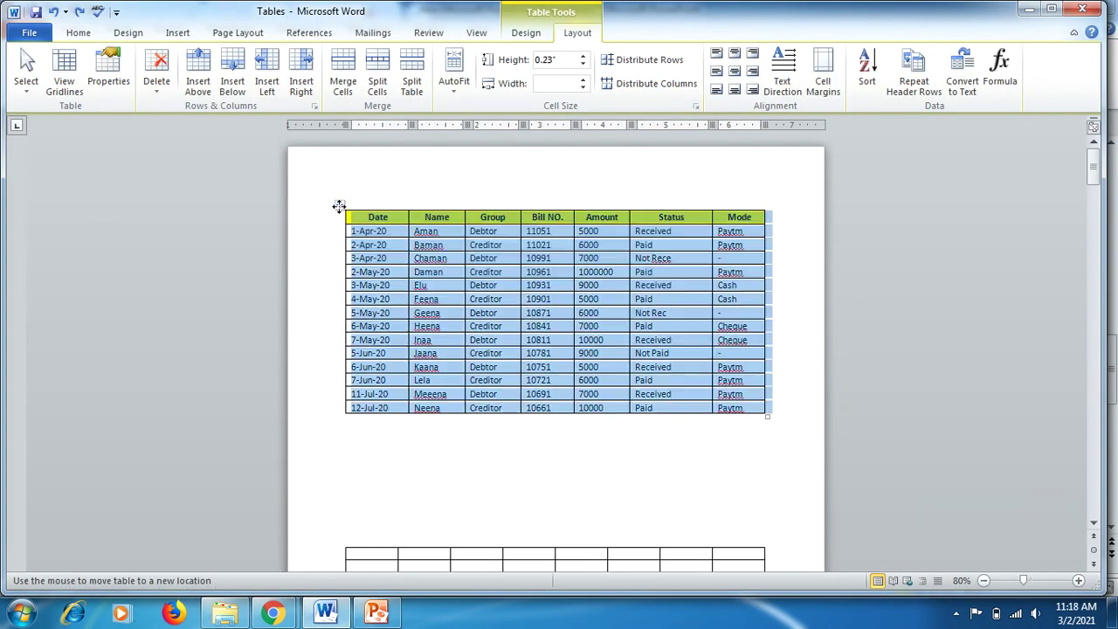
click(867, 71)
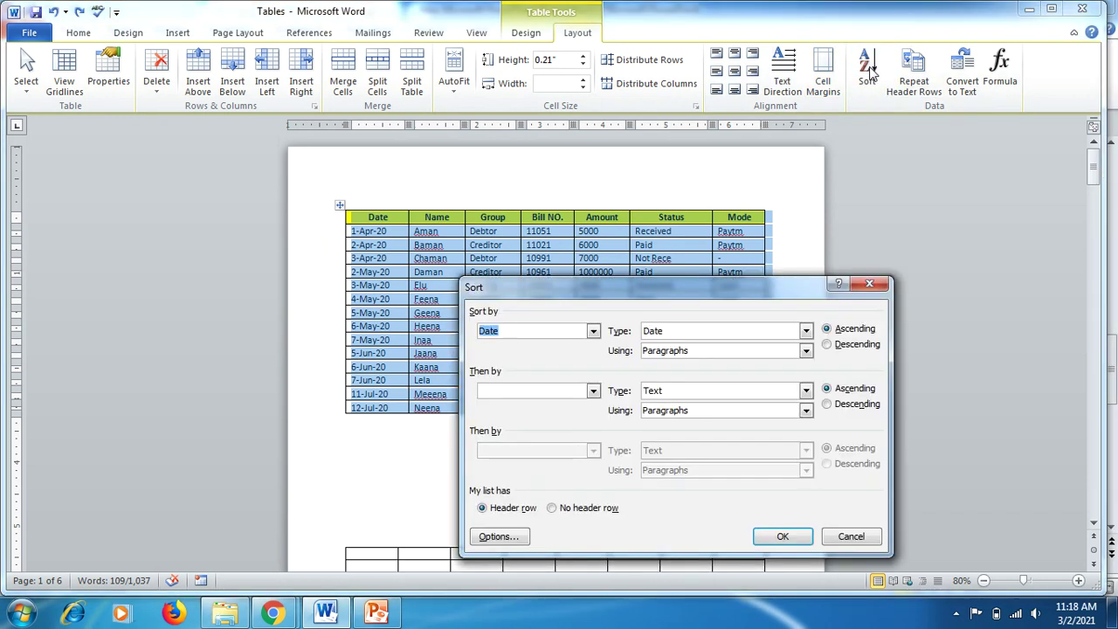
click(593, 330)
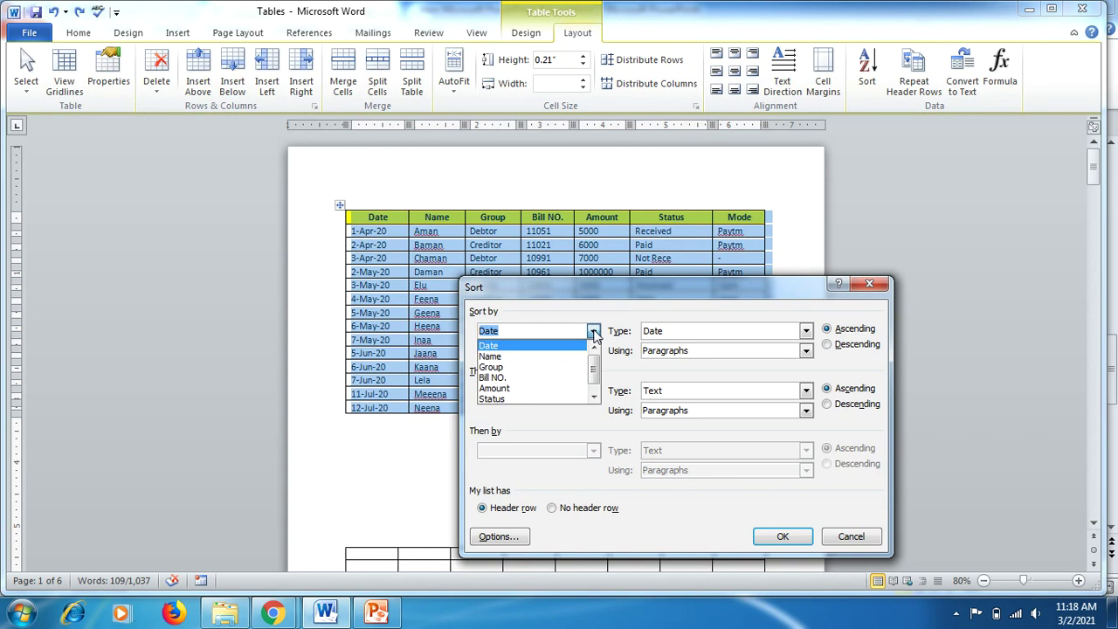
scroll(593, 374, down, 1)
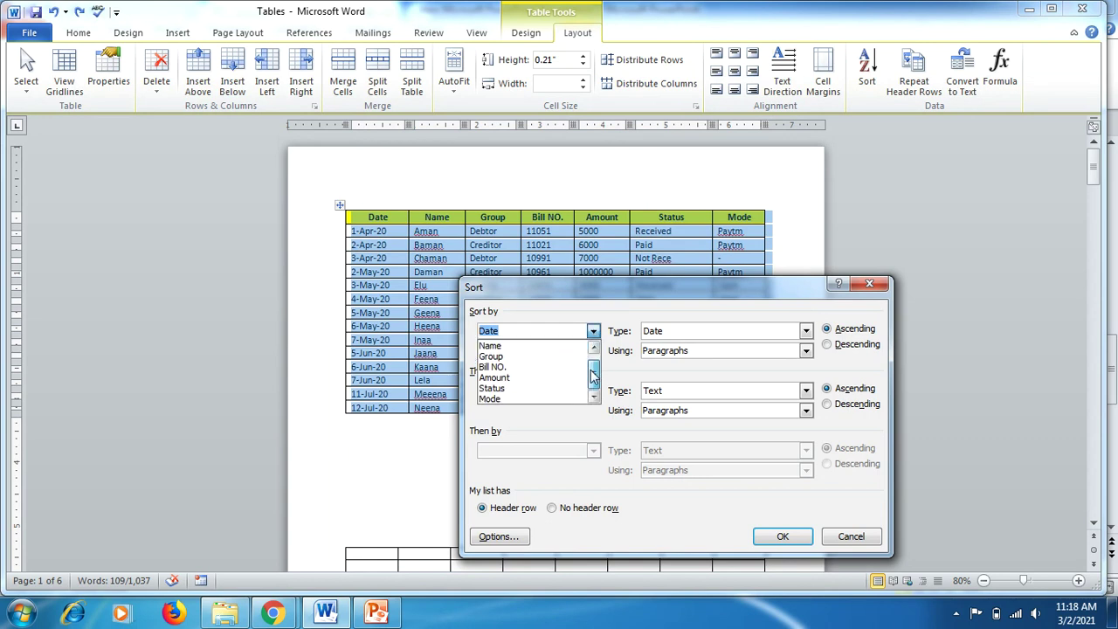
click(527, 378)
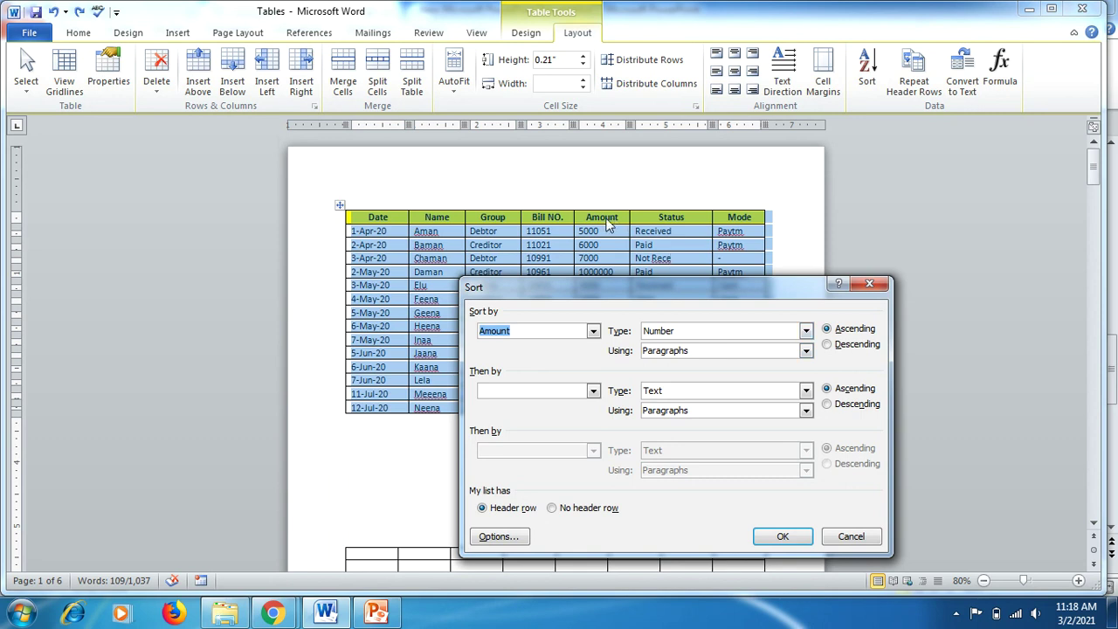
click(827, 345)
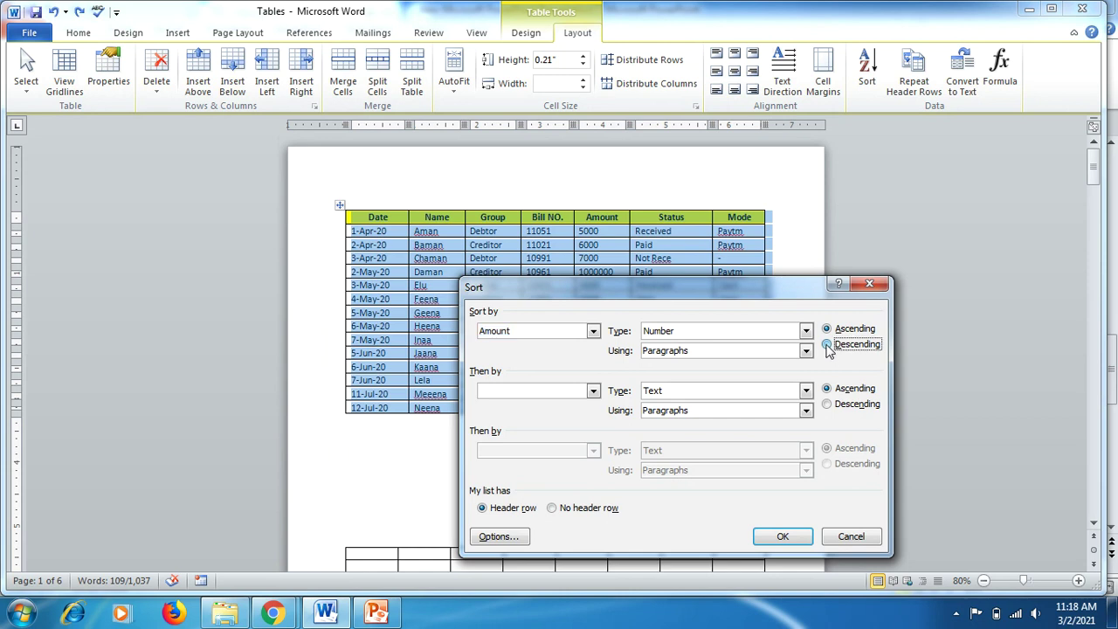
click(782, 537)
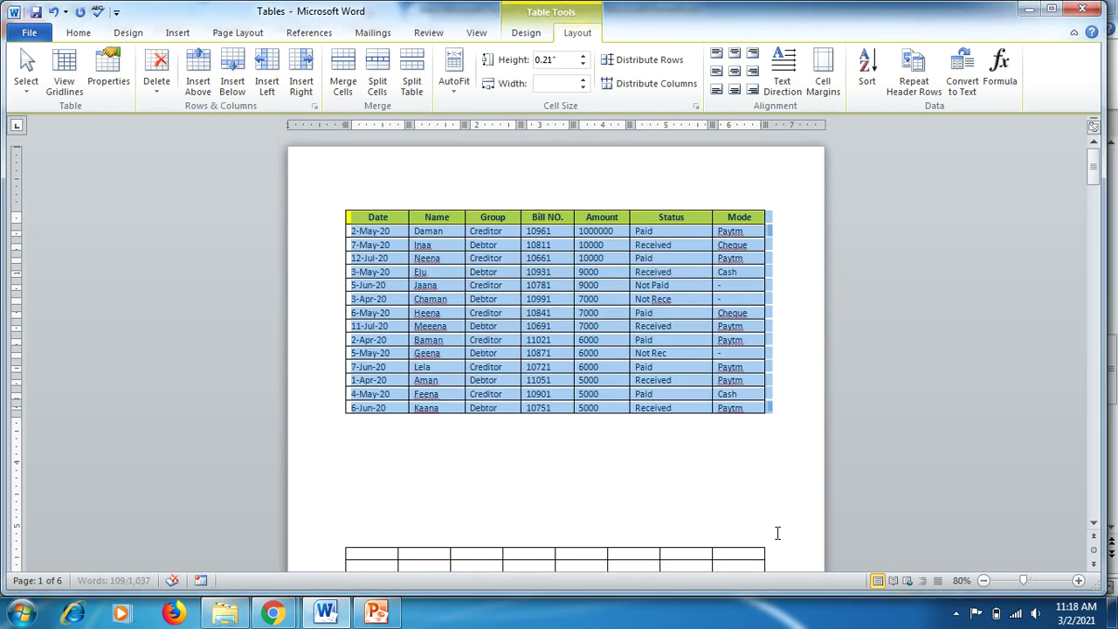
click(600, 254)
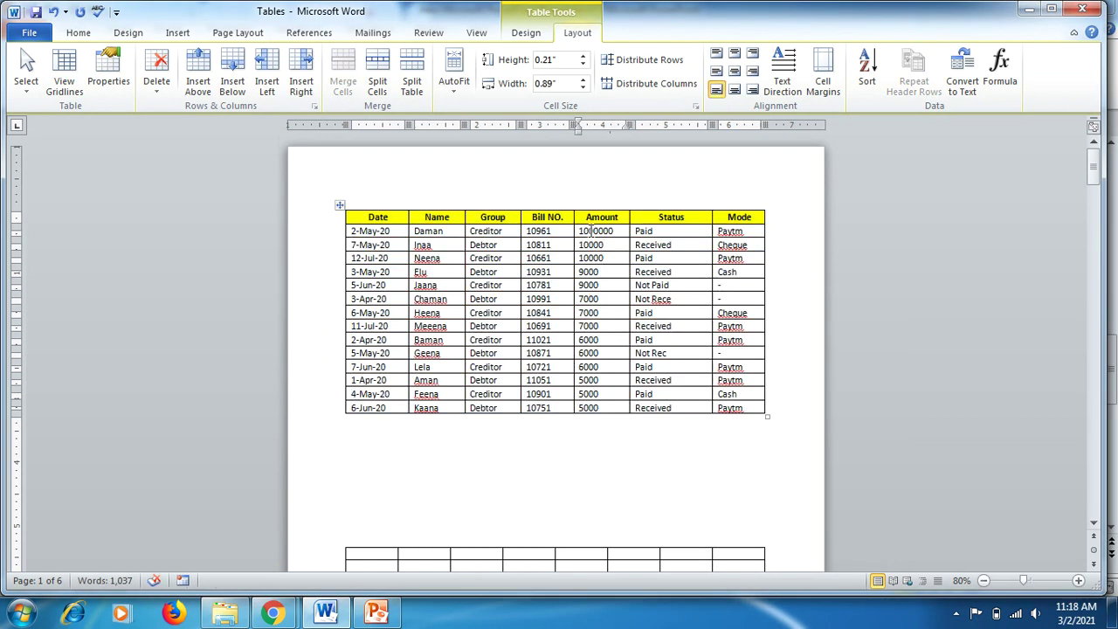
drag(584, 231, 599, 412)
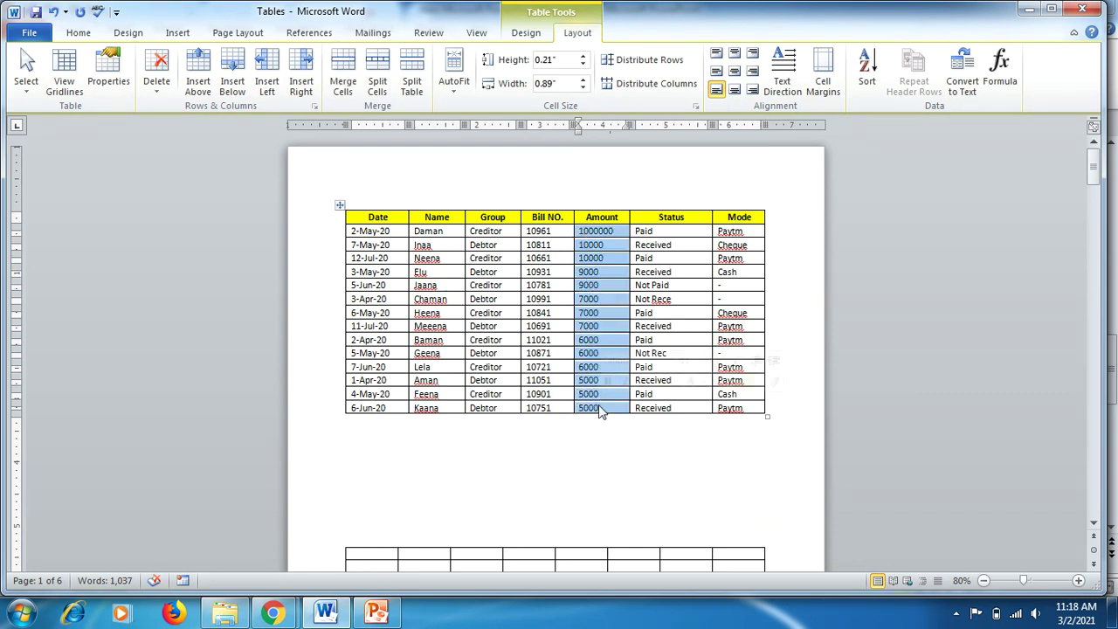
Sort the page 1 bill table by Name as text in ascending order, keeping the header row, and highlight the sorted names.
click(341, 205)
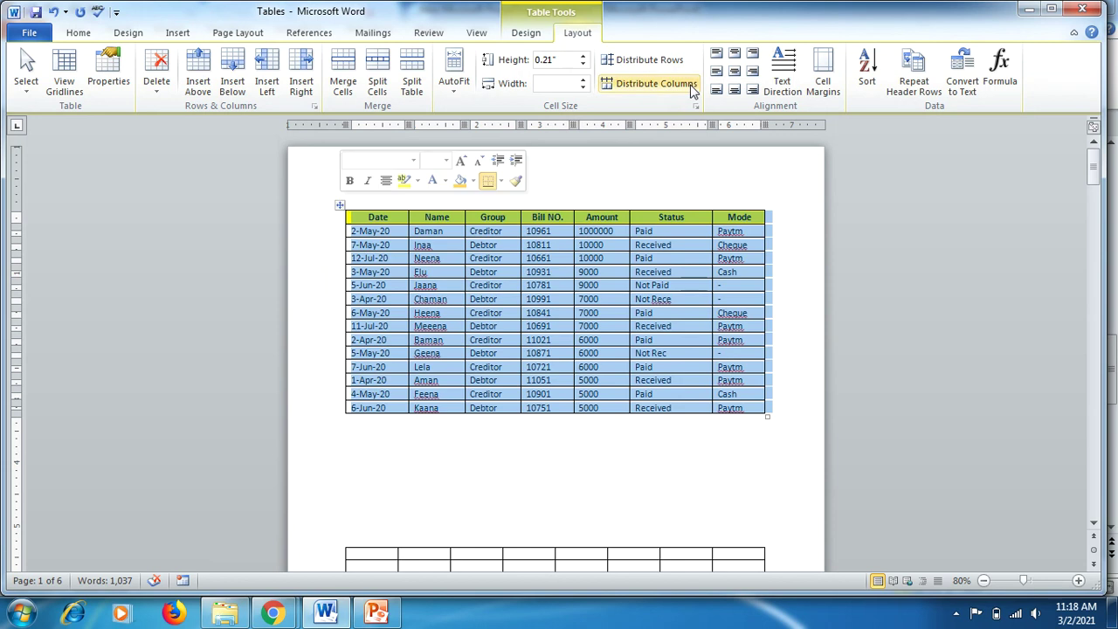
click(874, 82)
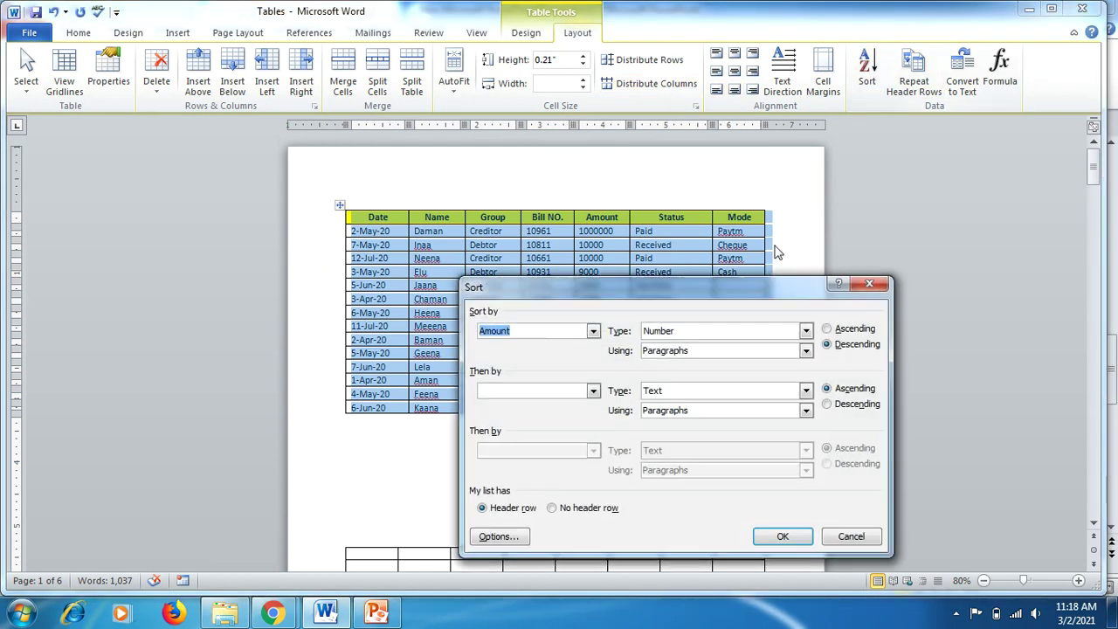
click(594, 331)
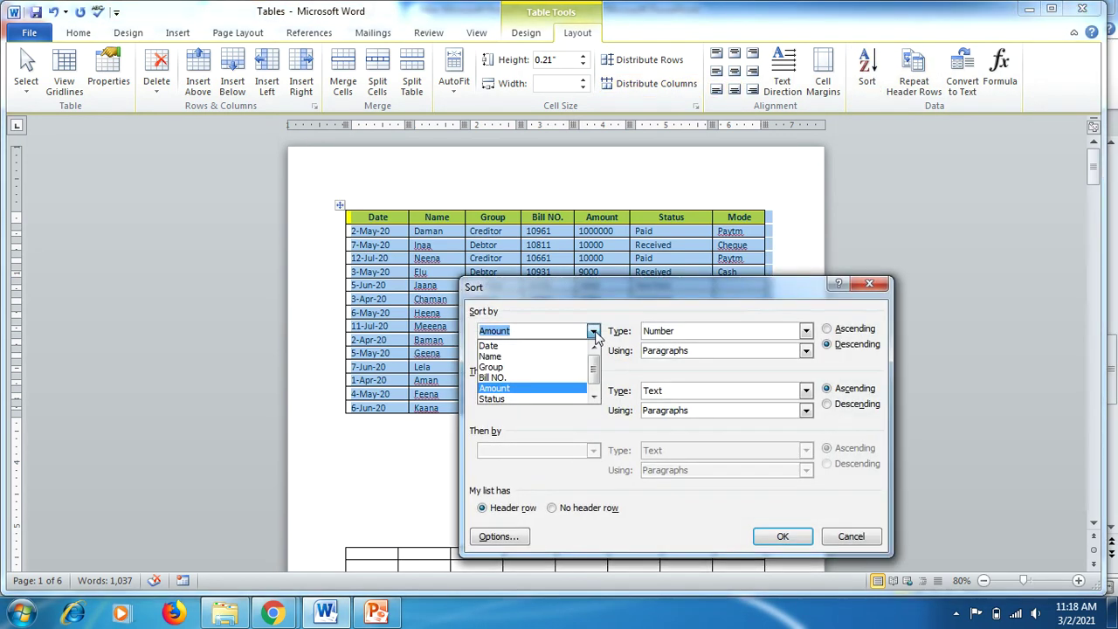
click(546, 356)
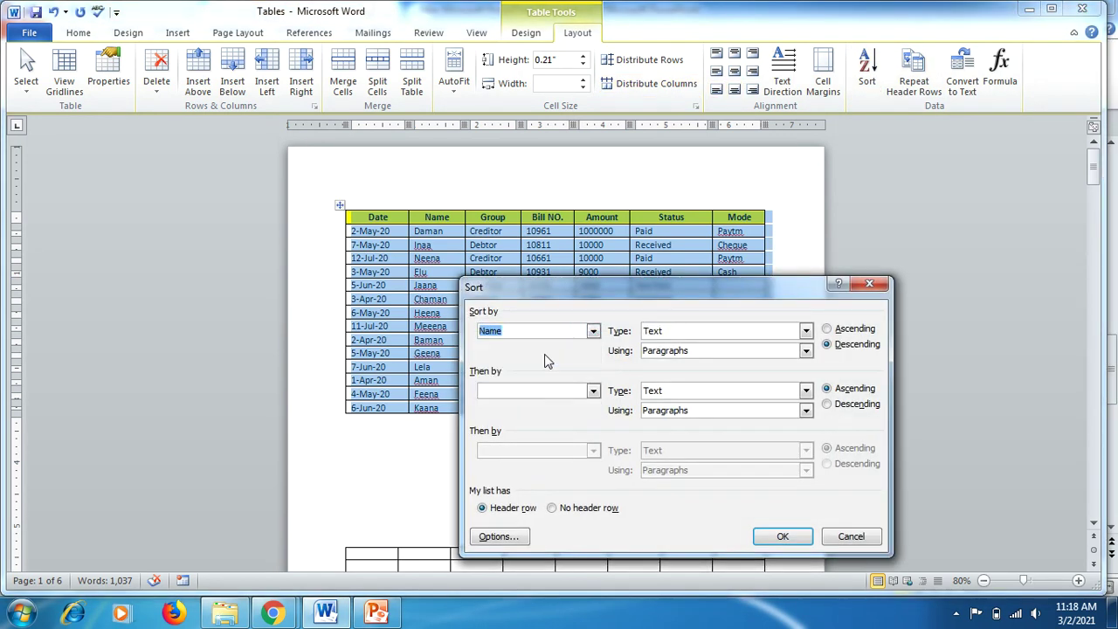
click(827, 329)
click(779, 535)
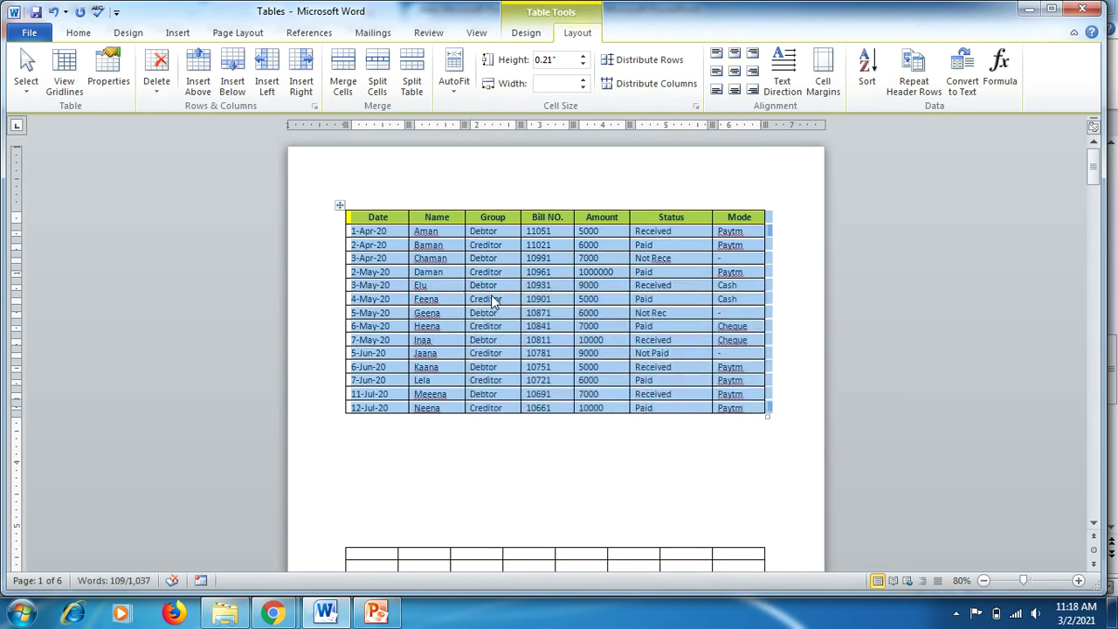
click(491, 299)
drag(419, 229, 432, 407)
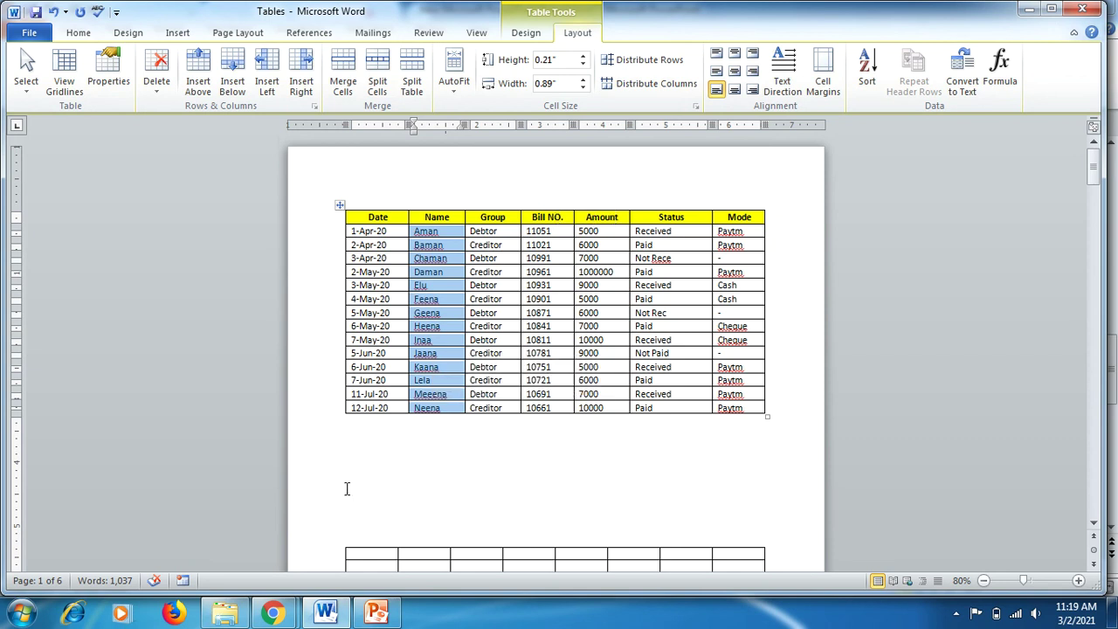
click(537, 217)
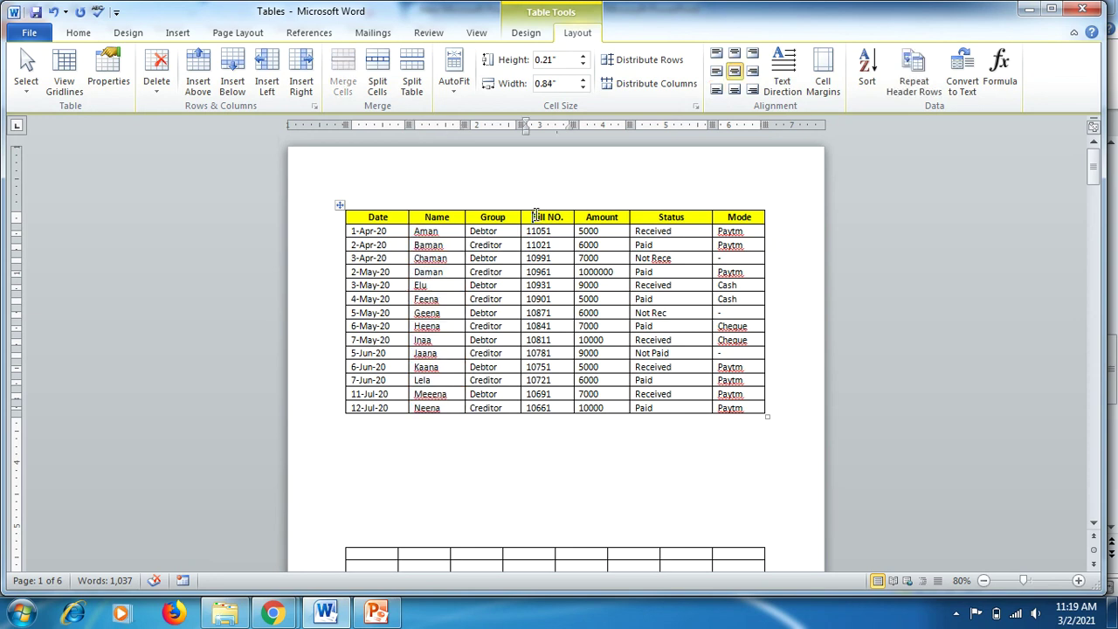
Insert two blank columns between Group and Bill NO. in the page 1 bill table, and undo both insertions.
click(276, 81)
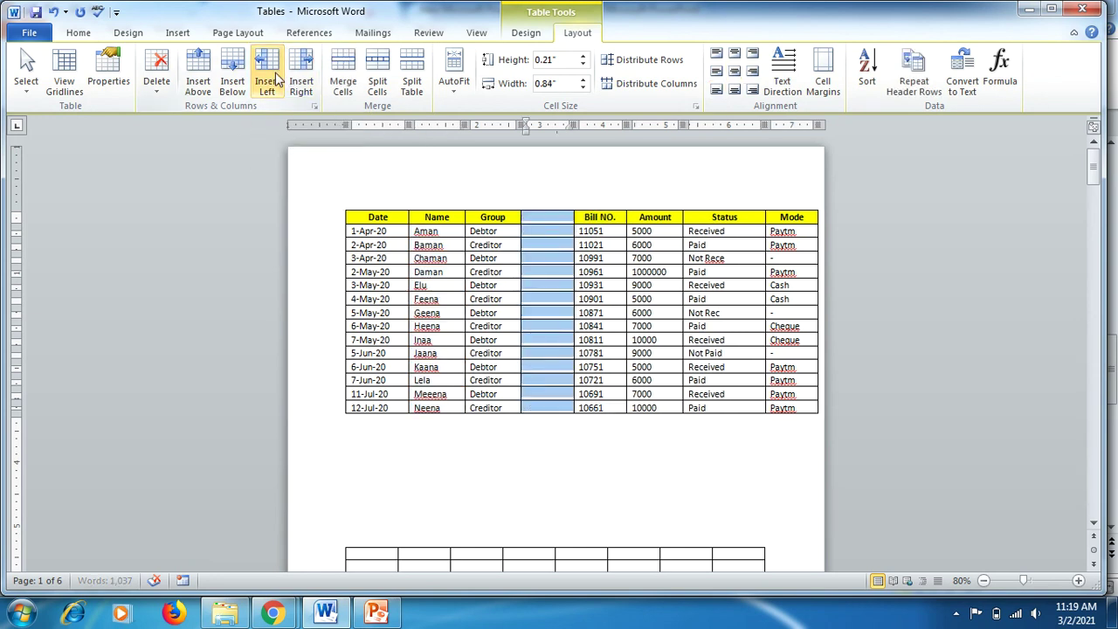
click(300, 81)
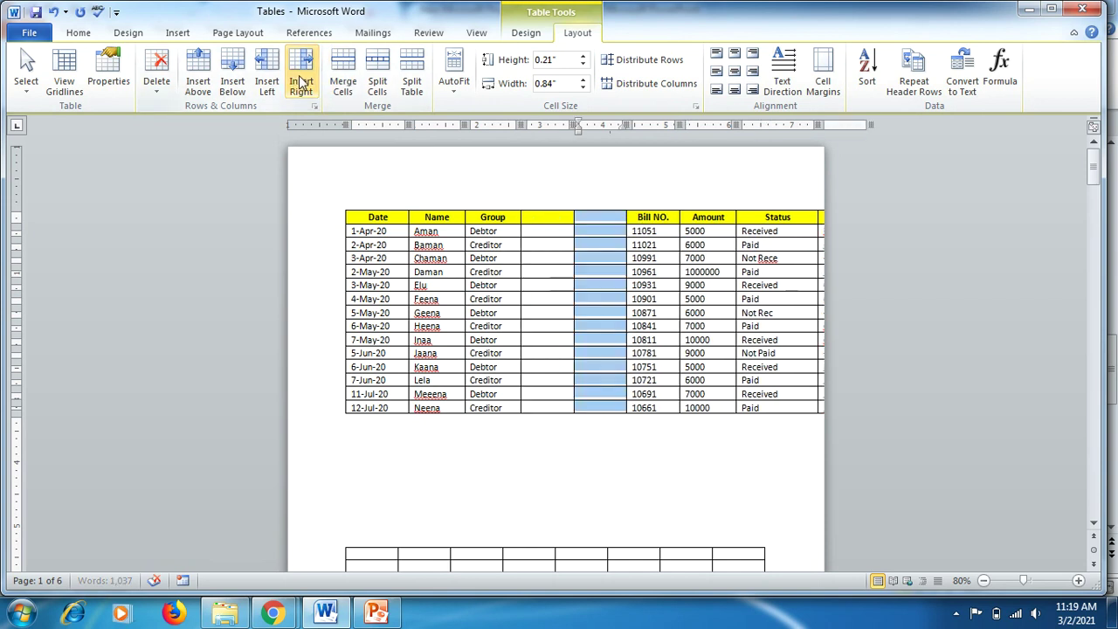
key(ctrl+z)
key(ctrl+z)
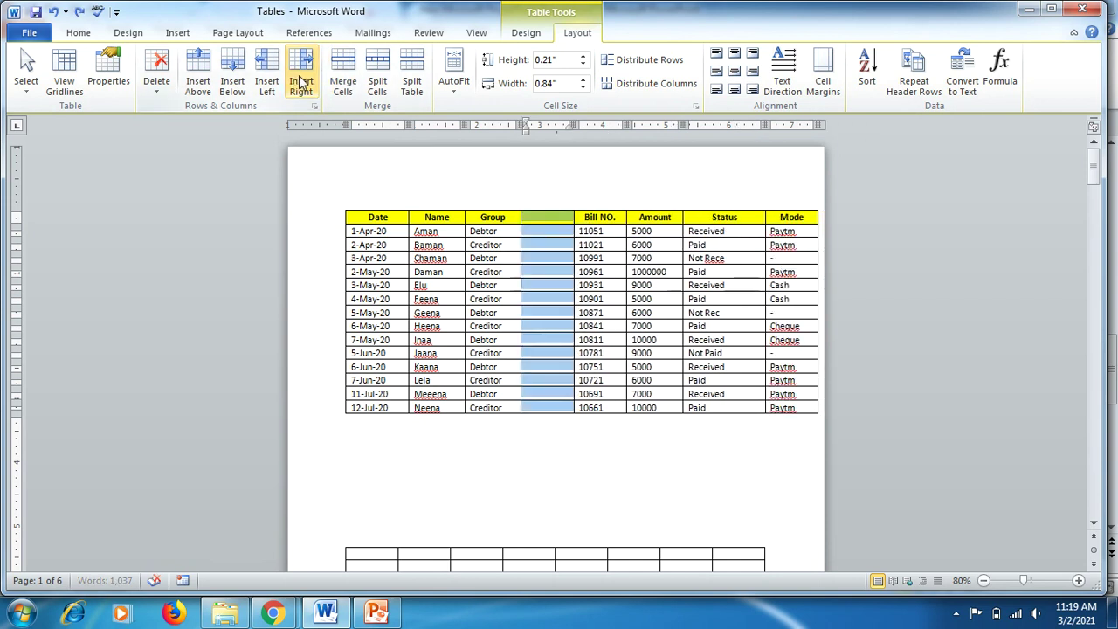
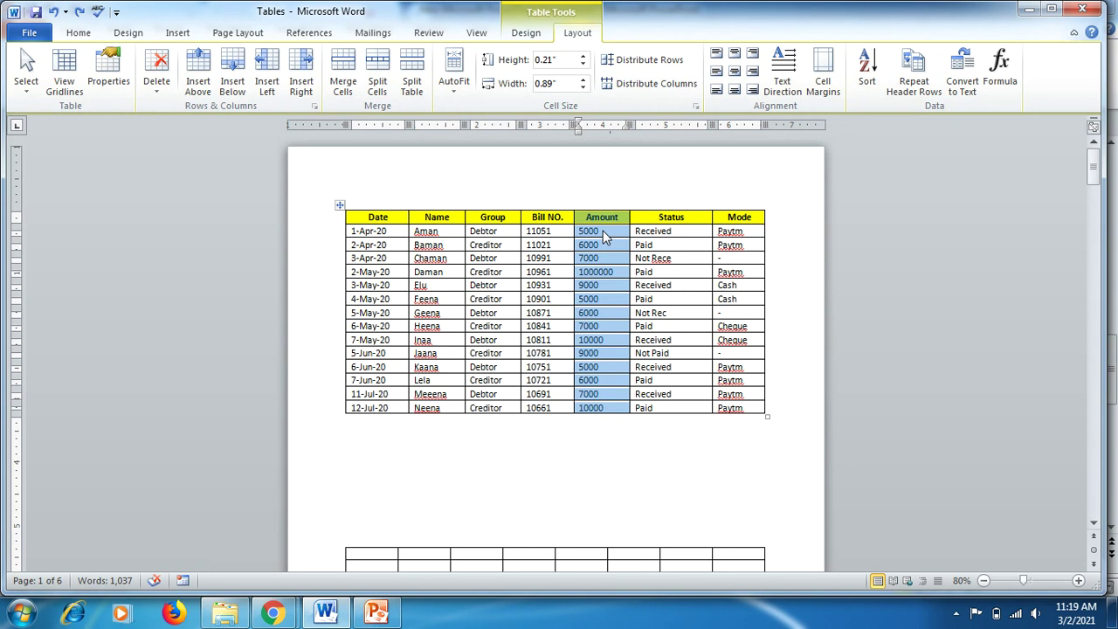
Move the Amount column of the page 1 bill table in front of the Bill NO. column.
drag(604, 235, 605, 237)
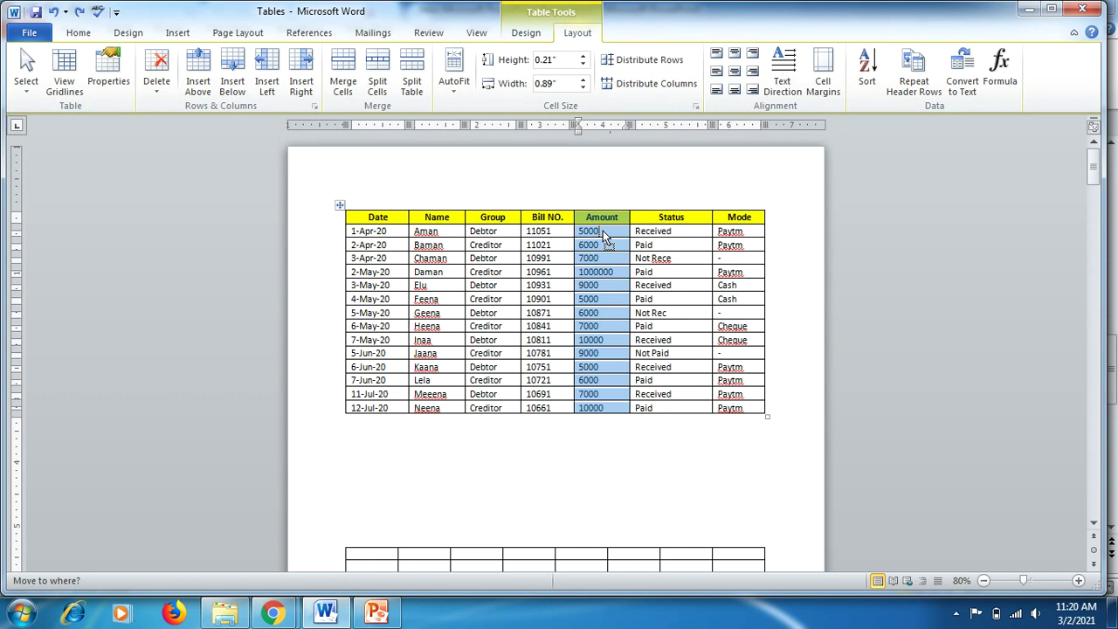
drag(603, 236, 561, 242)
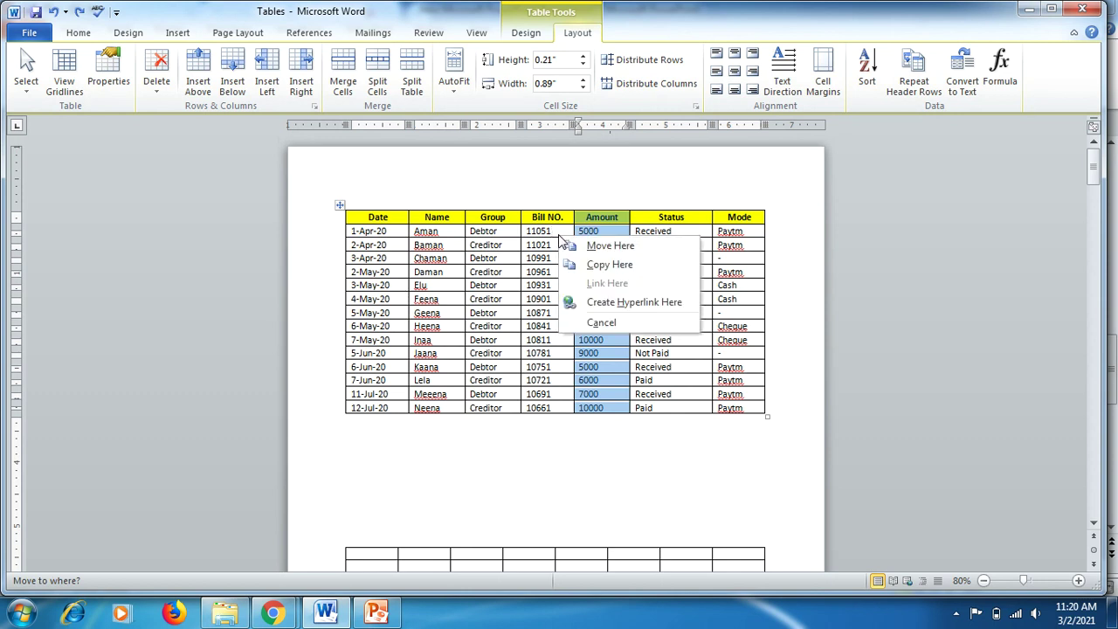
click(609, 246)
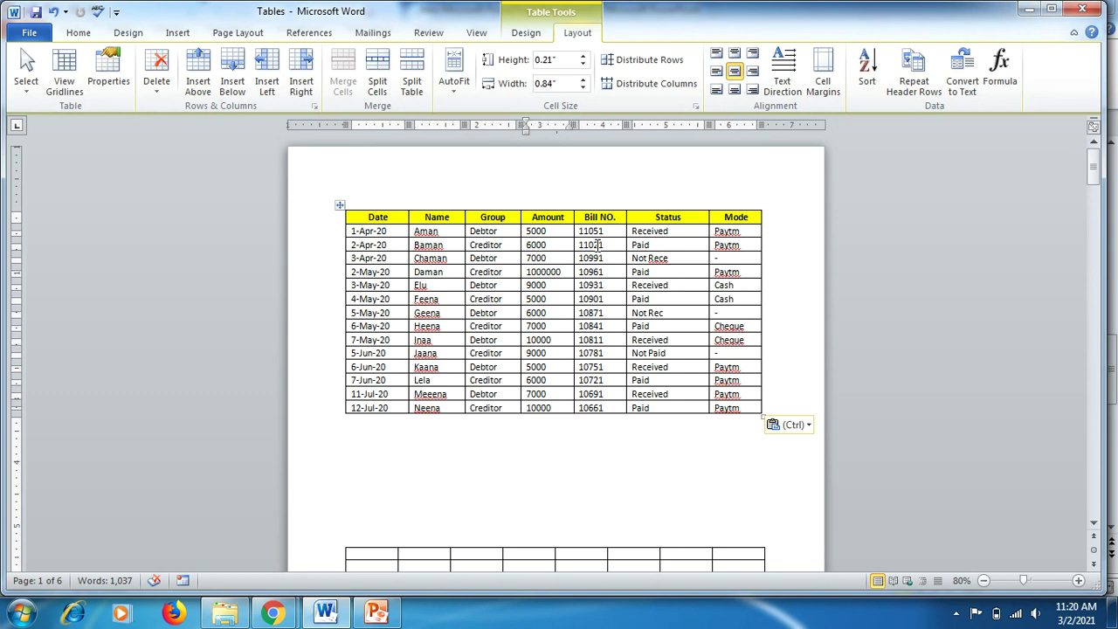
Move the Mode column of the page 1 bill table in front of the Status column.
click(742, 203)
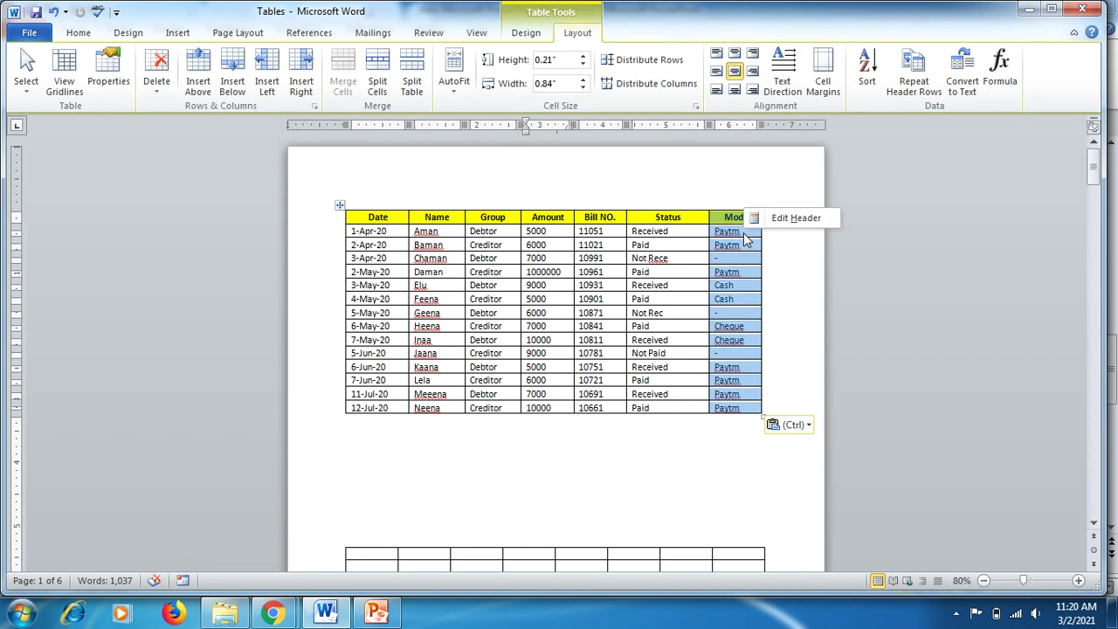
drag(745, 240, 745, 241)
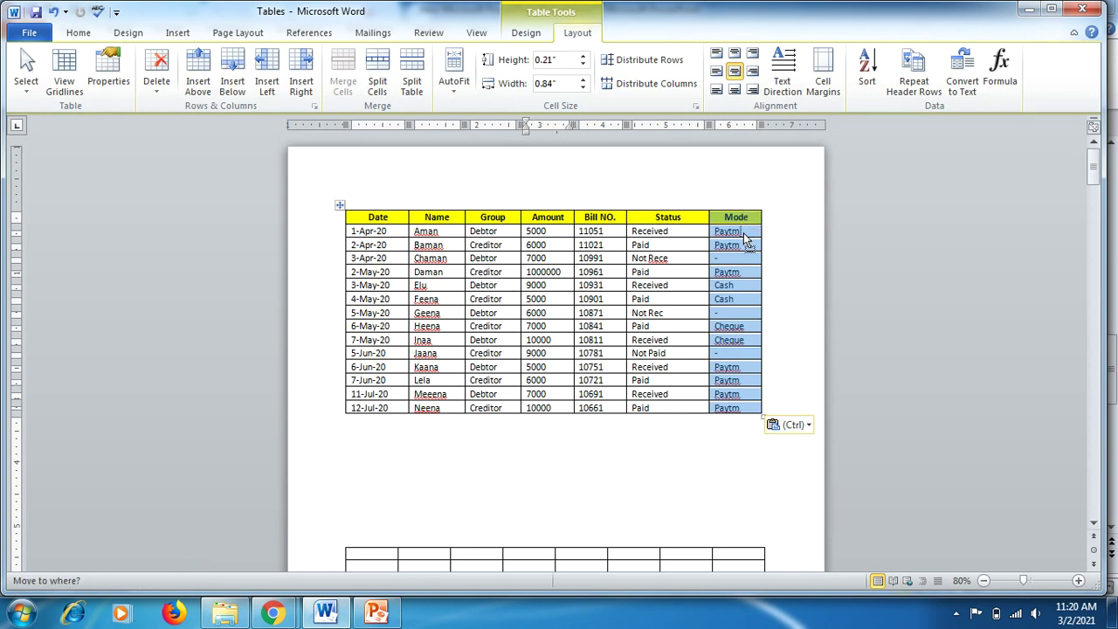
drag(743, 234, 696, 235)
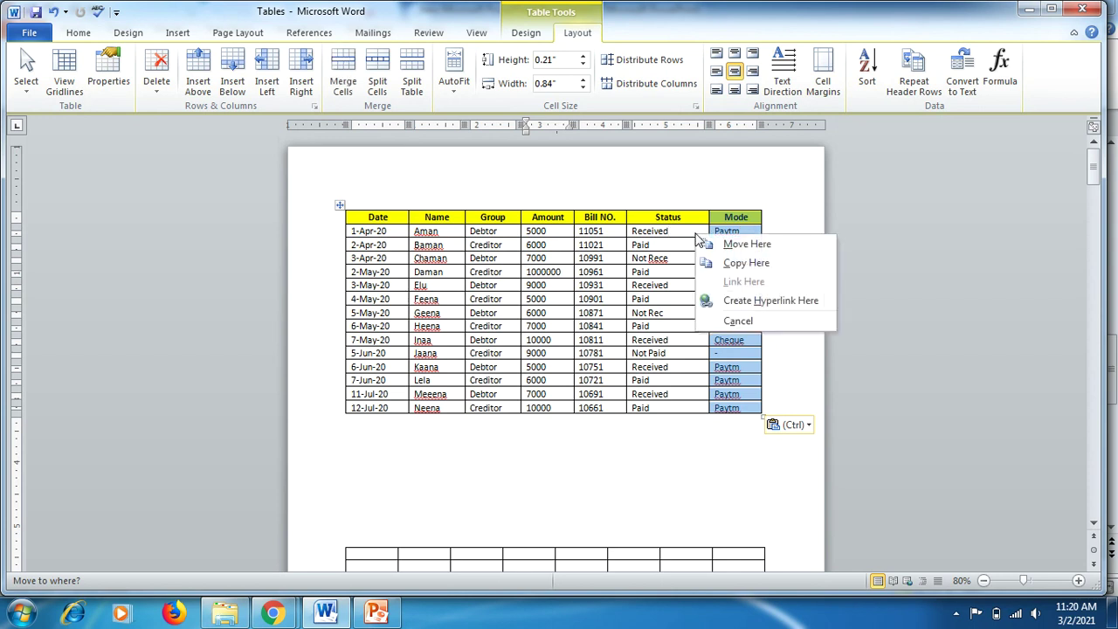
click(730, 247)
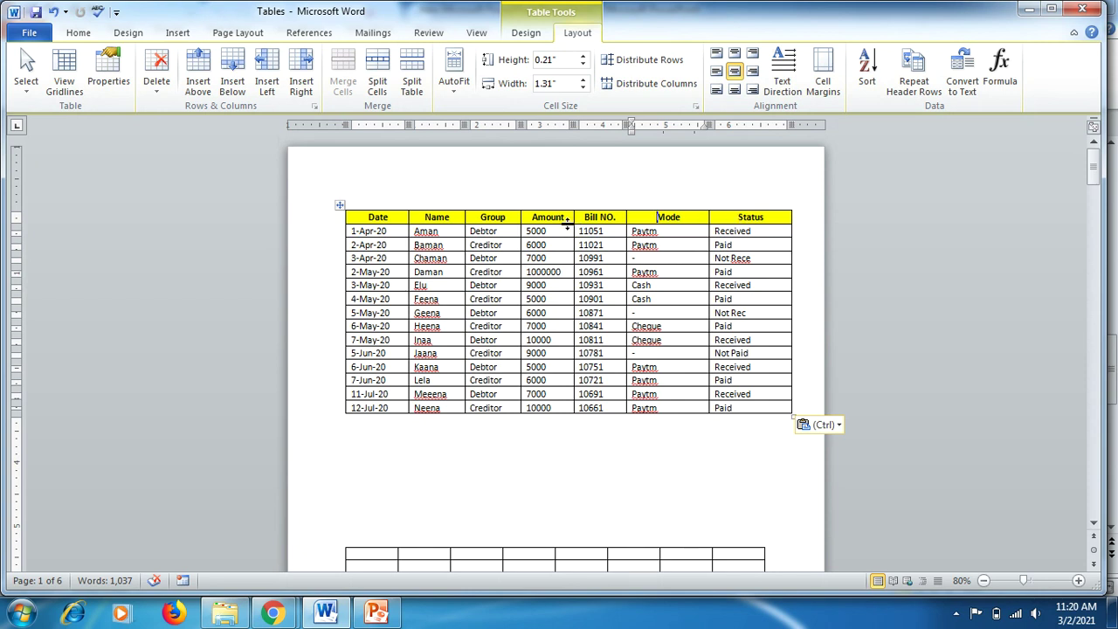
Look at the Learn Word Table topic slide in PowerPoint and return to the Word document.
click(373, 614)
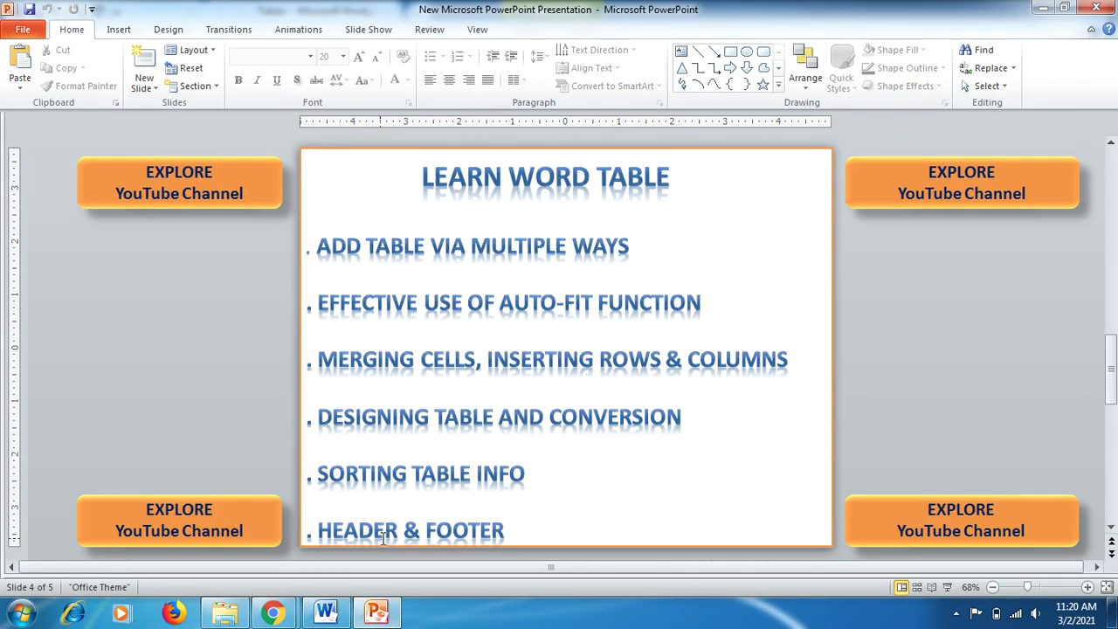
click(336, 616)
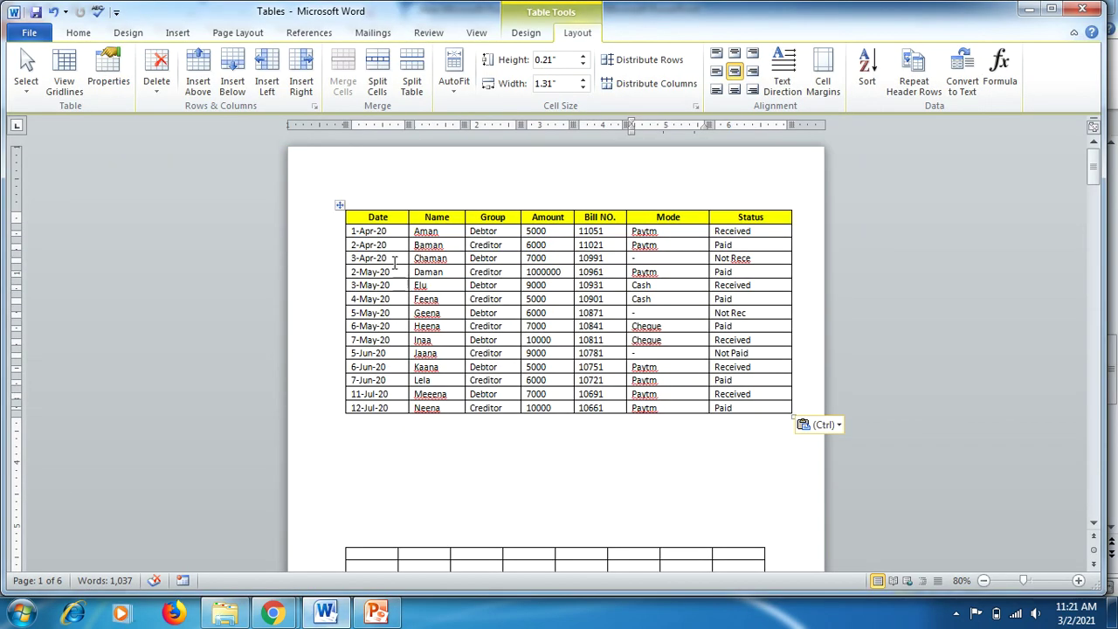
Open the page 1 header for editing, browse the built-in header designs, and insert the Blank header.
double_click(410, 164)
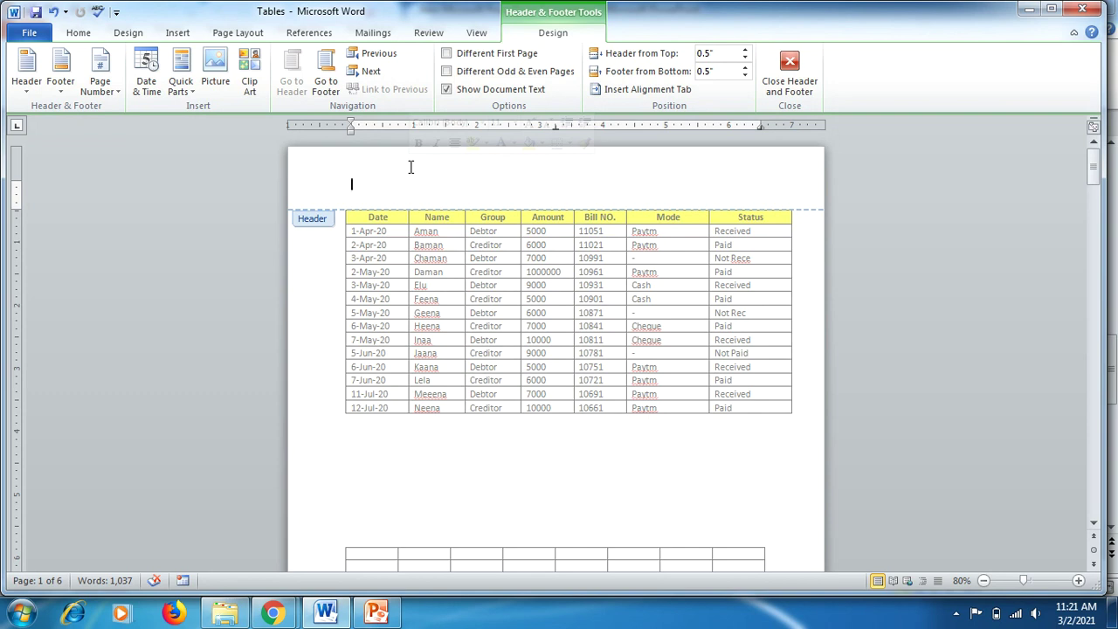
mouse_move(1094, 168)
mouse_down()
mouse_move(1097, 222)
mouse_move(1109, 162)
mouse_up()
click(29, 92)
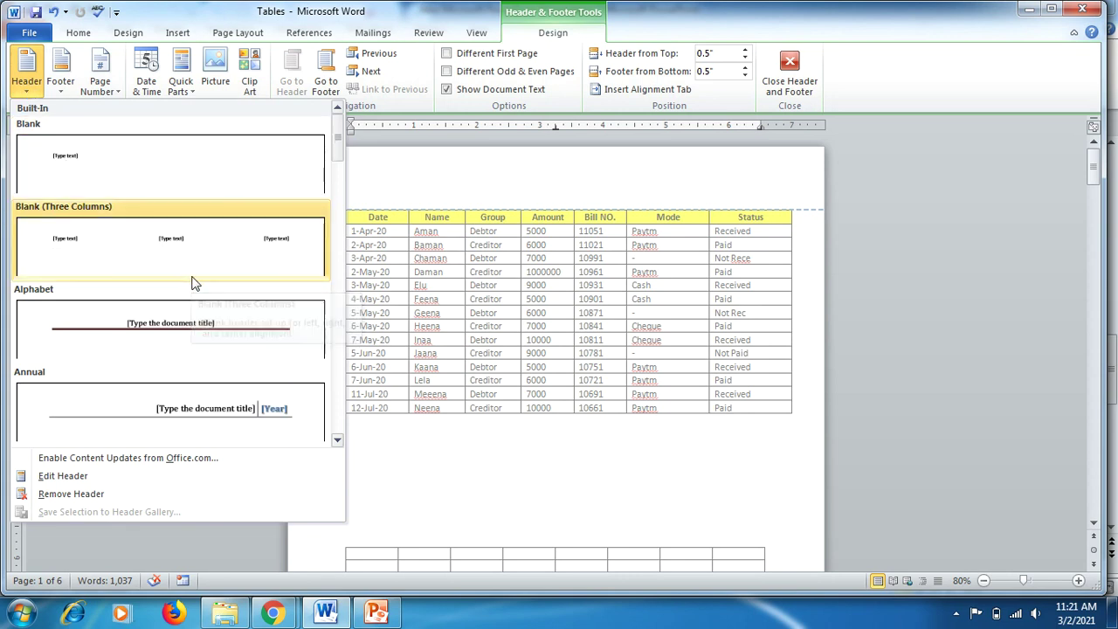
scroll(338, 155, down, 1)
drag(339, 153, 339, 181)
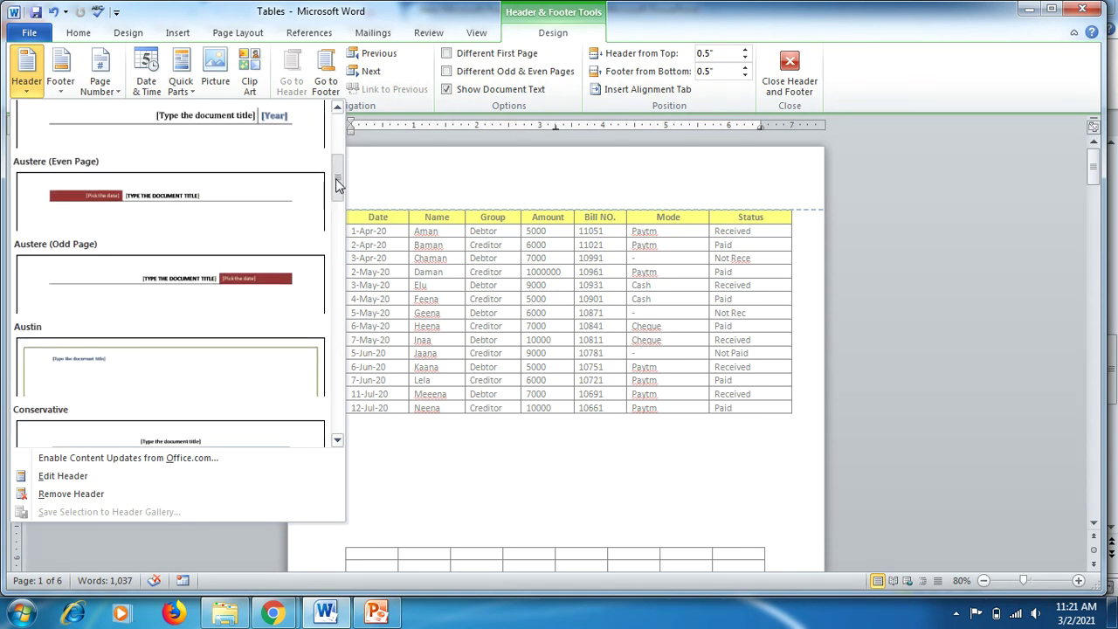
drag(335, 178, 338, 130)
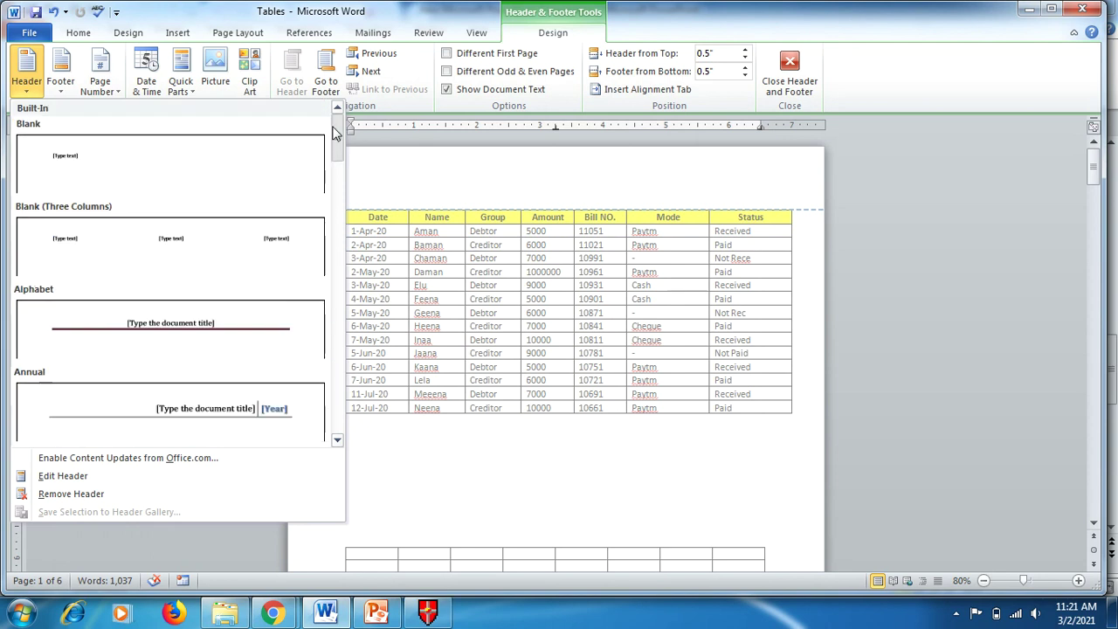
click(93, 158)
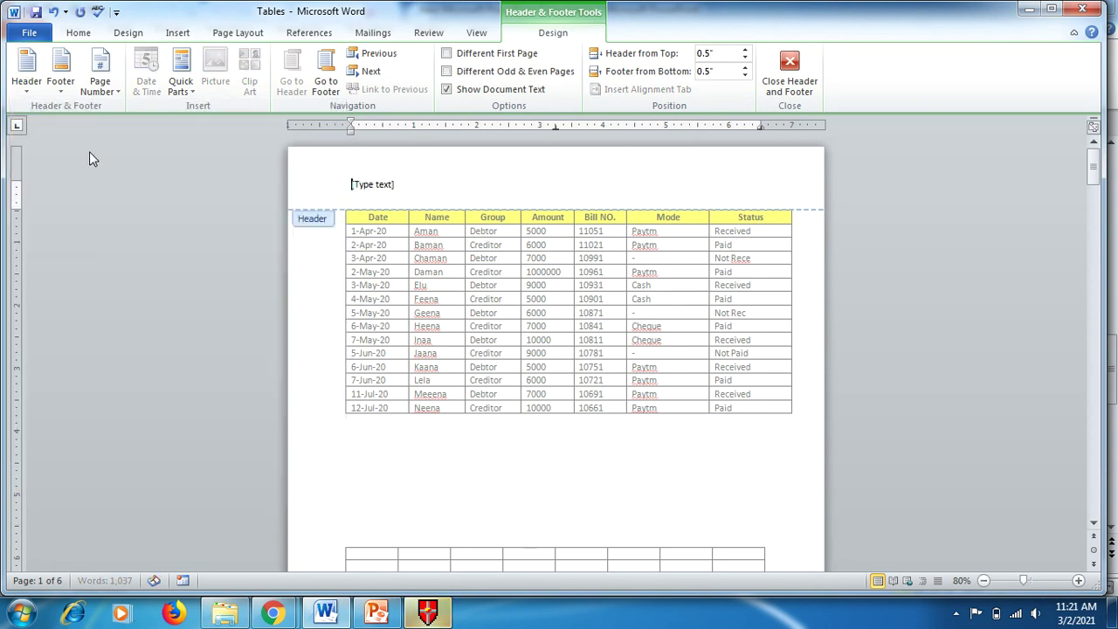
Fill the header placeholder with "Explore YouTube Channel", correcting the spelling of YouTube, and return to the document body.
click(399, 184)
text(Explo)
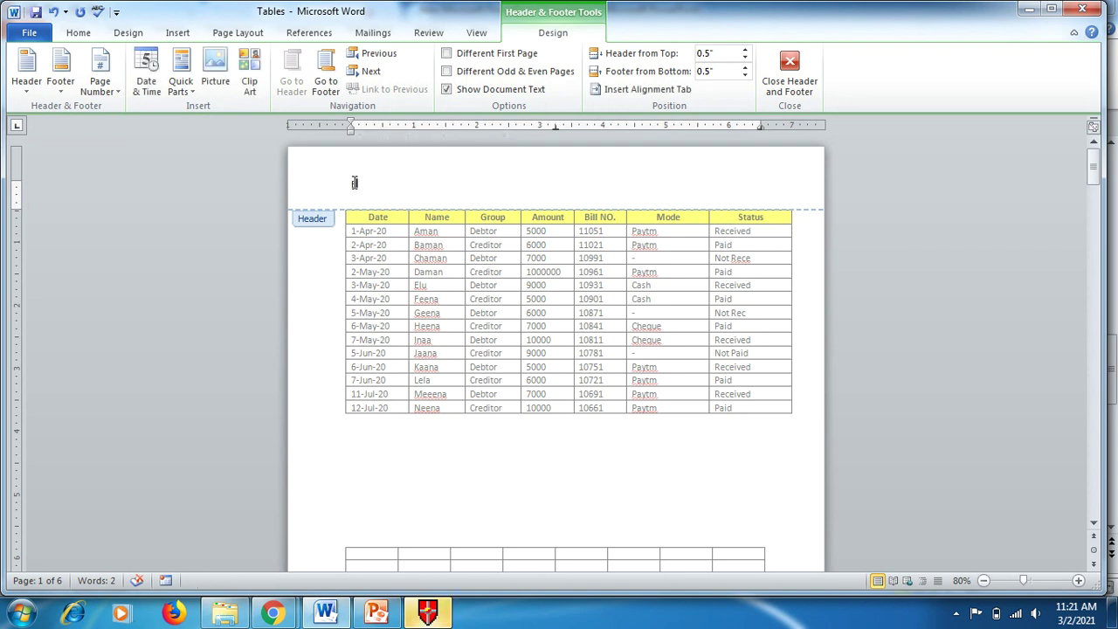
text(re)
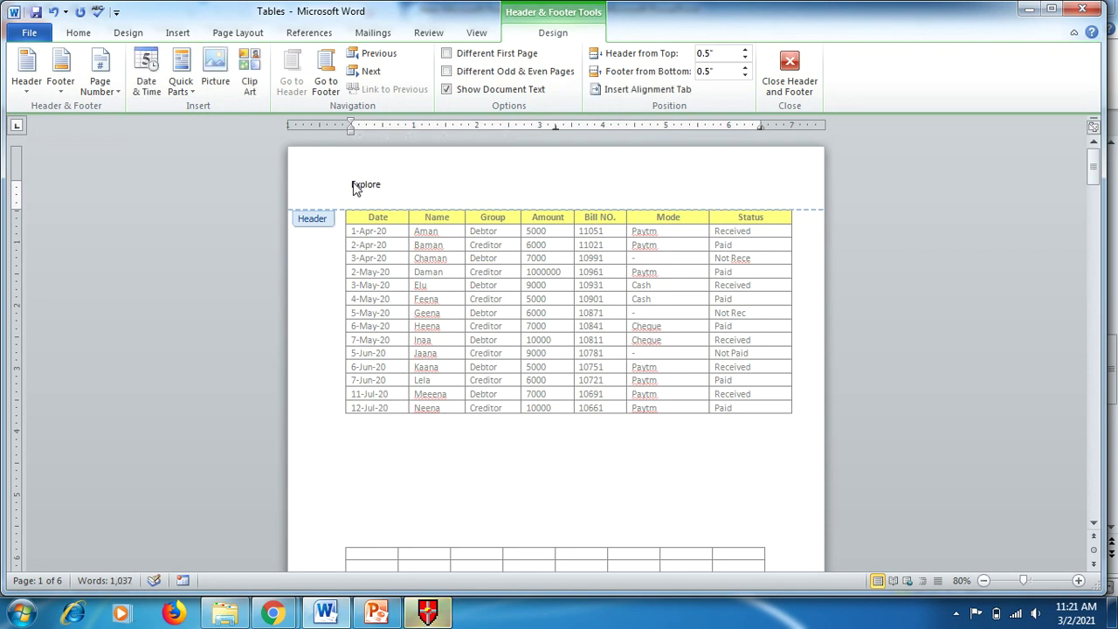
text( You)
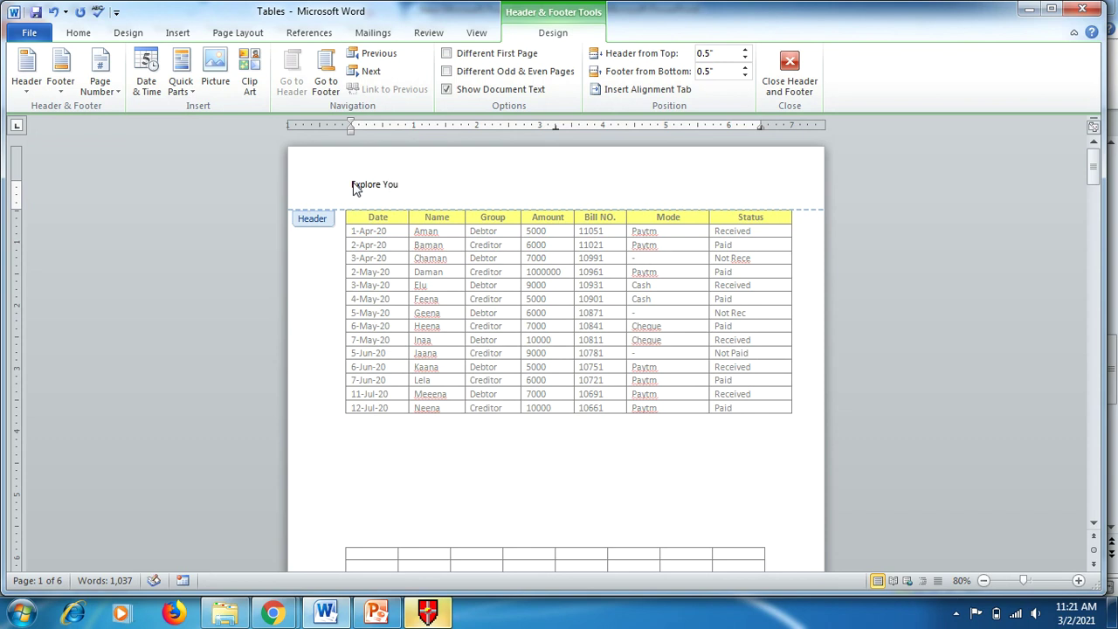
text(tube)
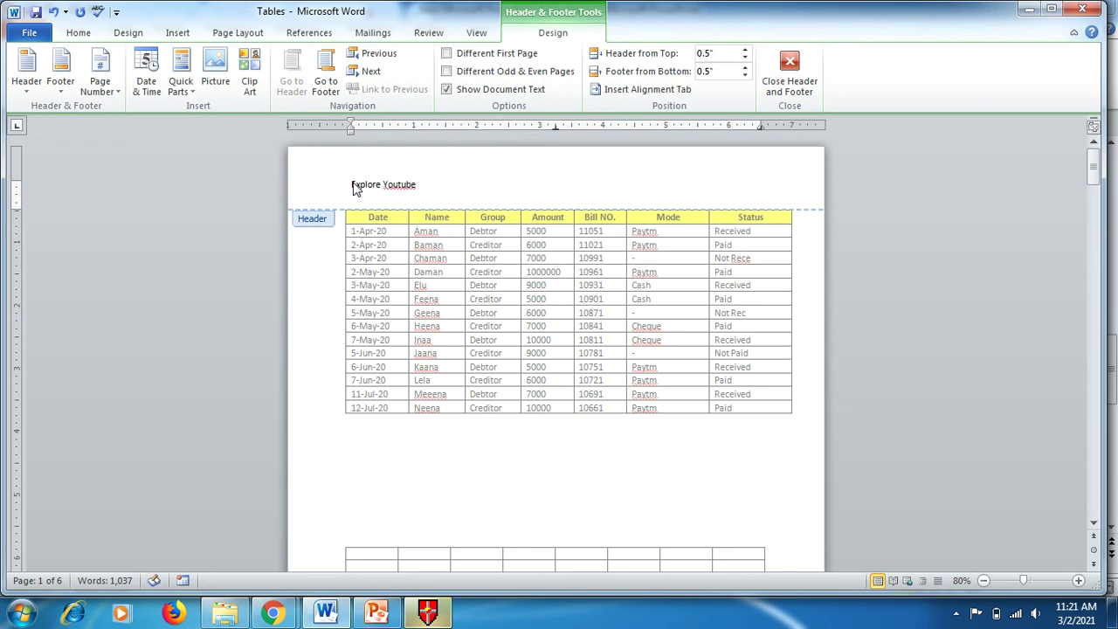
text( Channel)
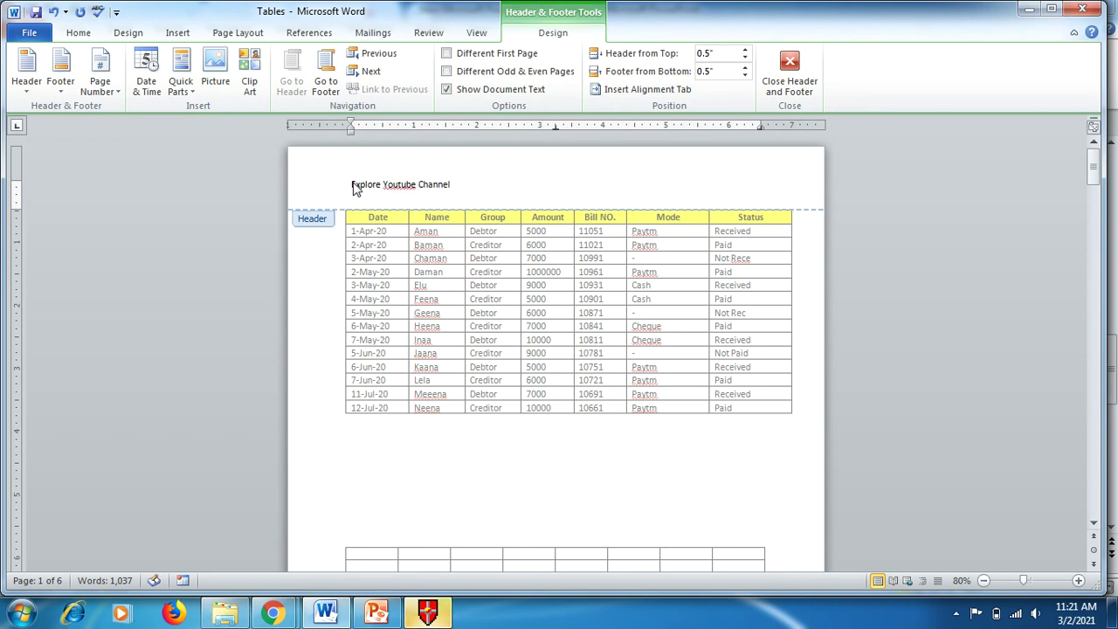
right_click(403, 185)
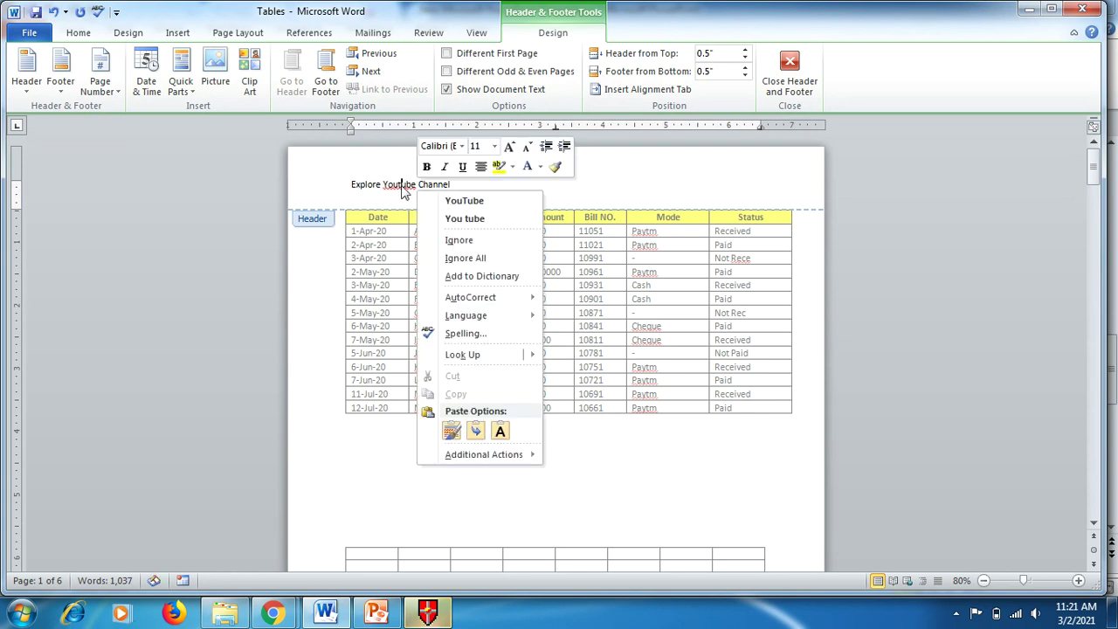
click(451, 199)
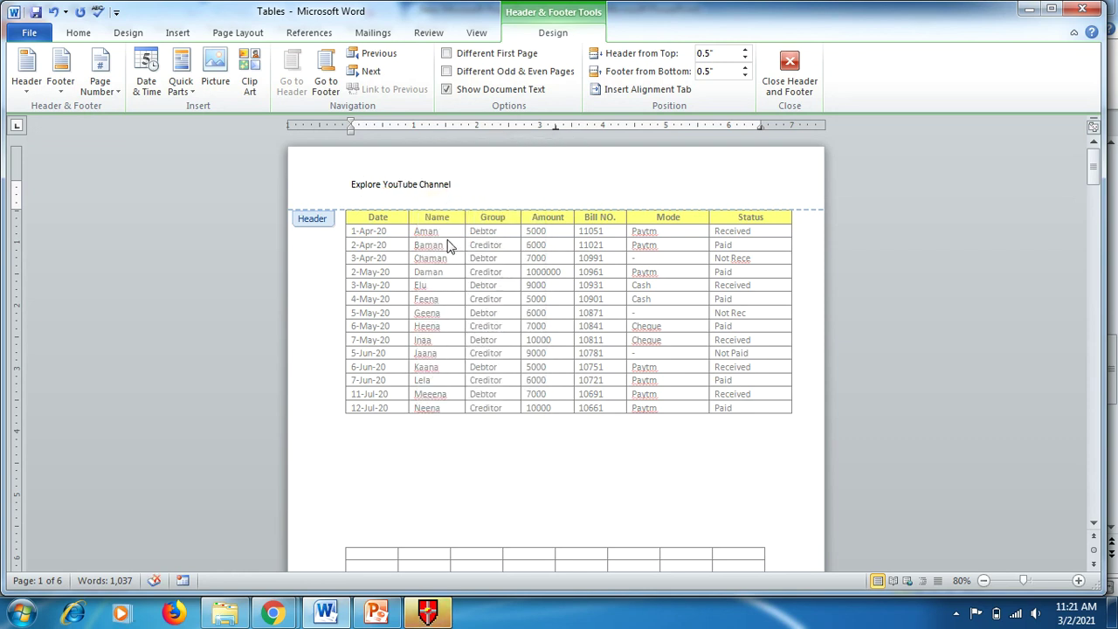
double_click(437, 212)
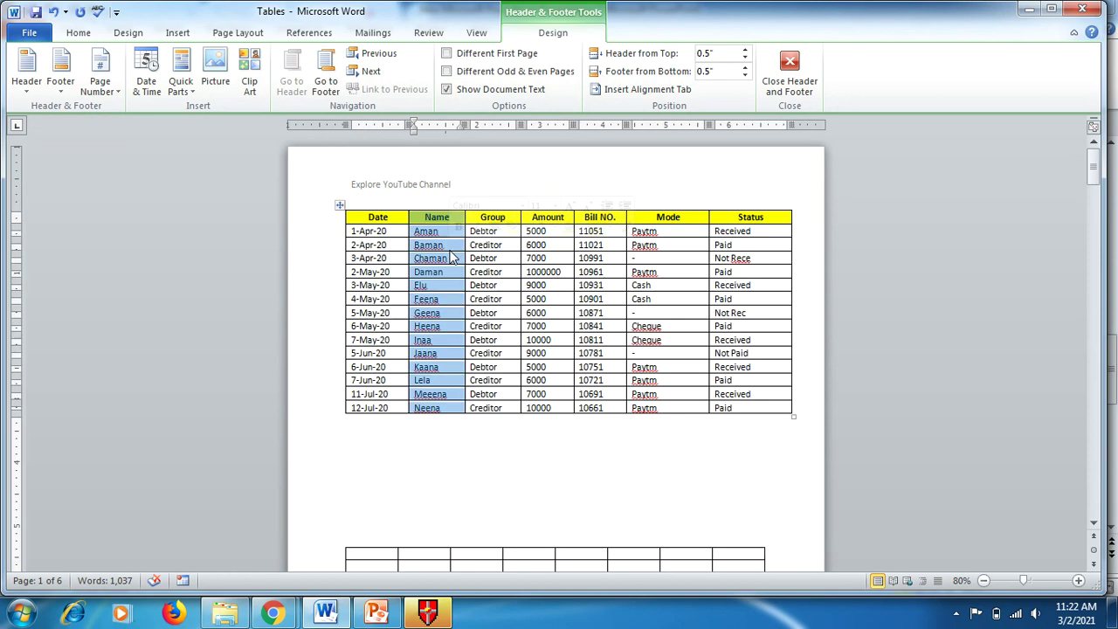
click(321, 424)
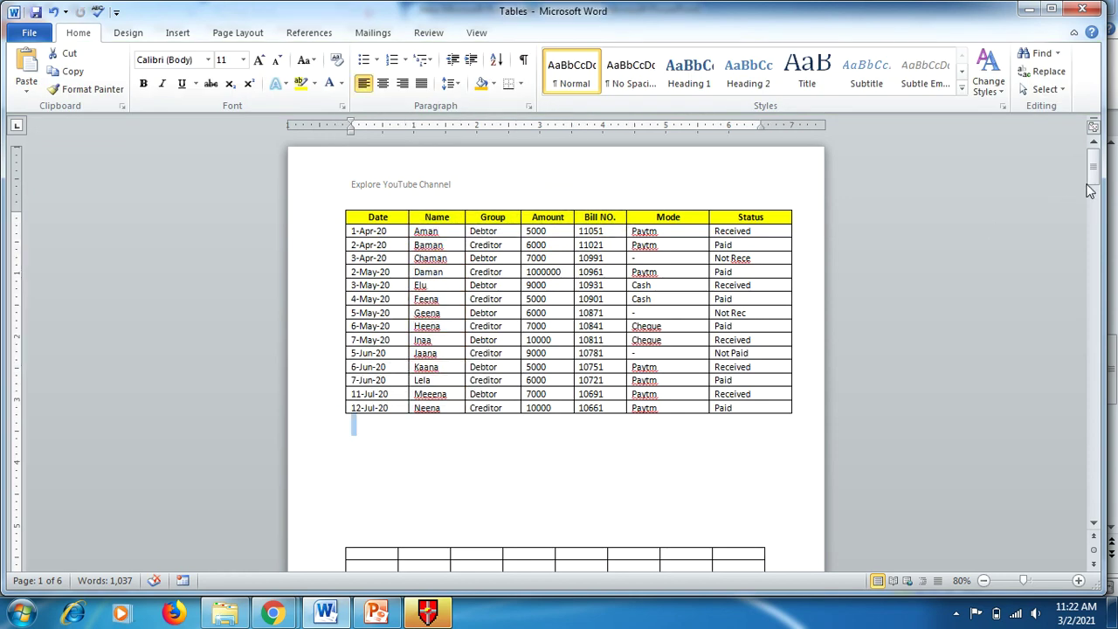
Open the page 2 footer for editing and add a Bold Numbers 3 page number at the bottom of the page.
drag(1093, 170, 1081, 265)
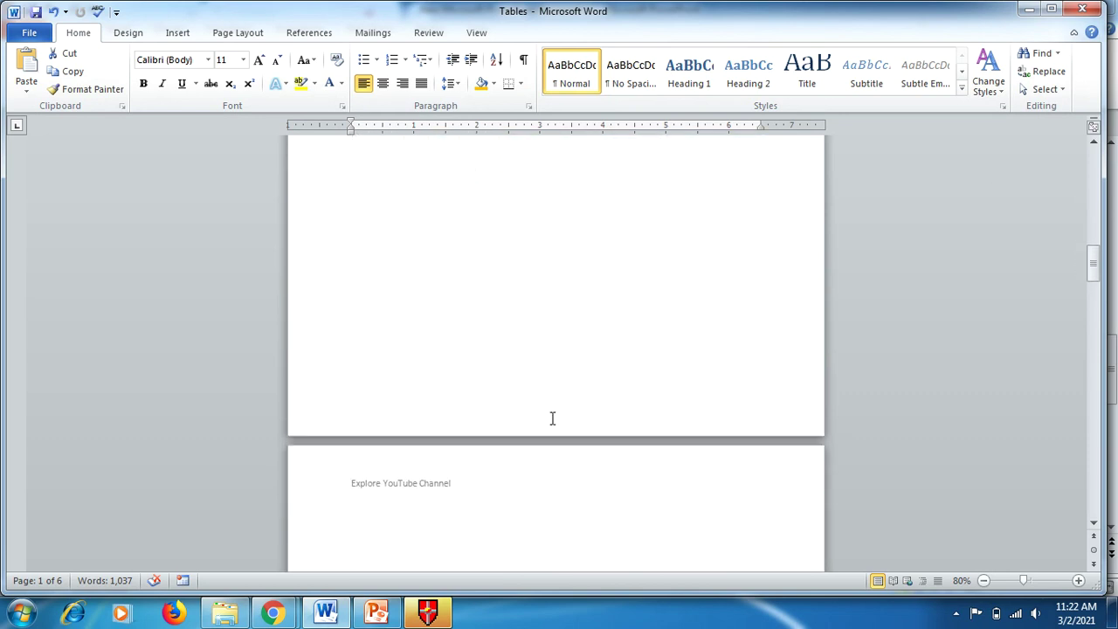
click(501, 417)
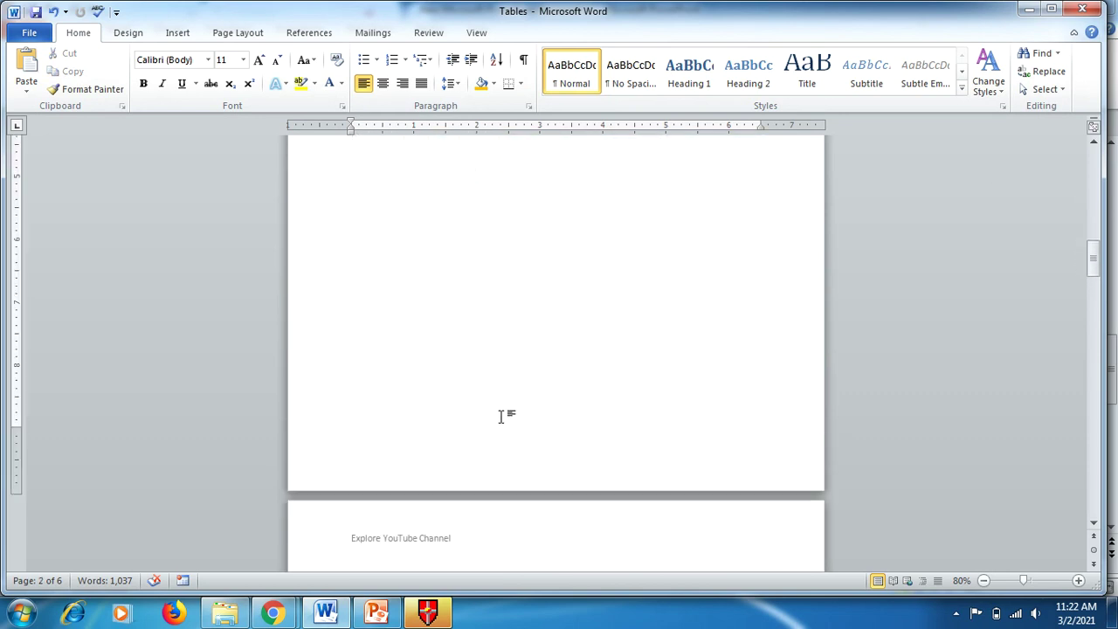
double_click(402, 466)
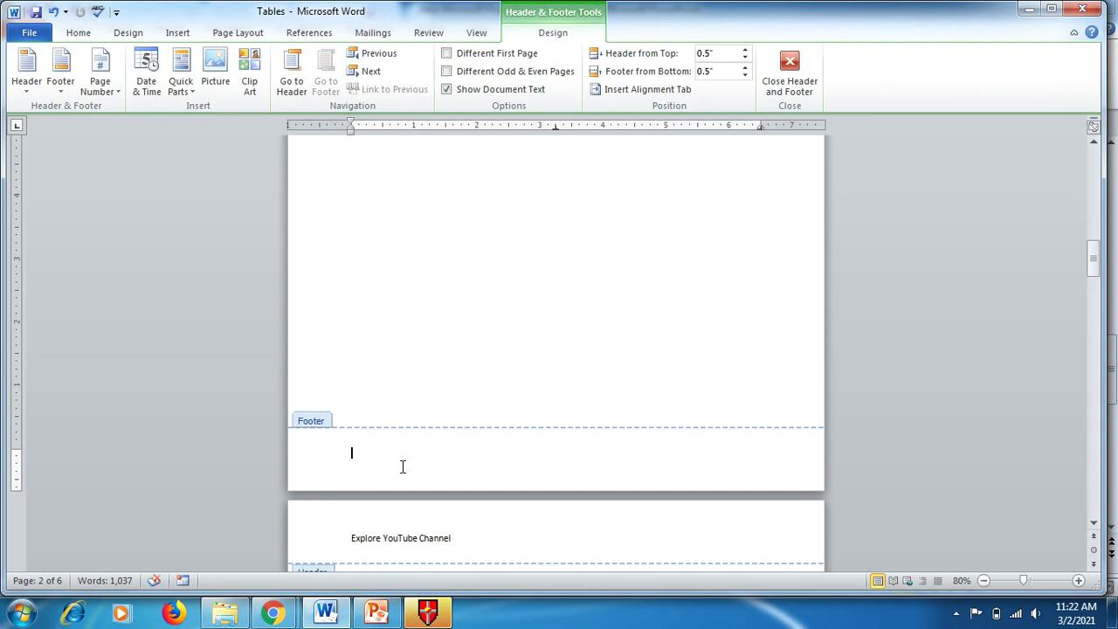
click(63, 89)
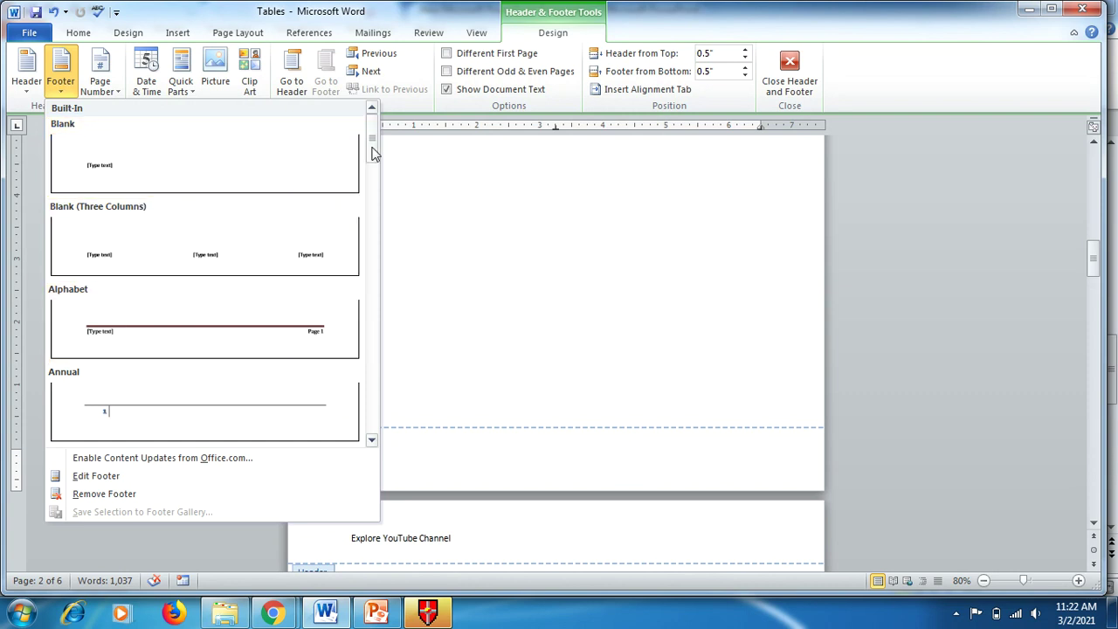
mouse_move(373, 153)
mouse_down()
mouse_move(368, 297)
mouse_move(374, 144)
mouse_up()
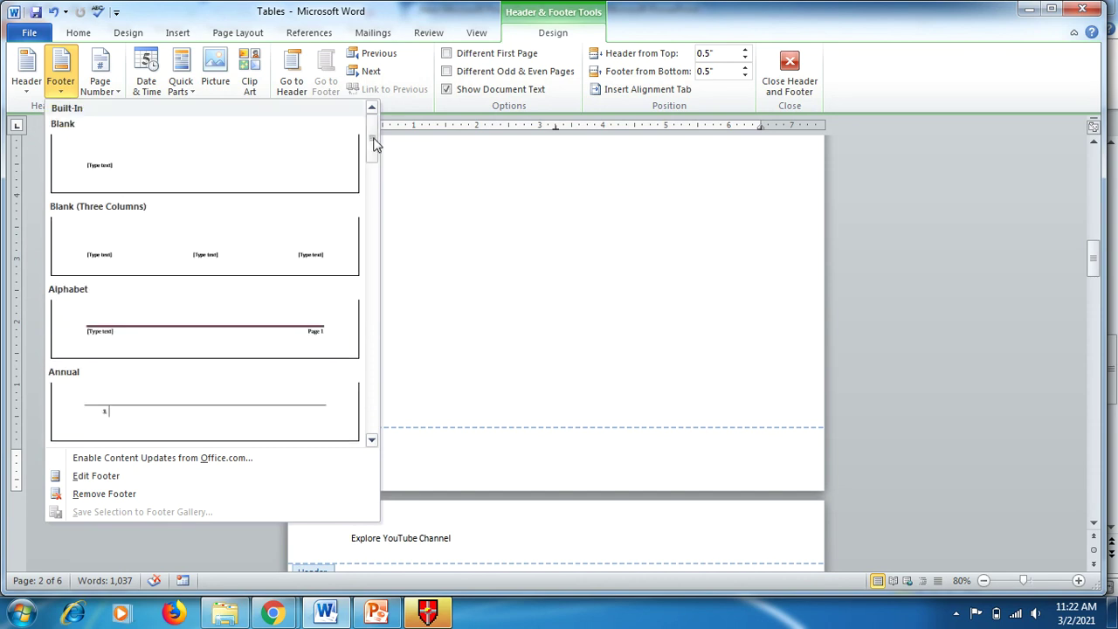
click(113, 91)
mouse_move(175, 114)
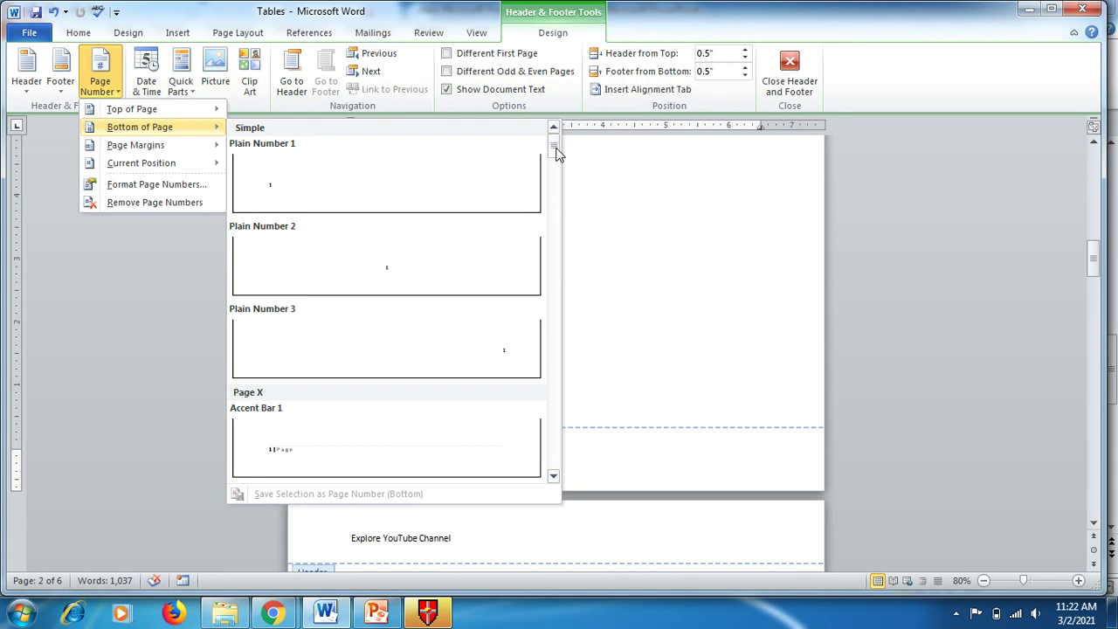
drag(558, 153, 558, 208)
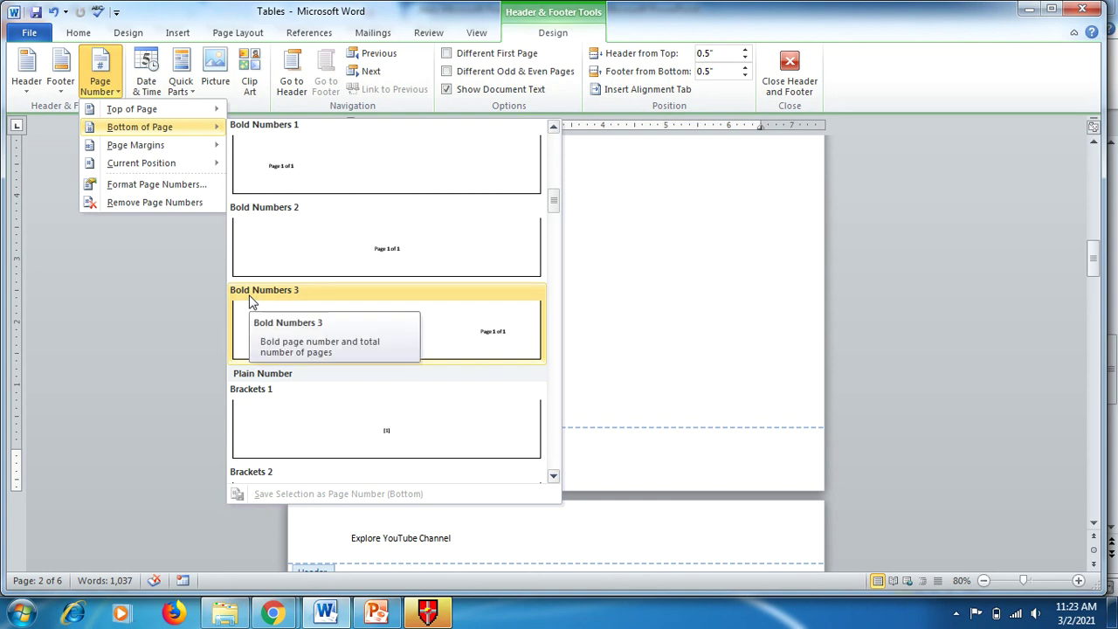
click(443, 329)
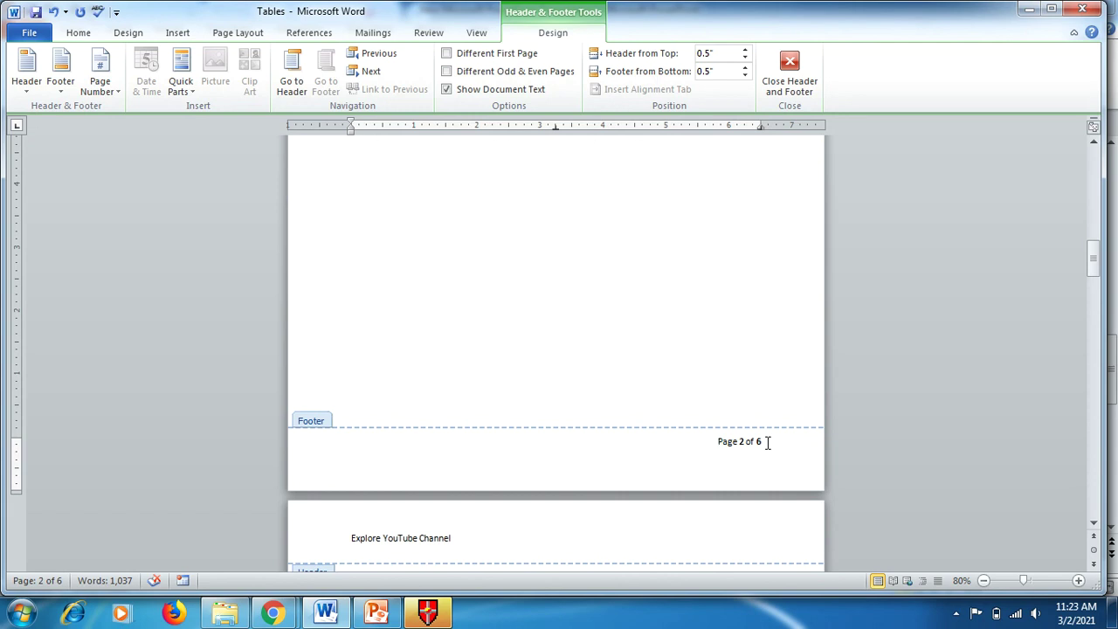
Return to the document body, open the page 1 footer, turn on Different First Page, and compare it with the page 2 footer.
double_click(704, 306)
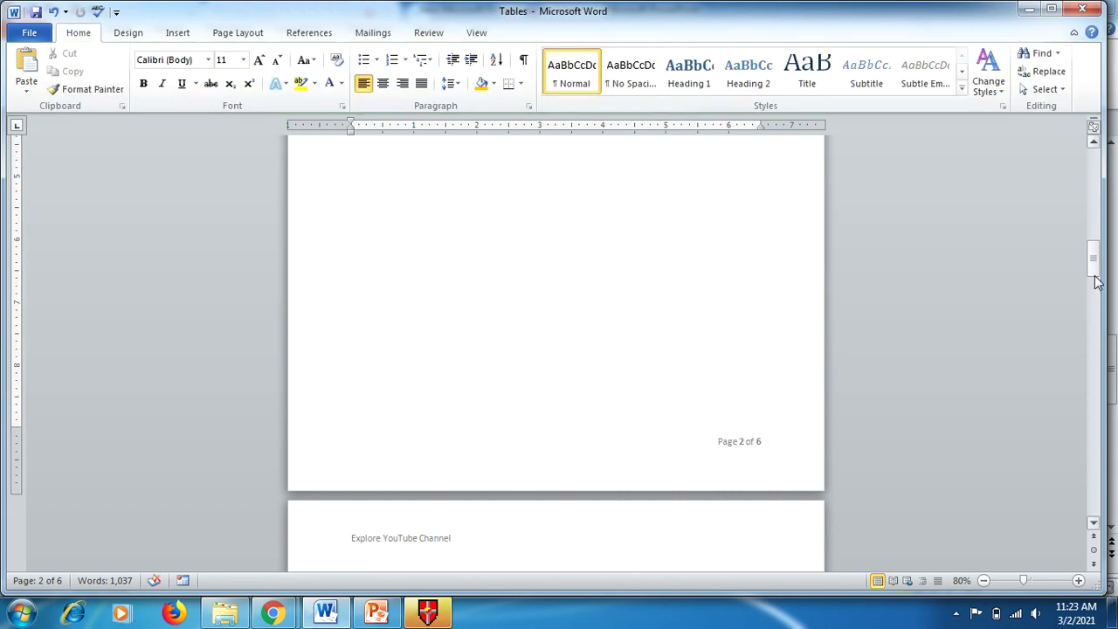
drag(1093, 266, 1096, 199)
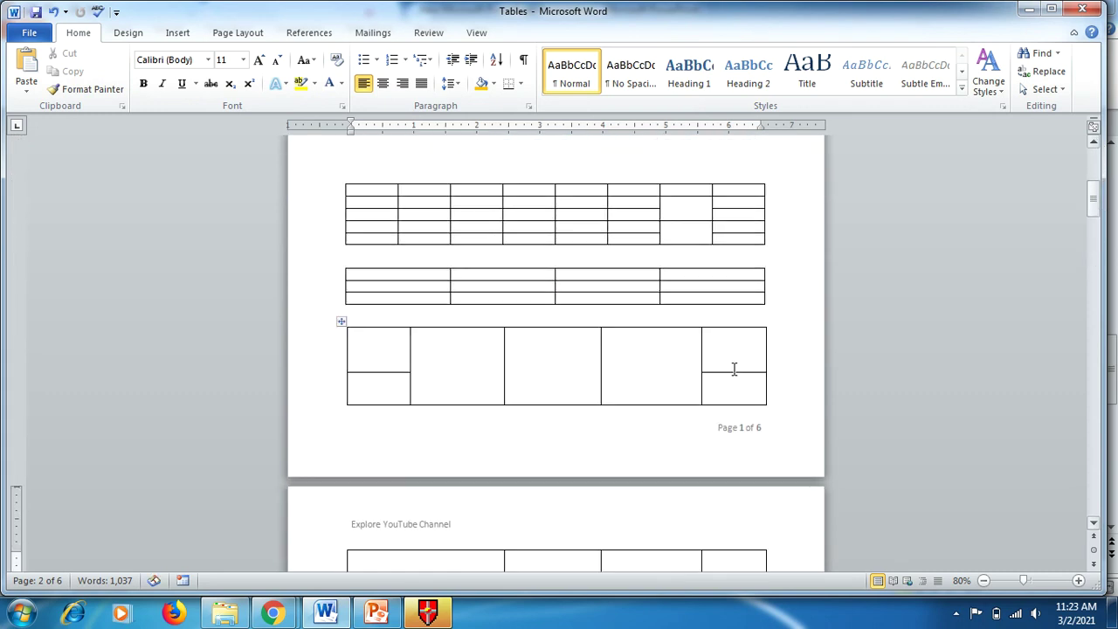
double_click(723, 429)
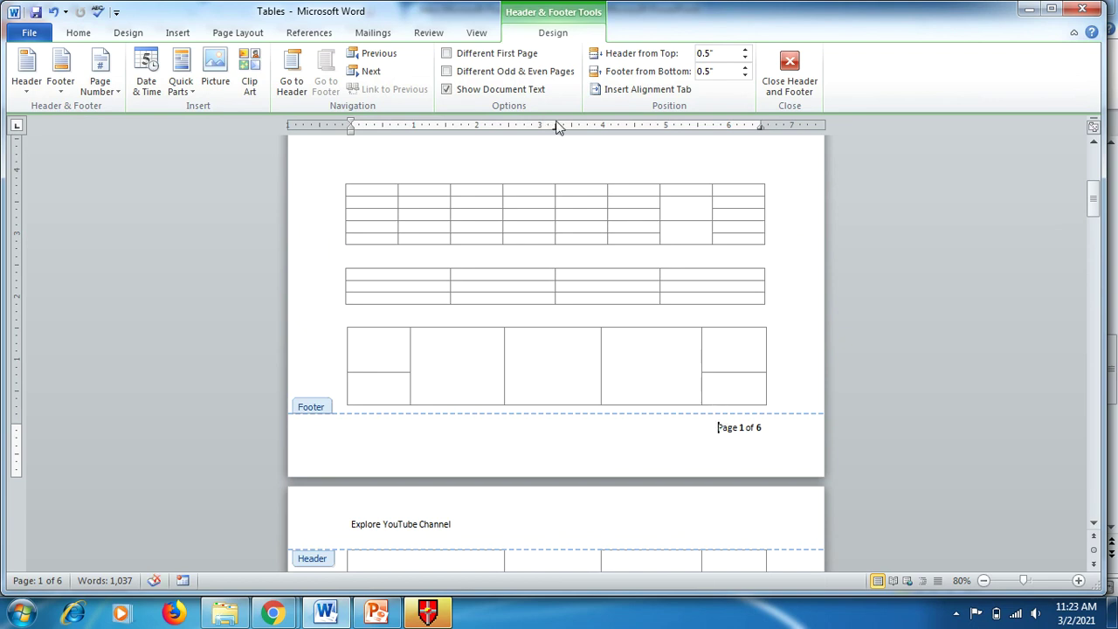
click(447, 54)
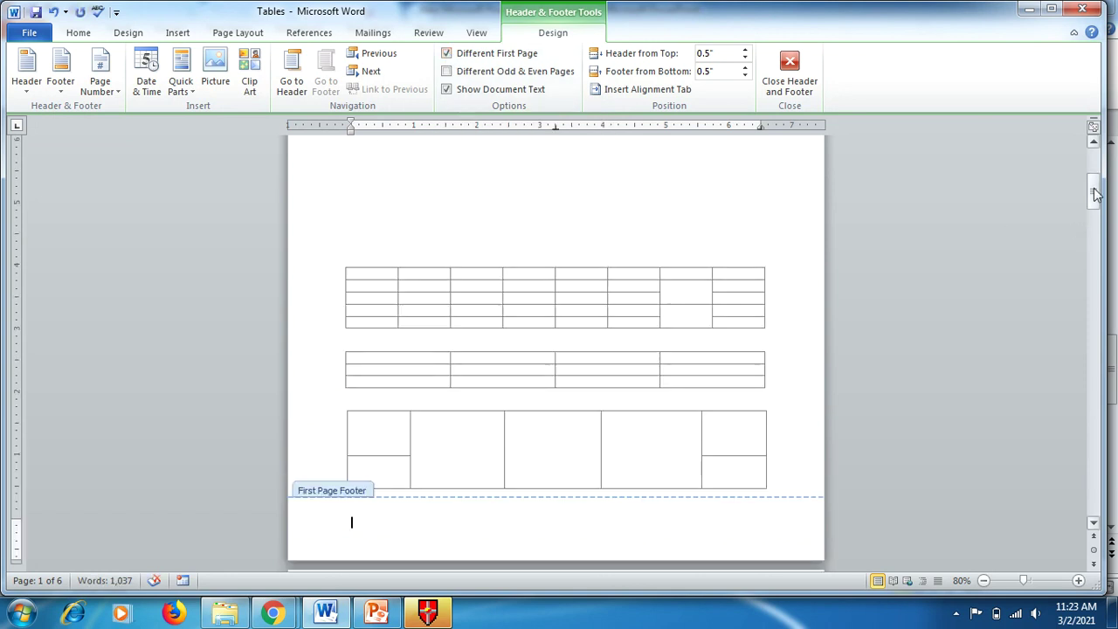
drag(1097, 193, 1092, 263)
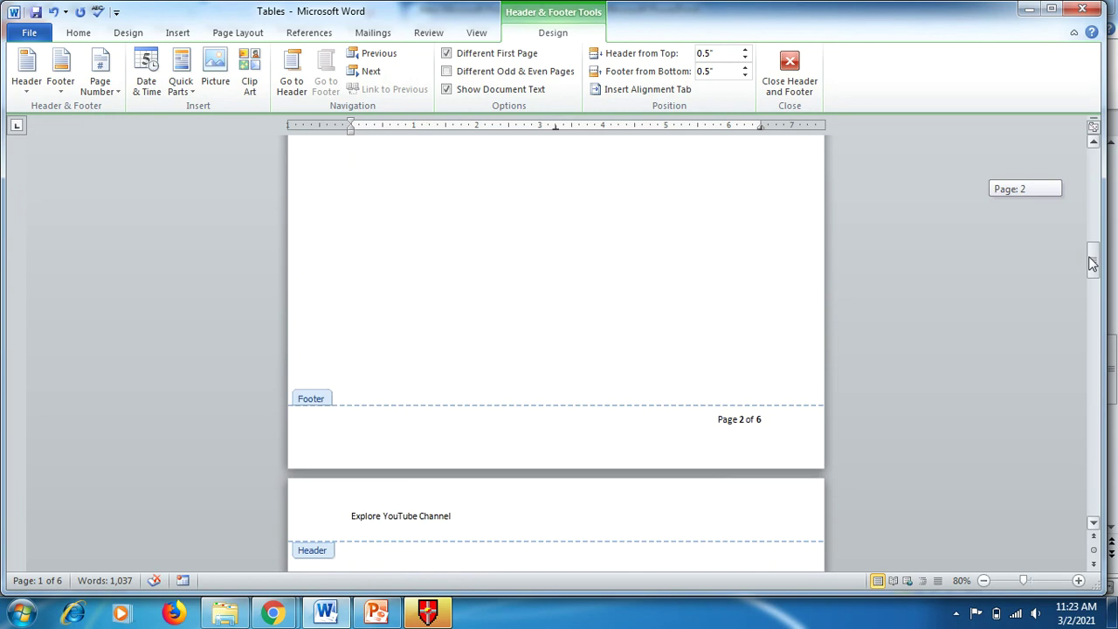
drag(1092, 263, 1092, 263)
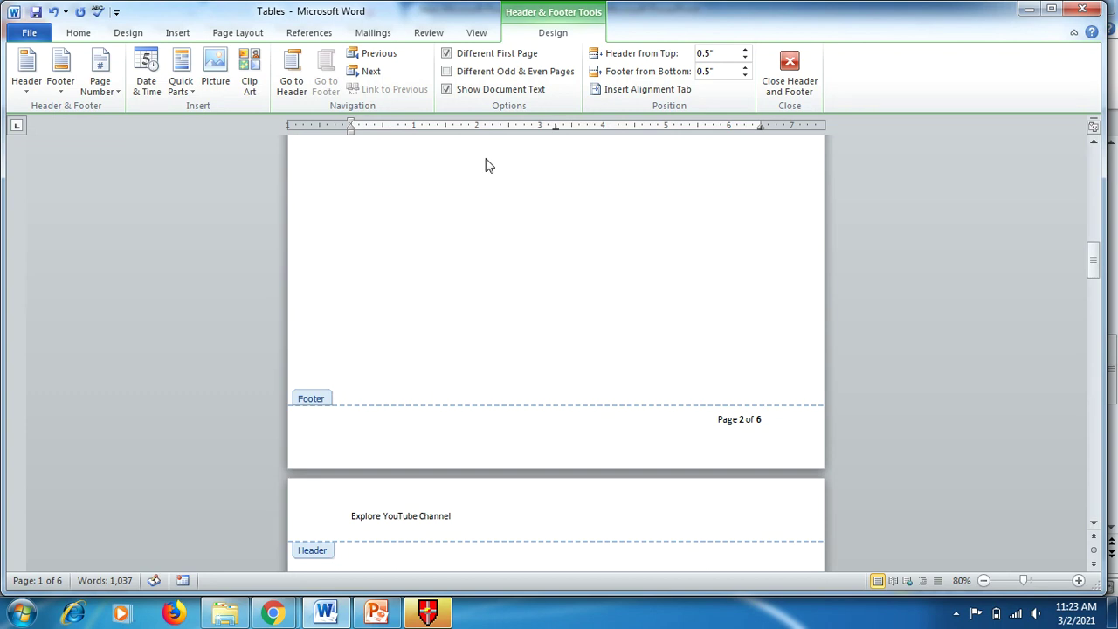
Try Different Odd & Even Pages instead of Different First Page, switch back to Different First Page only, and close the footer.
click(446, 54)
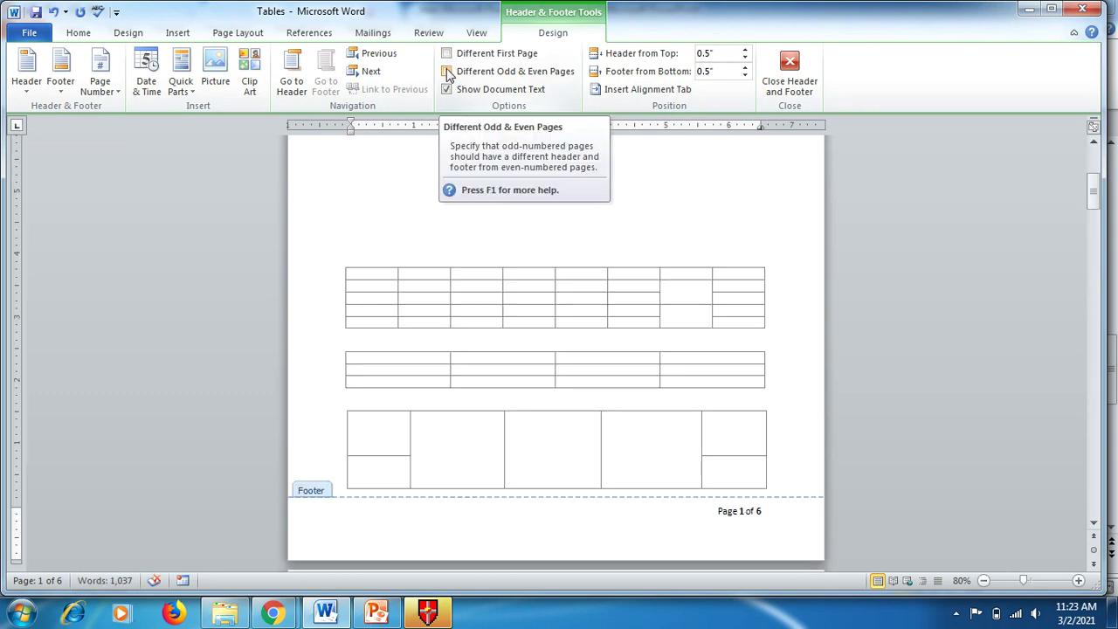
click(447, 71)
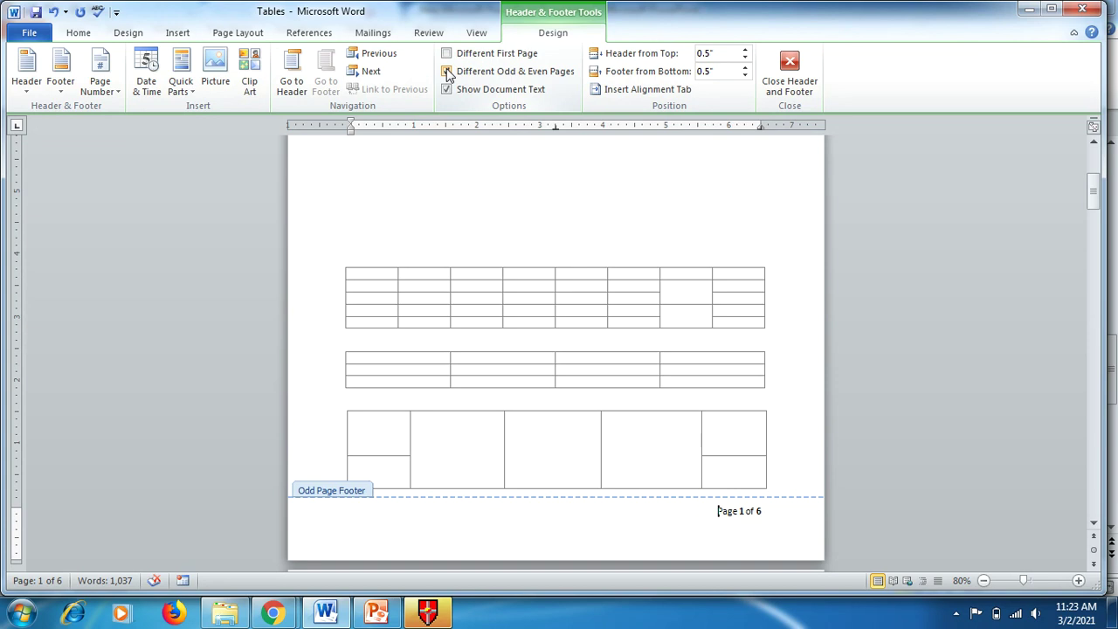
drag(1093, 193, 1053, 12)
click(446, 53)
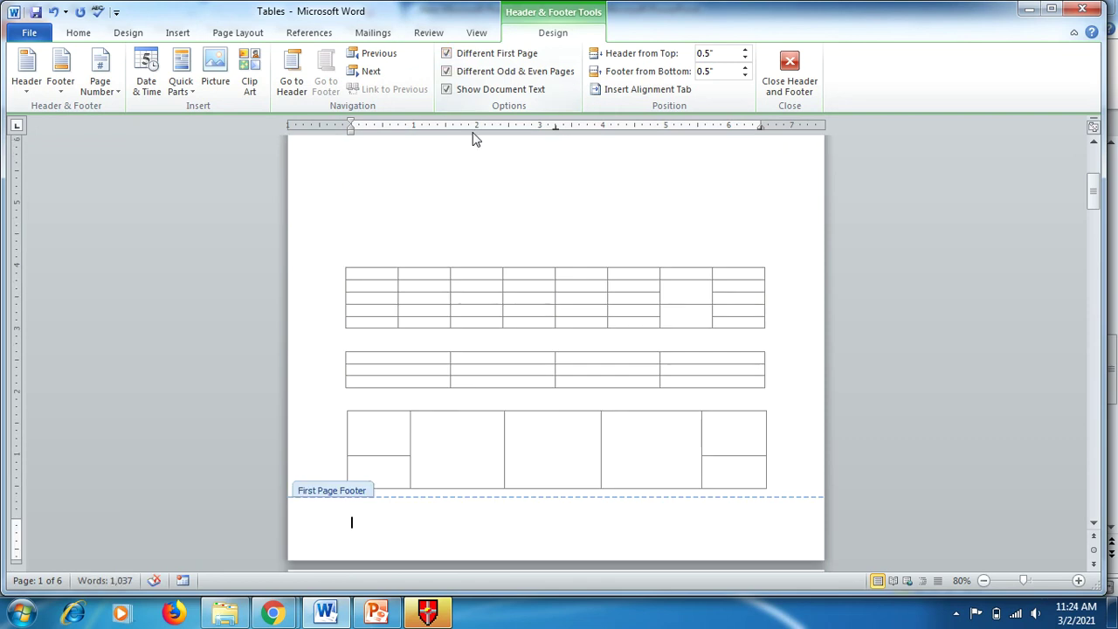
click(447, 72)
key(Escape)
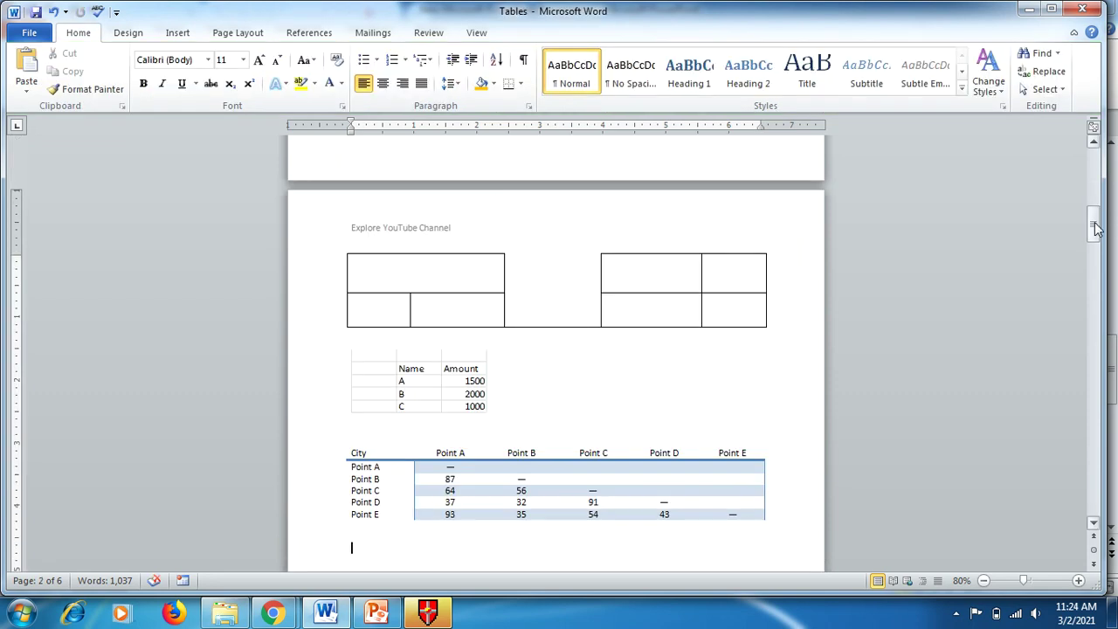
Select the entire bill table with the yellow header row on page 5 and apply All Borders to it.
drag(1097, 227, 1097, 422)
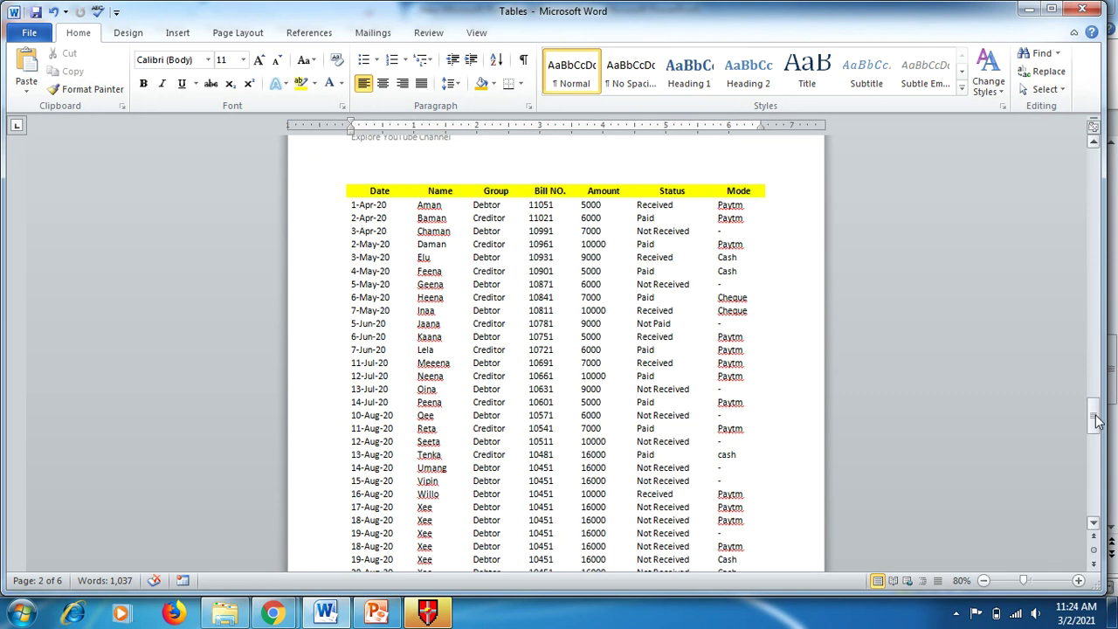
click(340, 180)
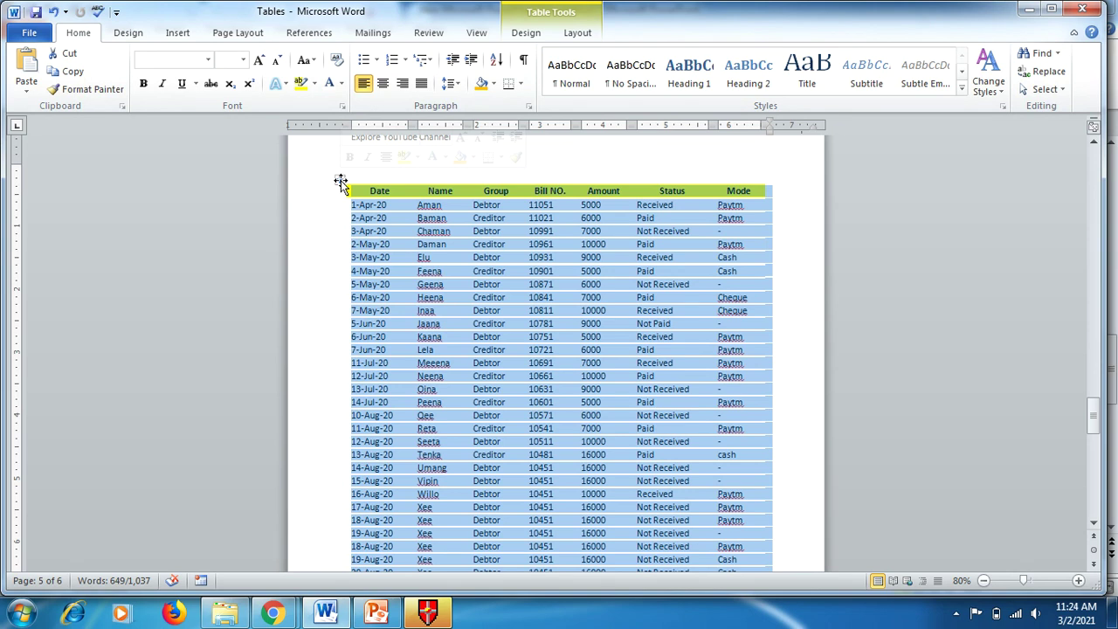
click(521, 85)
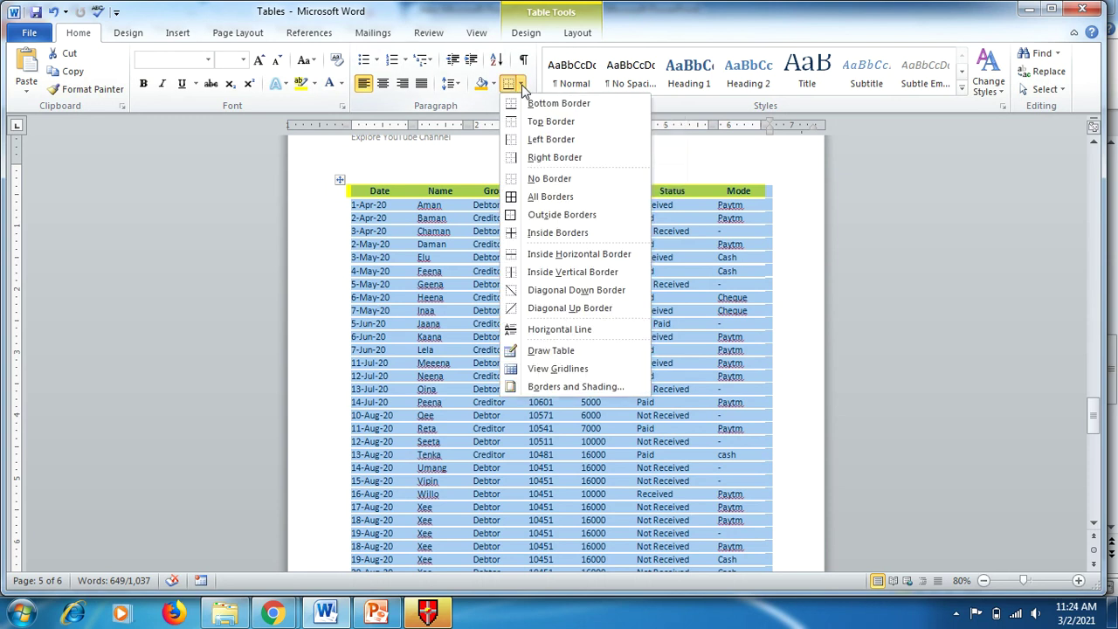
click(542, 199)
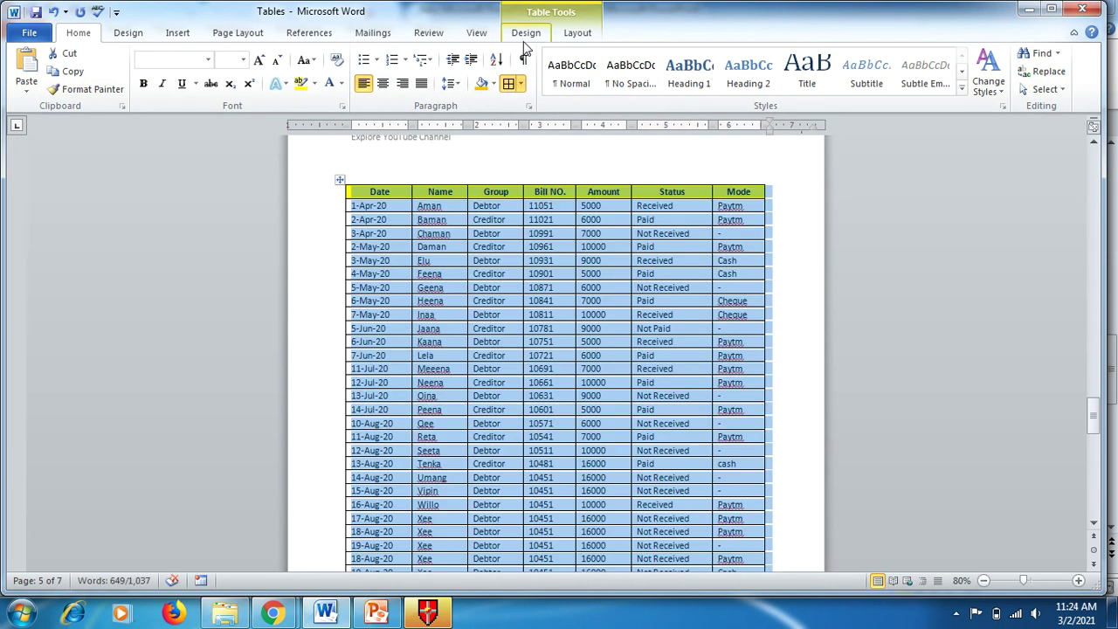
click(526, 35)
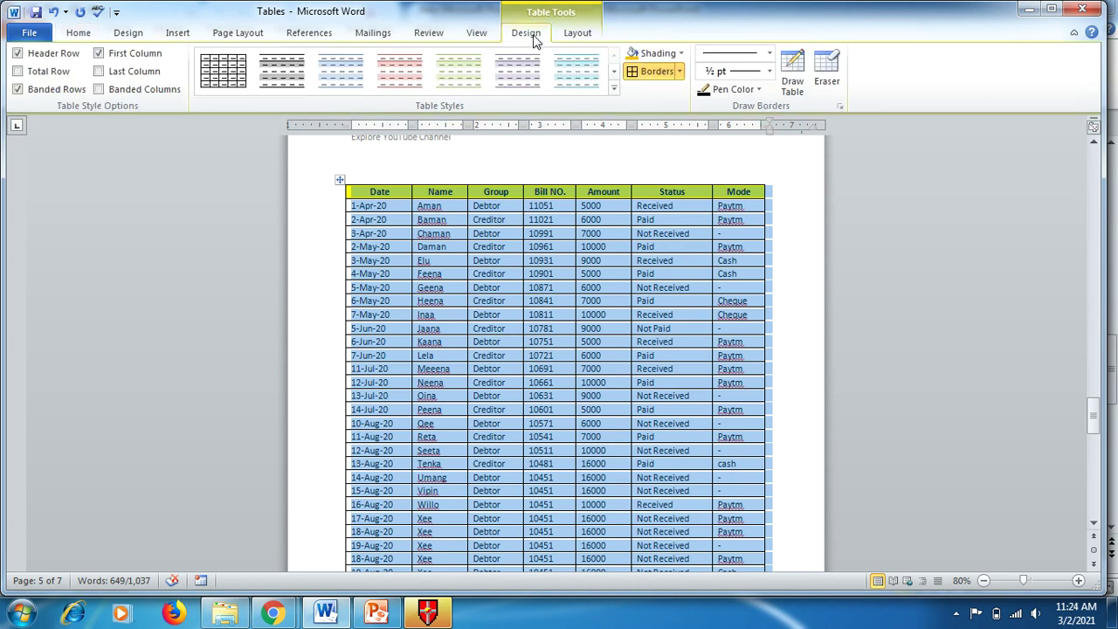
click(679, 72)
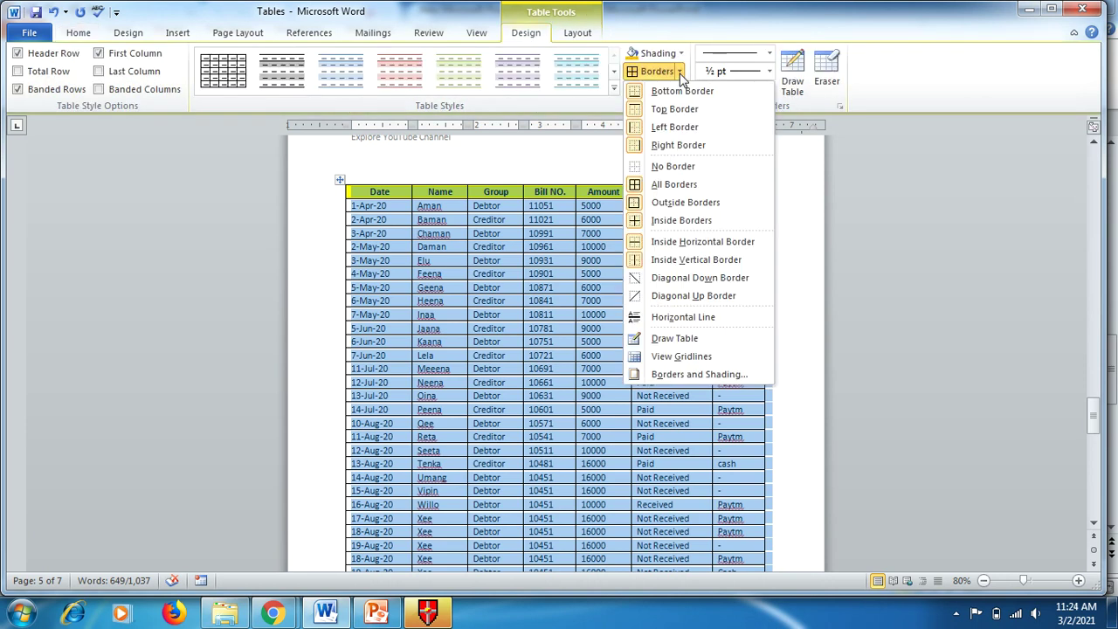
click(673, 184)
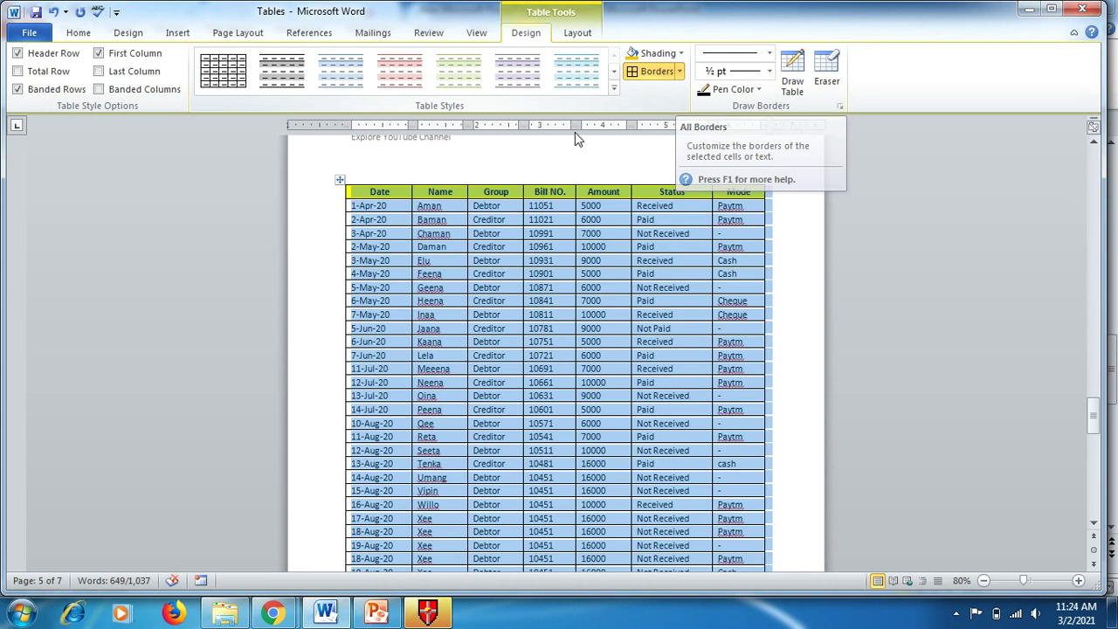
Set the bill table's header row, from Date to Mode, to repeat on every page and check the following page.
drag(1094, 416, 1105, 373)
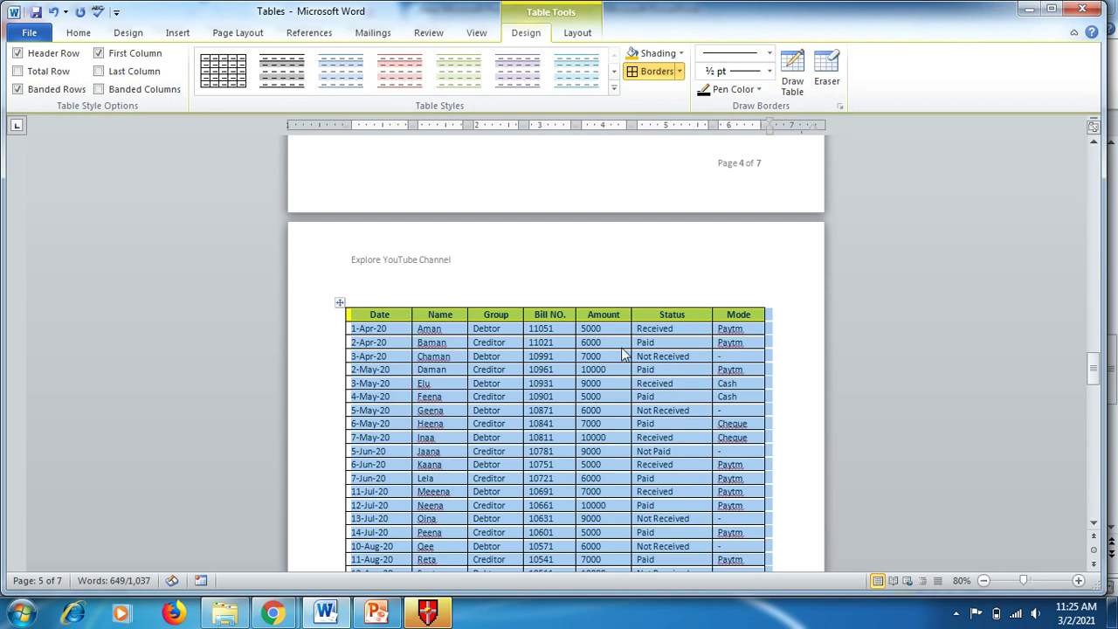
click(442, 334)
drag(372, 314, 743, 323)
click(577, 32)
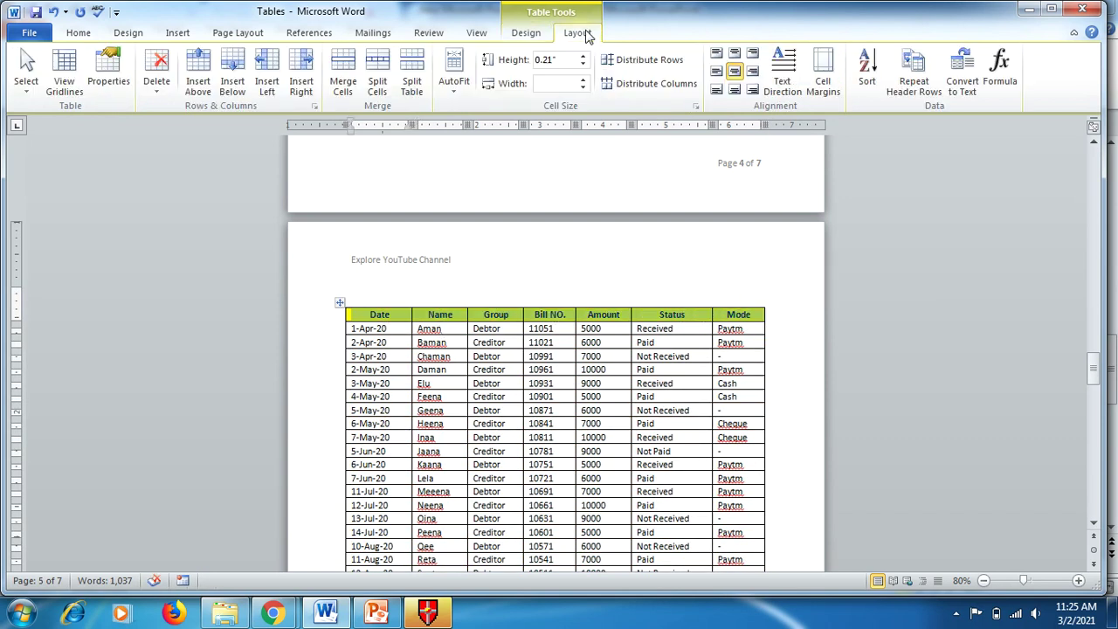
click(914, 88)
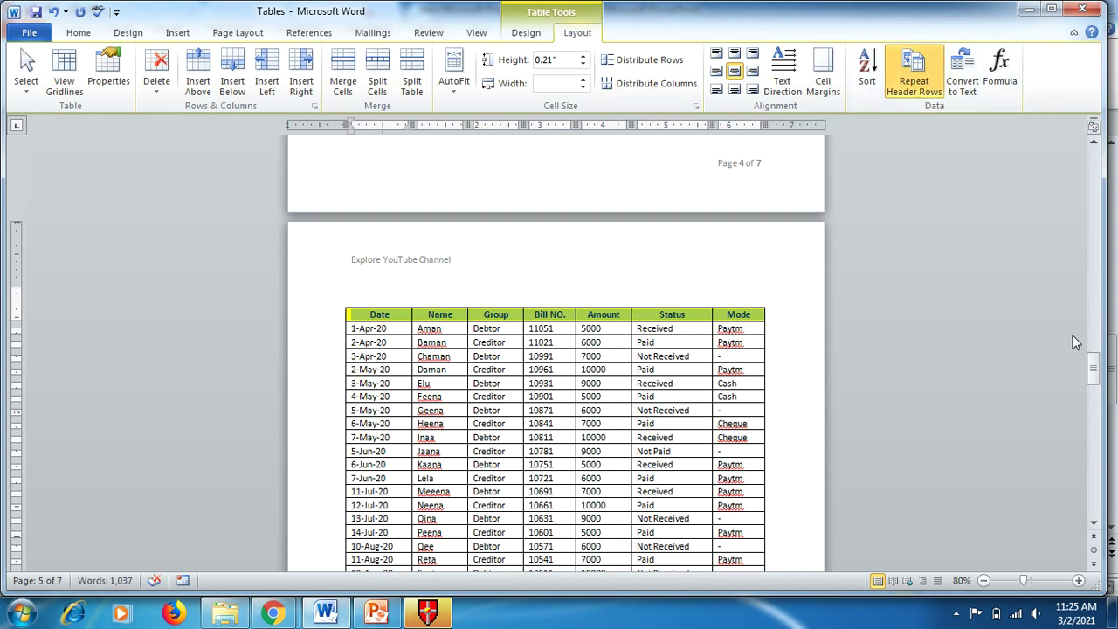
drag(1094, 363, 1094, 463)
Switch to PowerPoint to review the Learn Word Table topic slide.
click(375, 614)
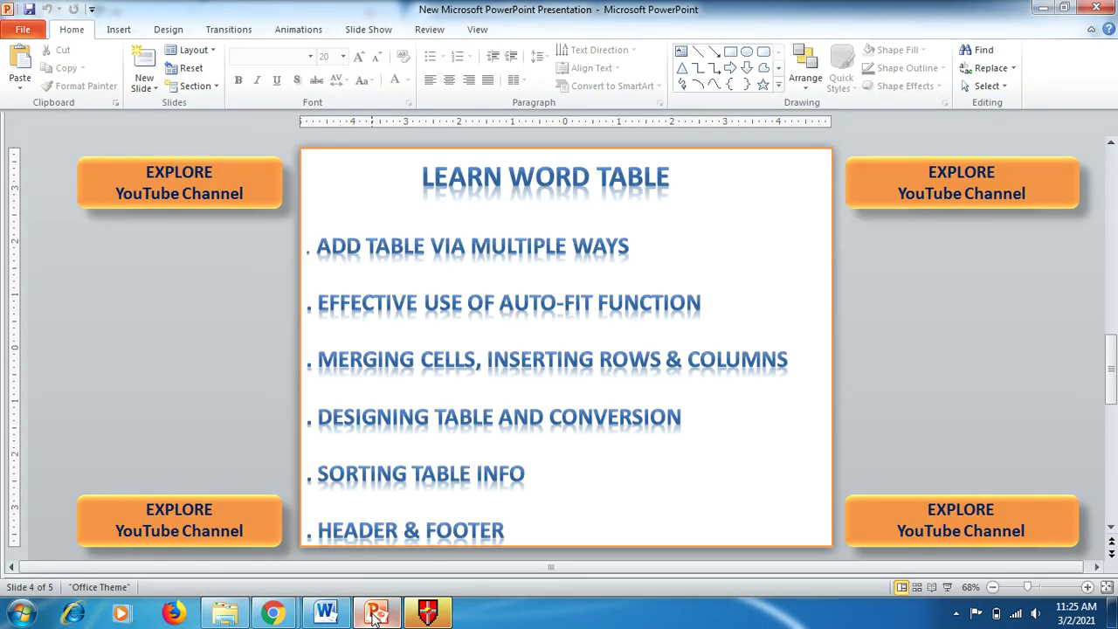